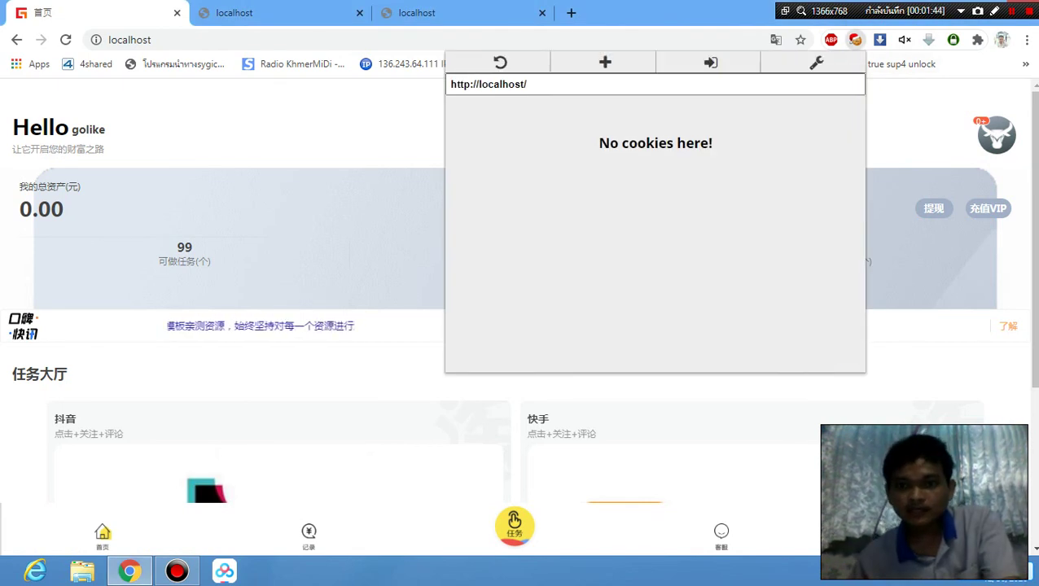
Close the cookie popup and translate offer, reload the site, and check the saved-login autofill.
left_click(912, 99)
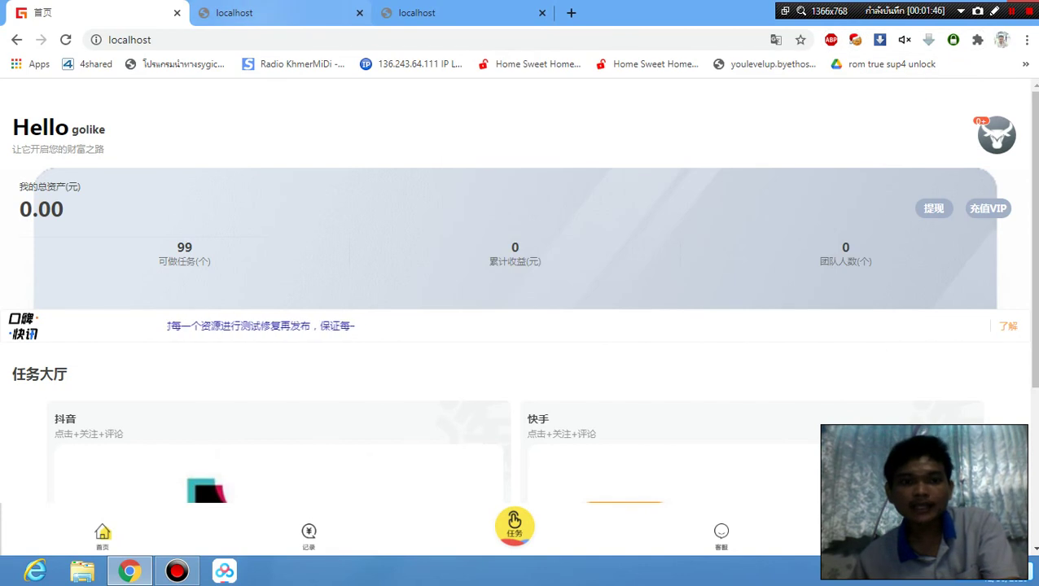
left_click(65, 39)
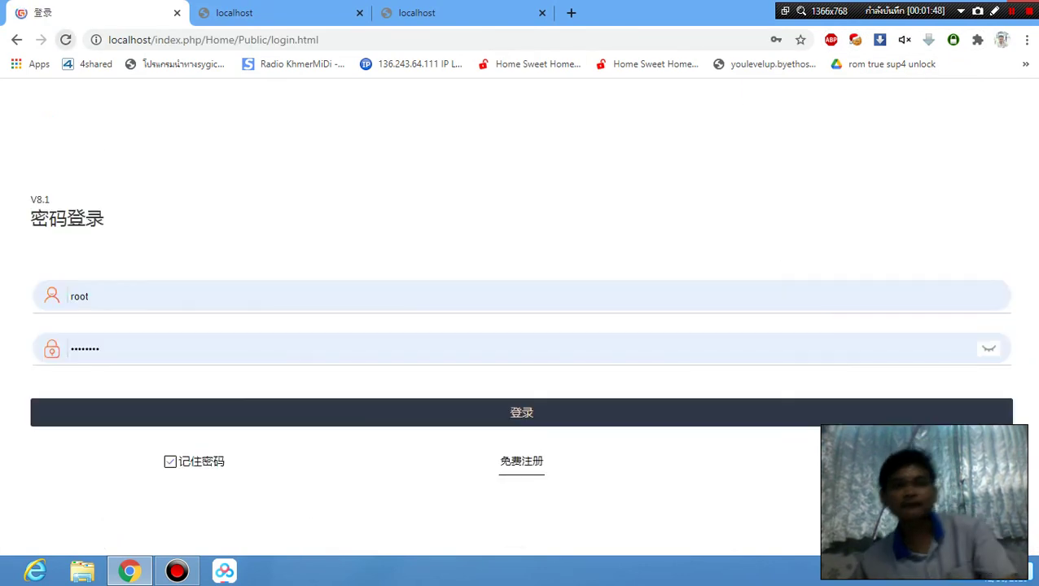
left_click(365, 96)
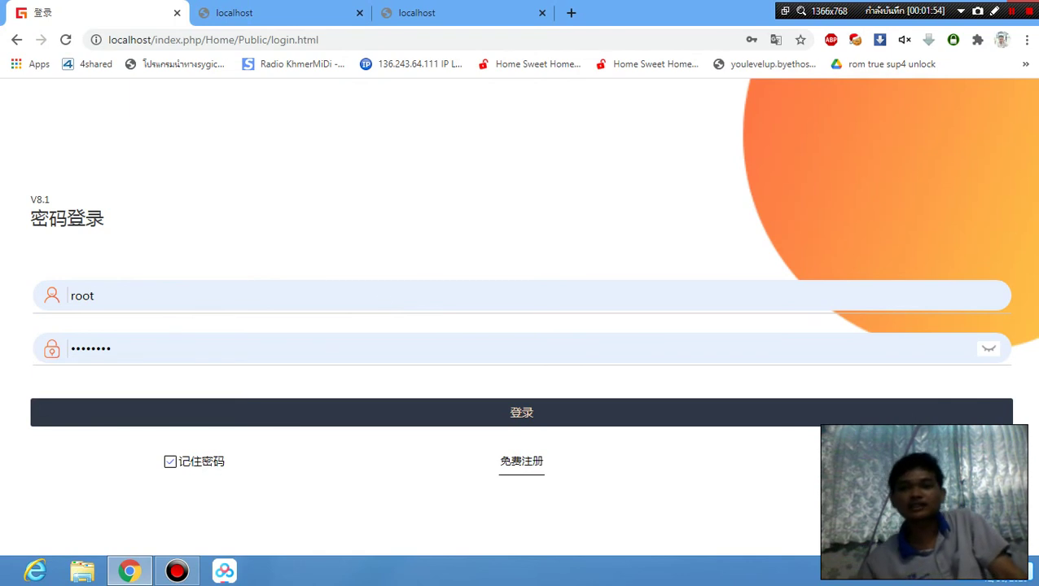
double_click(383, 297)
left_click(452, 212)
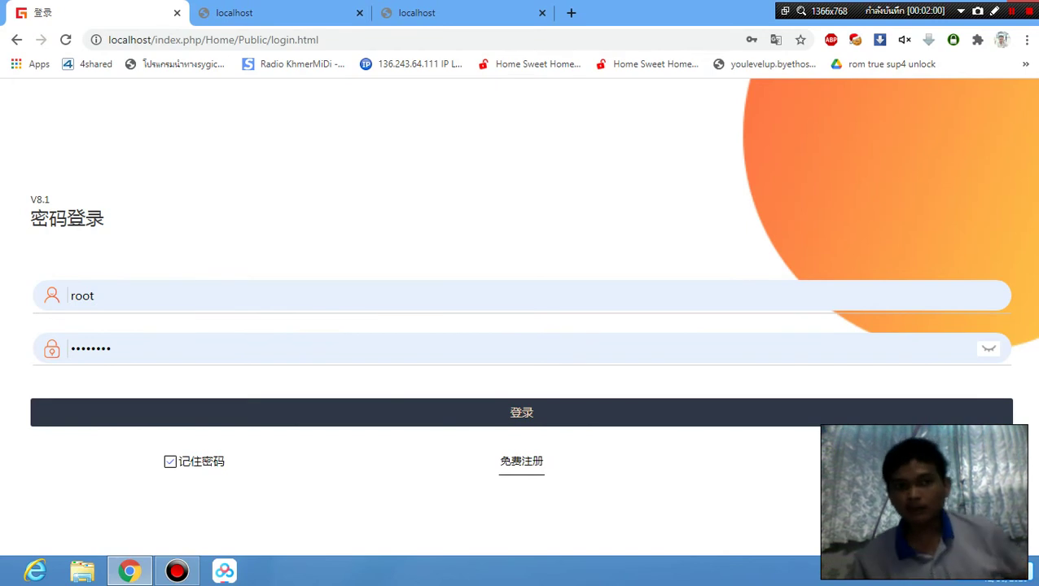
In the second tab, load localhost, then replace the Home/Public/login.html path with 'admin'.
left_click(255, 15)
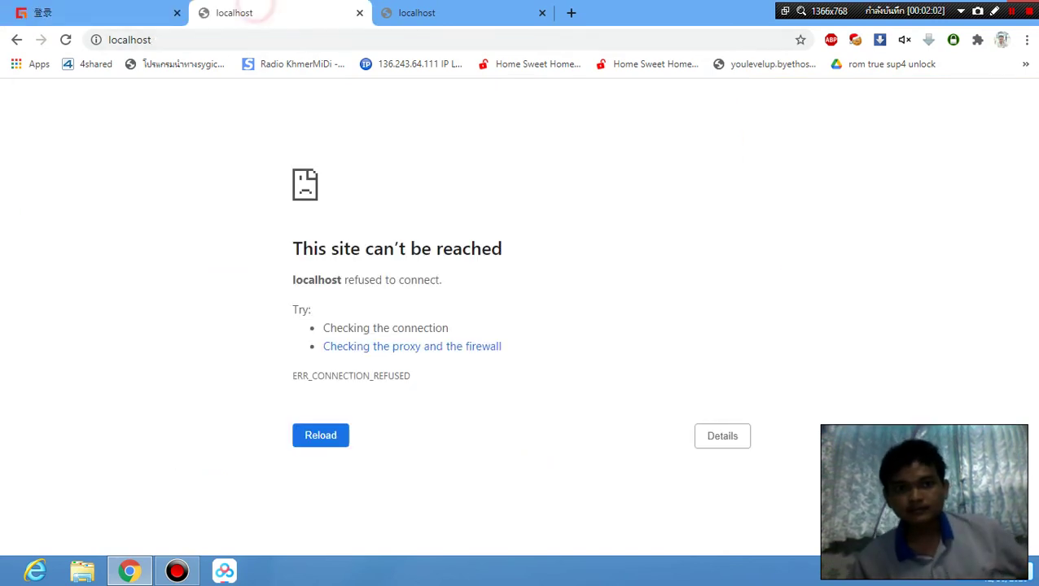
left_click(220, 39)
left_click(269, 47)
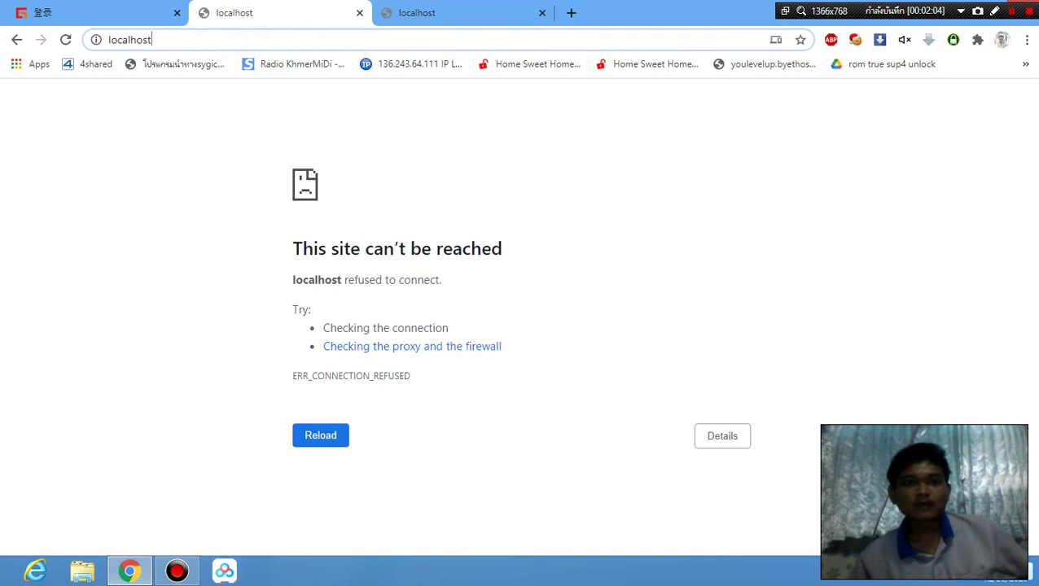
key("Return")
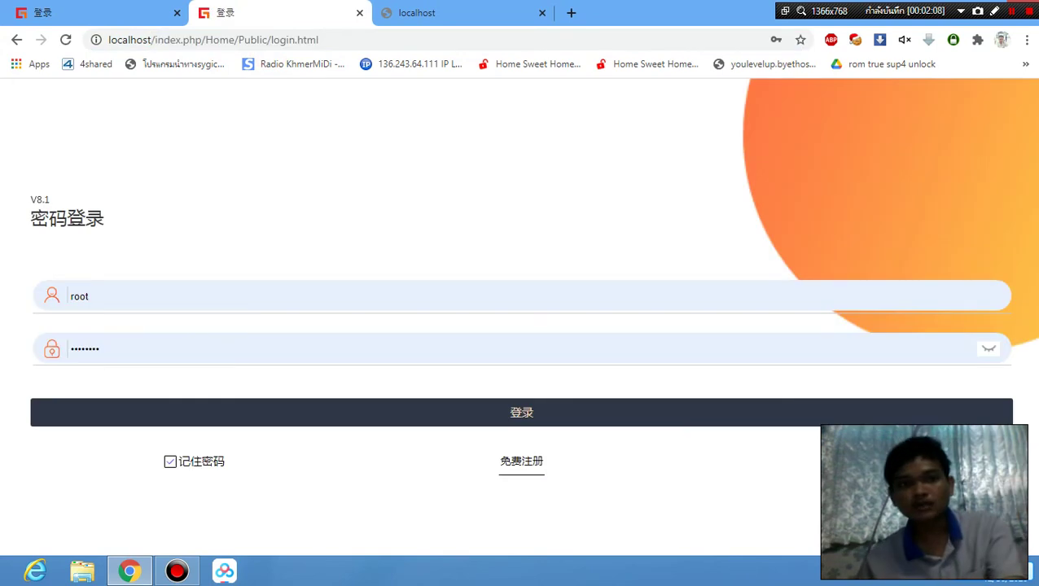
left_click_drag(202, 39, 319, 39)
type("ad")
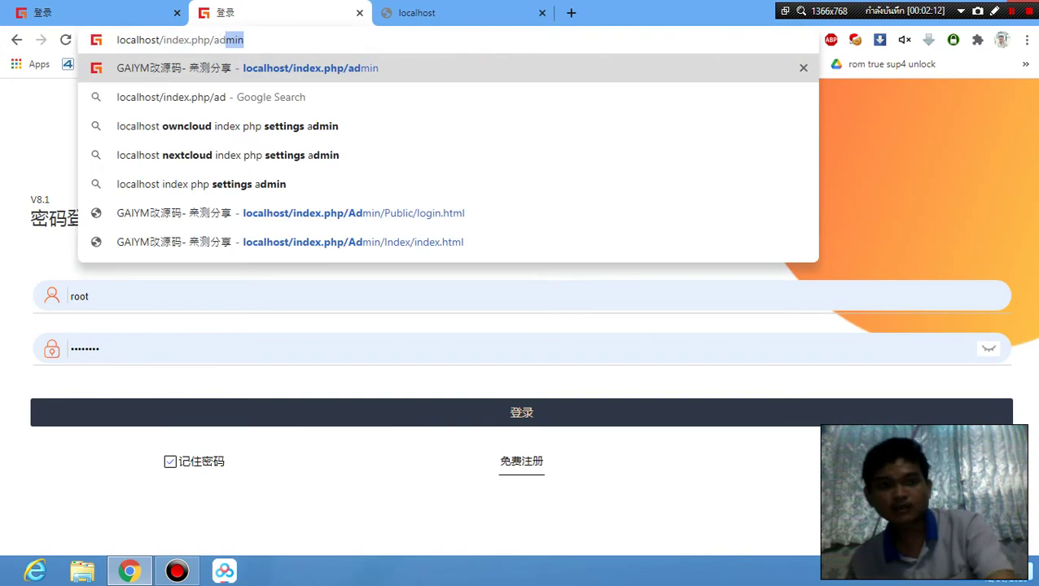
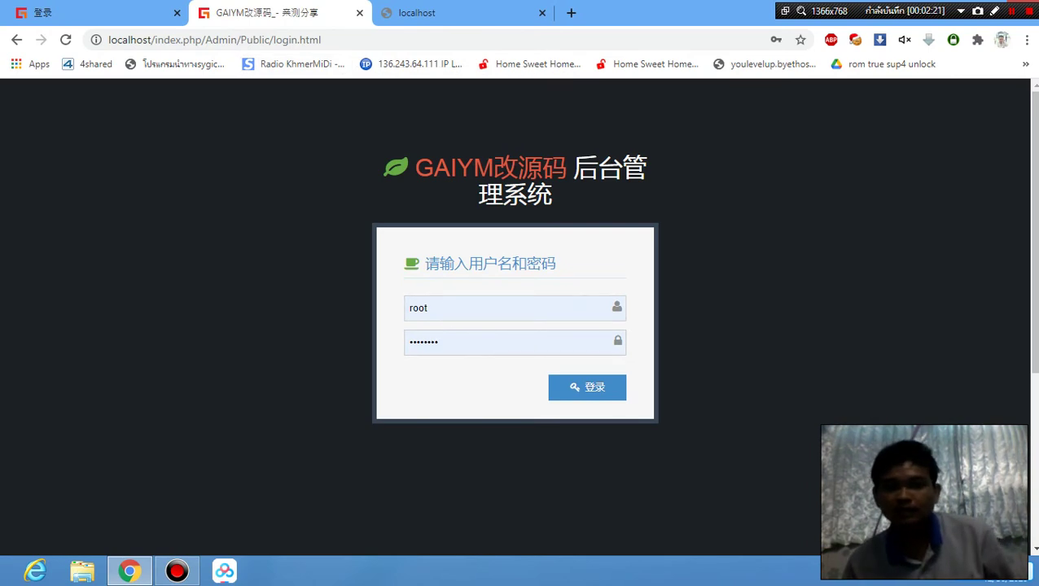
Sign in to the GAIYM admin backend as admin with the admin password.
left_click(457, 304)
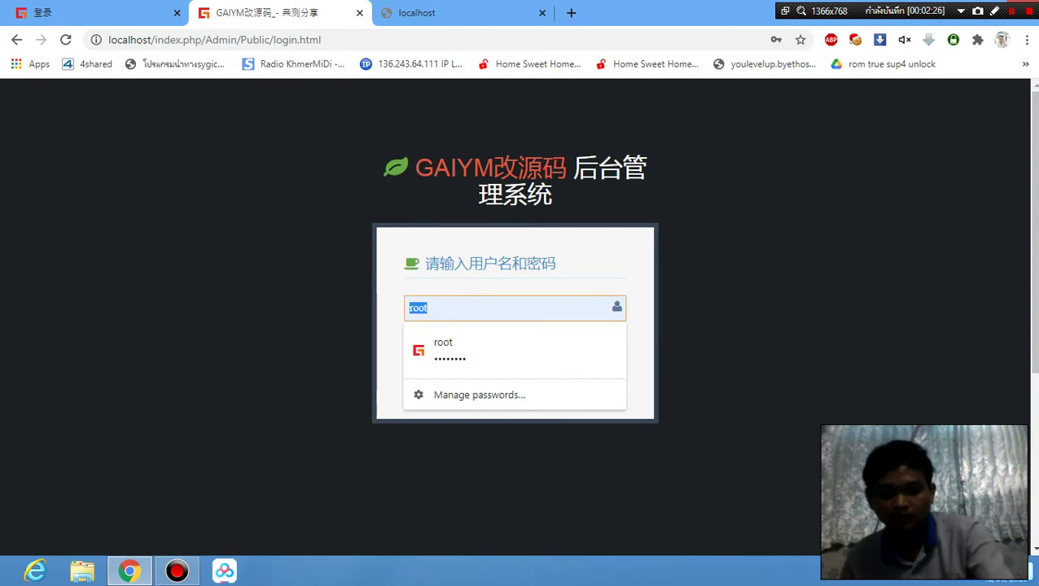
type("ad")
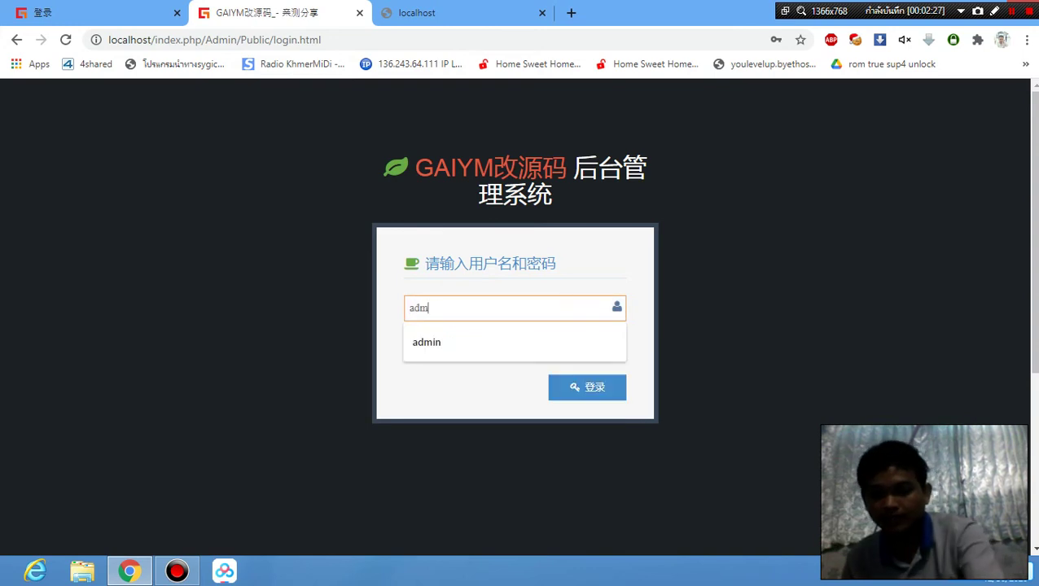
type("m")
key("Down")
key("Return")
left_click(513, 340)
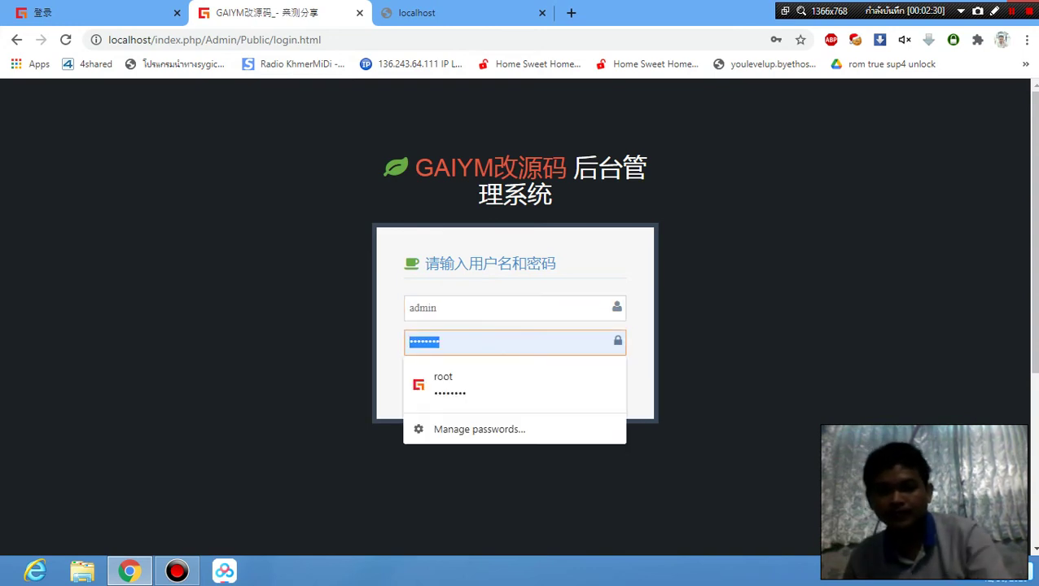
type("ad")
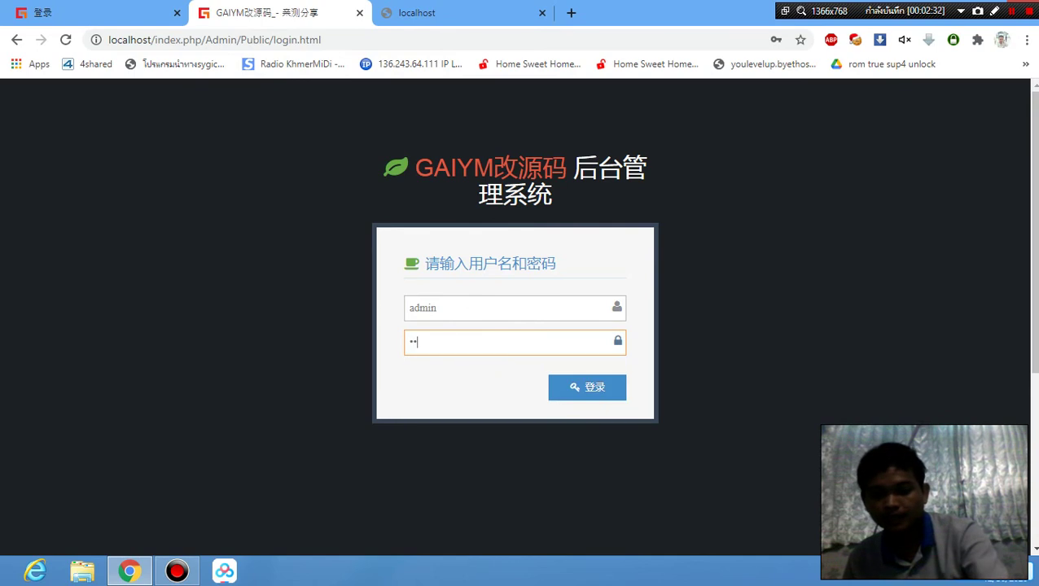
type("min1")
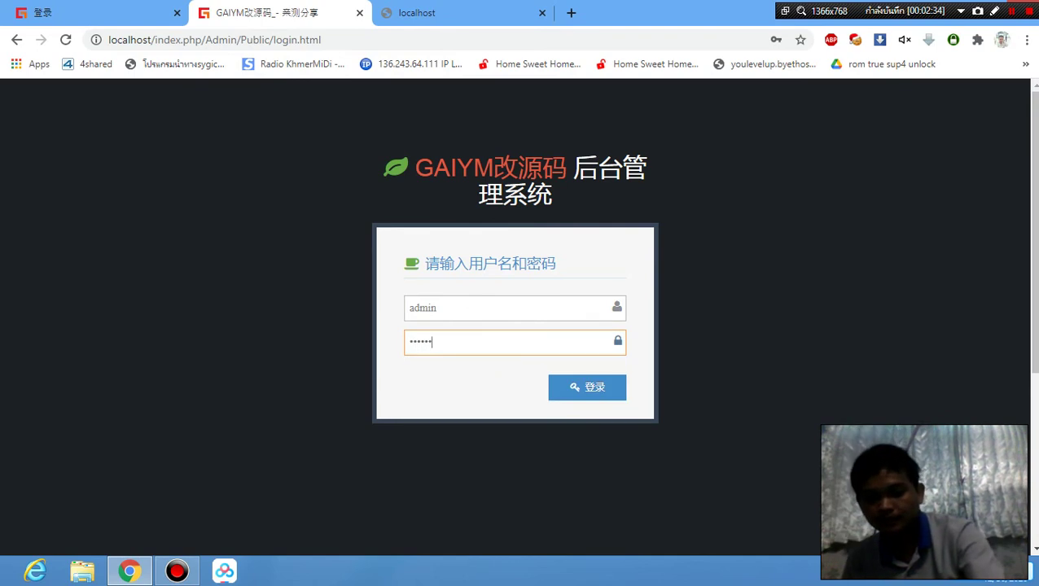
type("23")
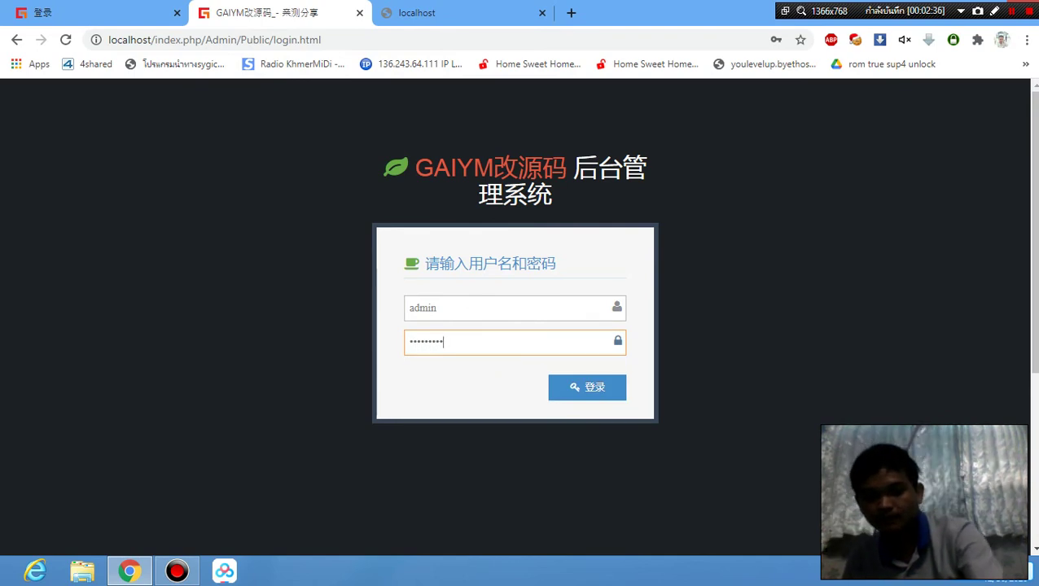
left_click(592, 387)
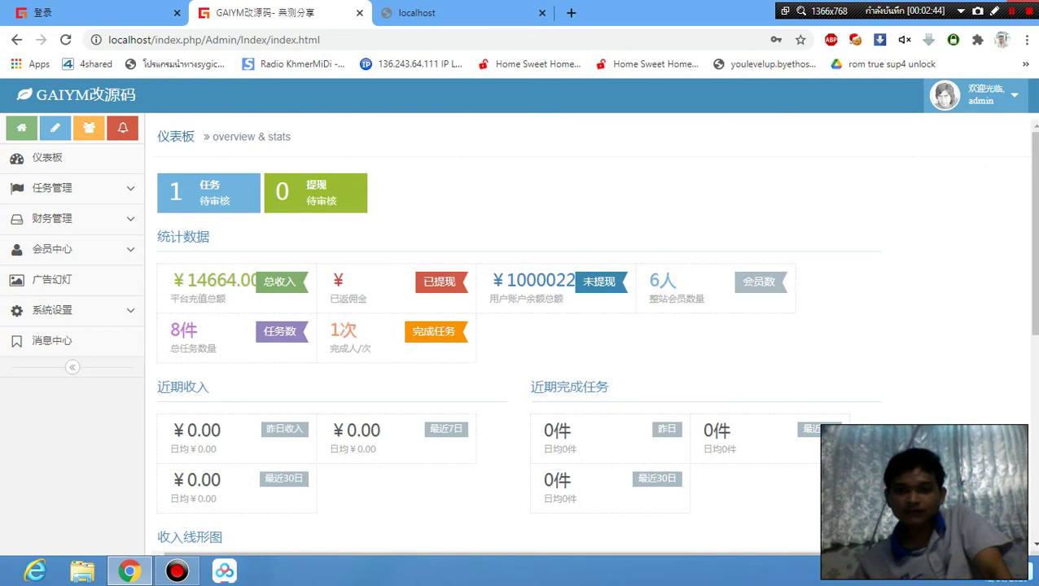
Review the total member balance 1000022 and total income ¥14664.00, then bring the third localhost tab forward.
mouse_move(508, 275)
left_mouse_down()
mouse_move(564, 300)
mouse_move(574, 280)
left_mouse_up()
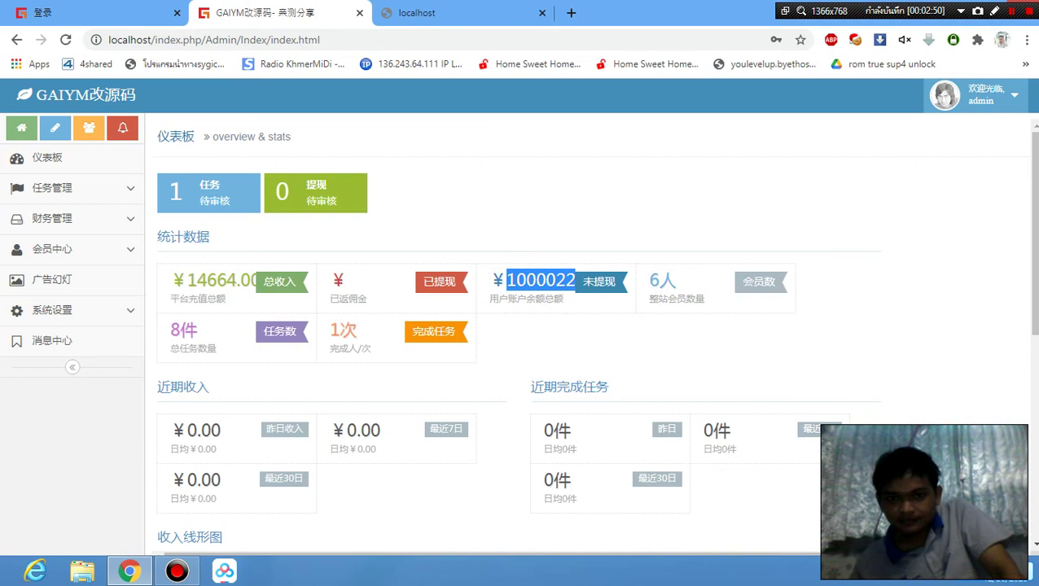
left_click(575, 304)
left_click_drag(162, 279, 261, 280)
left_click(266, 266)
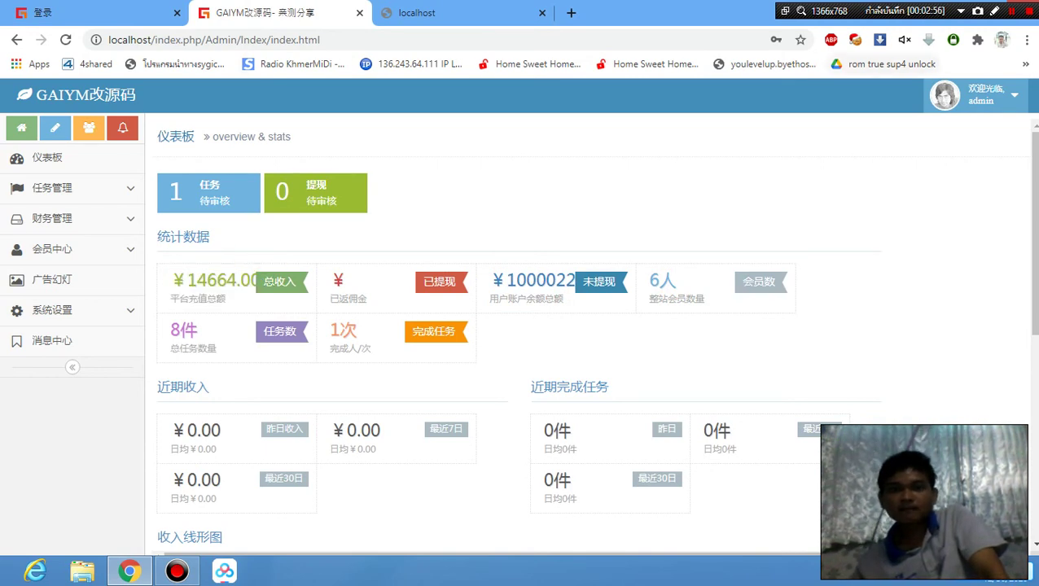
left_click(415, 12)
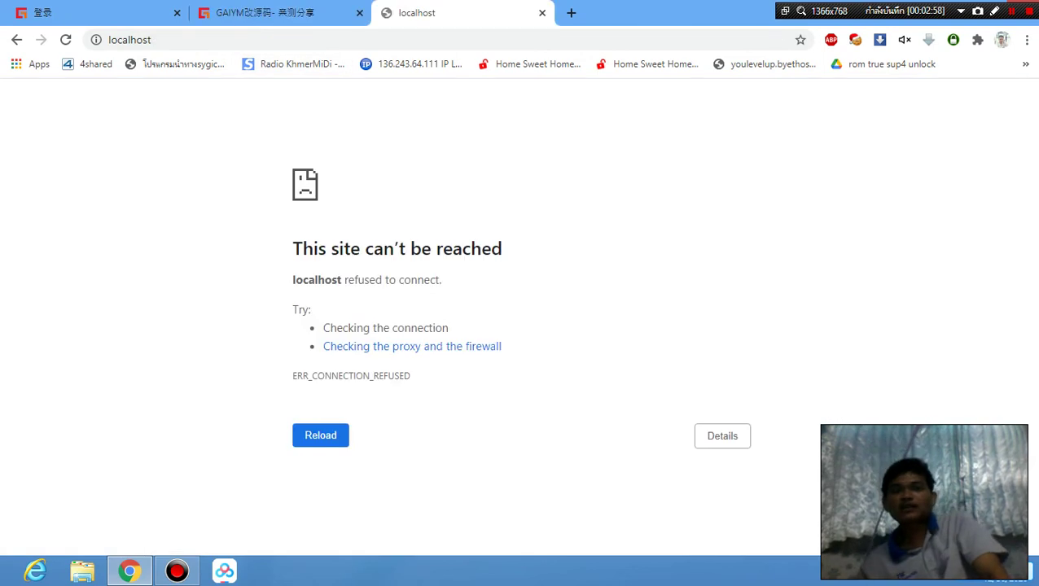
Load localhost/phpMyAdmin/index.php in the third tab to reach the phpMyAdmin login page.
left_click(399, 39)
left_click(399, 39)
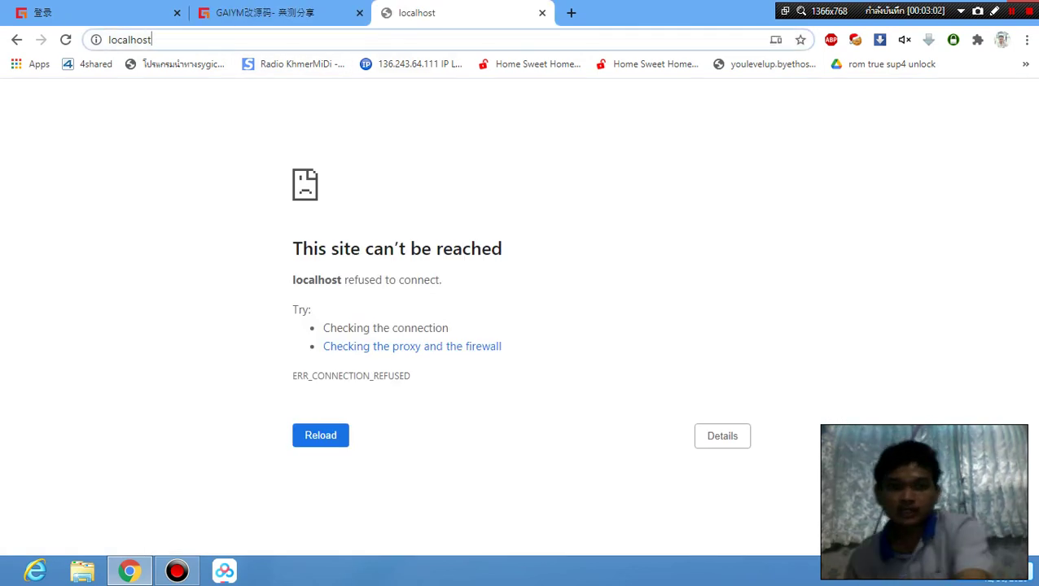
type("/php")
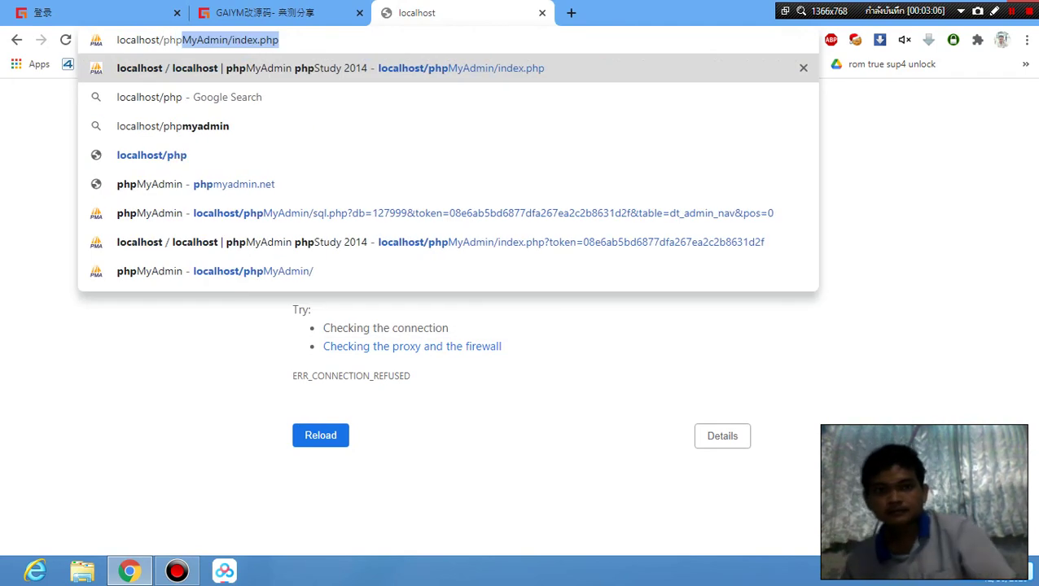
left_click(294, 126)
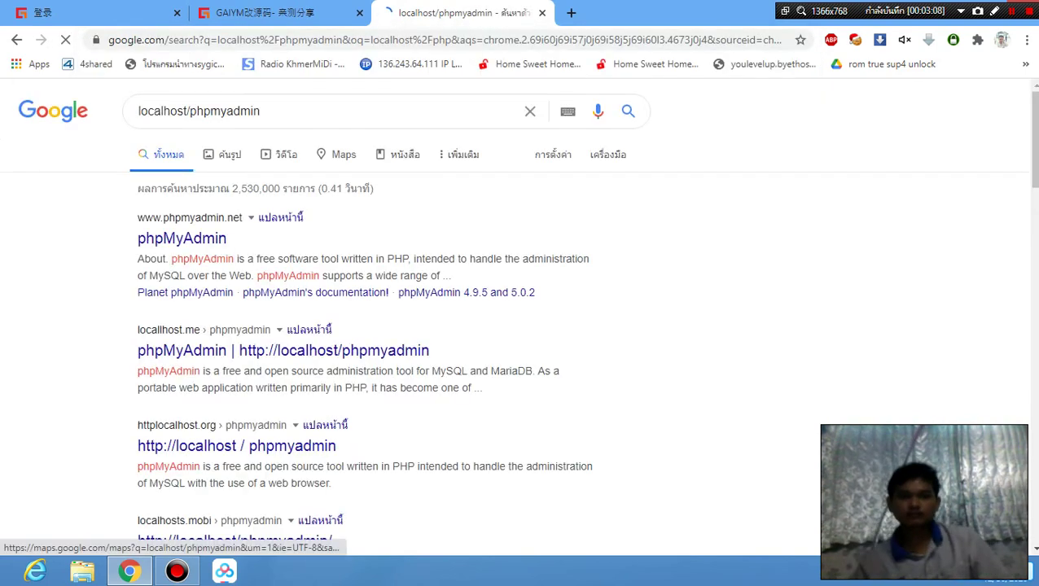
left_click(432, 39)
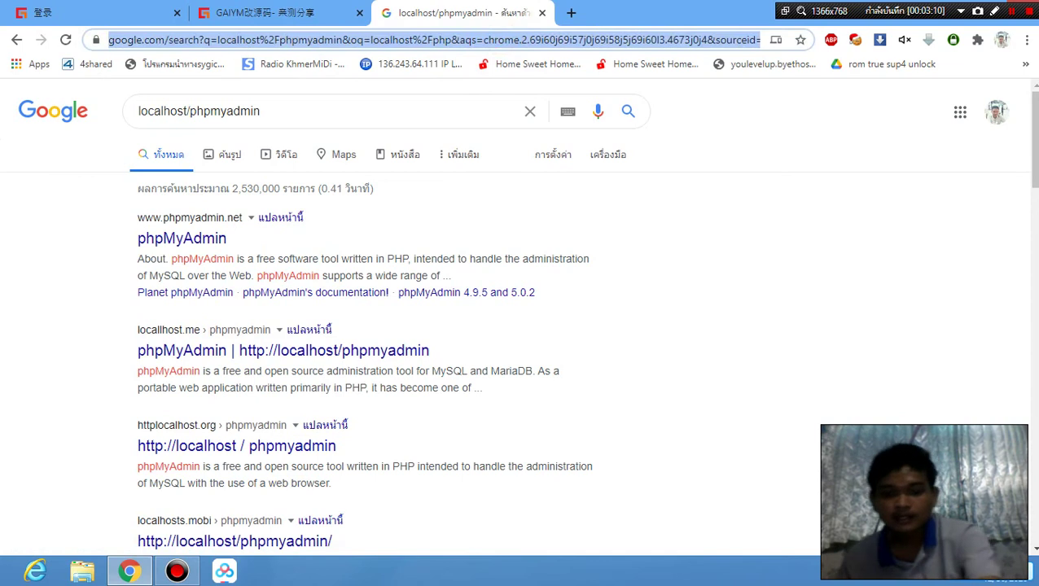
type("l")
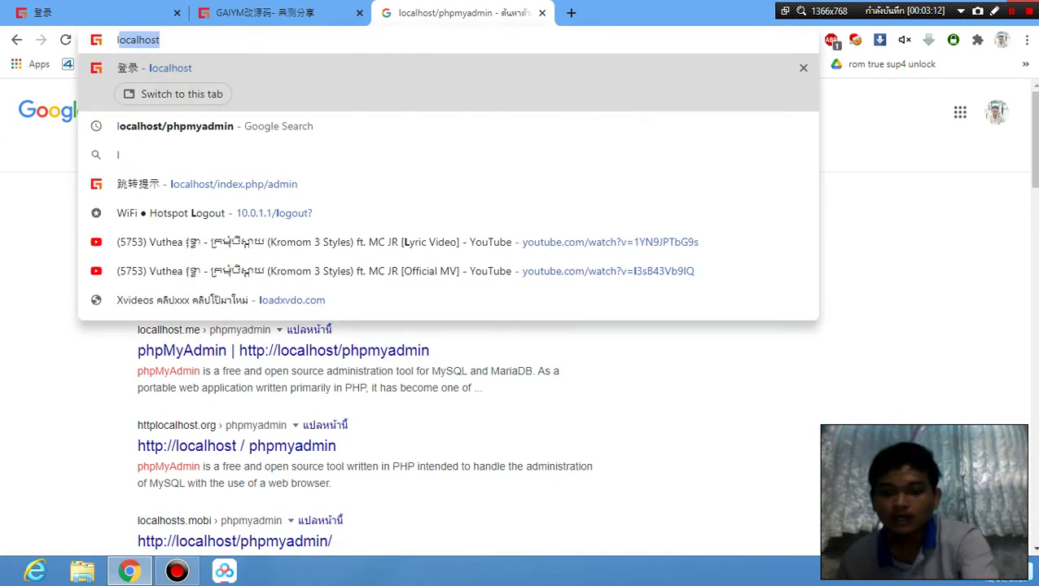
key("Down")
key("Down")
key("Down")
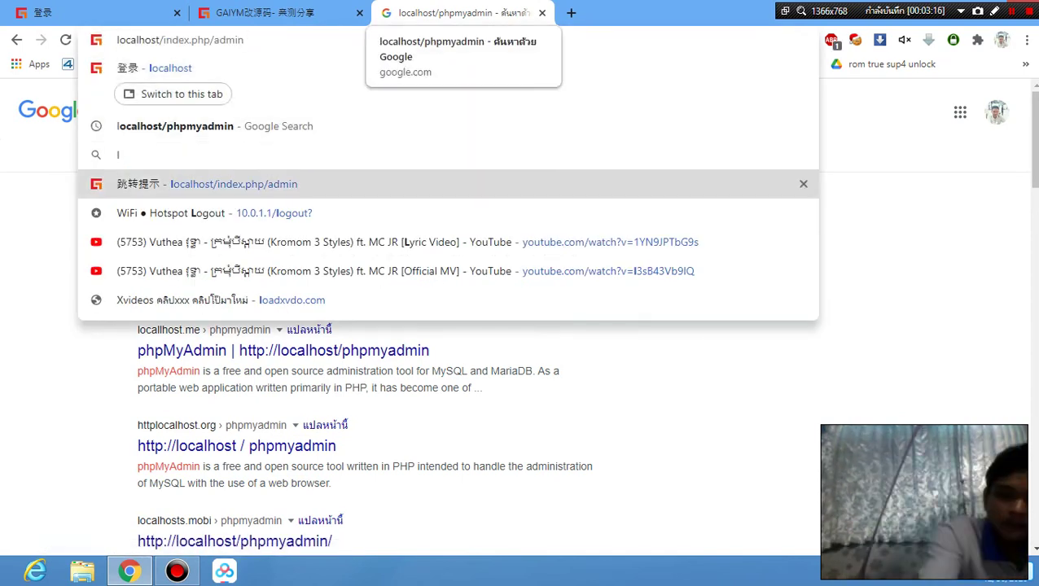
key("BackSpace")
key("BackSpace")
key("BackSpace")
key("BackSpace")
key("BackSpace")
key("BackSpace")
key("BackSpace")
key("BackSpace")
key("BackSpace")
key("BackSpace")
key("BackSpace")
key("BackSpace")
key("BackSpace")
key("BackSpace")
key("BackSpace")
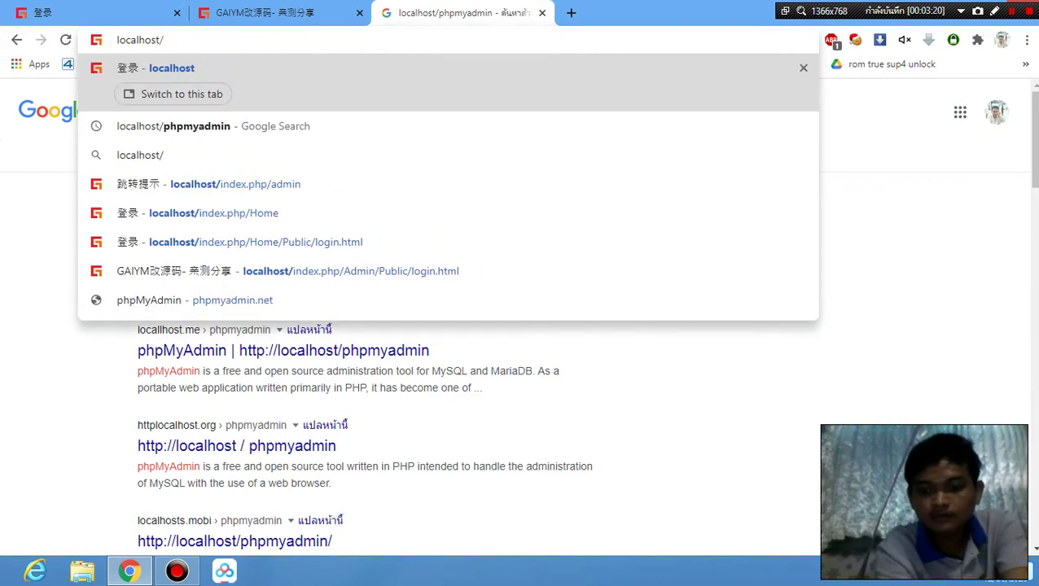
type("p")
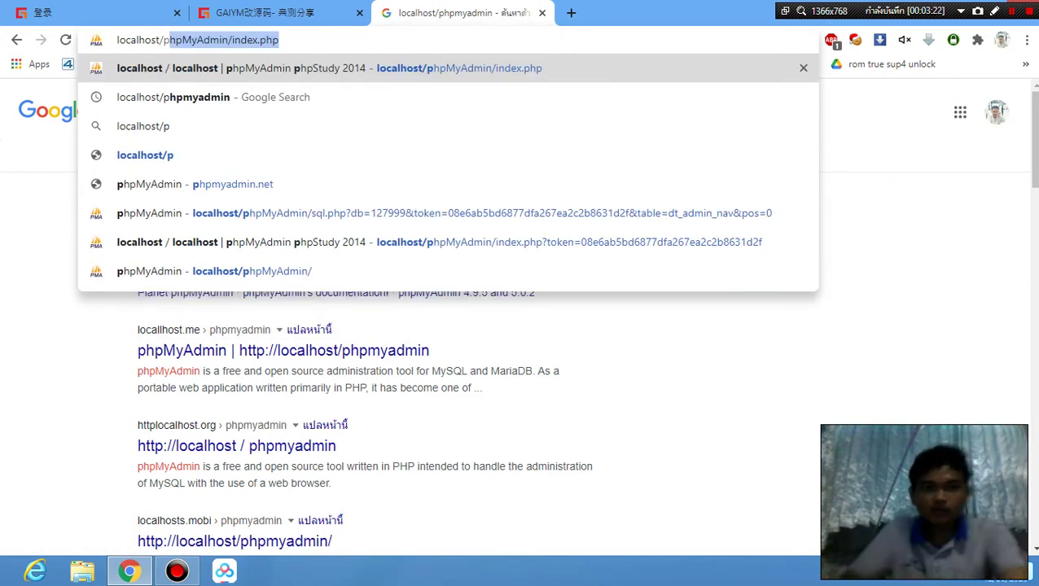
left_click(441, 69)
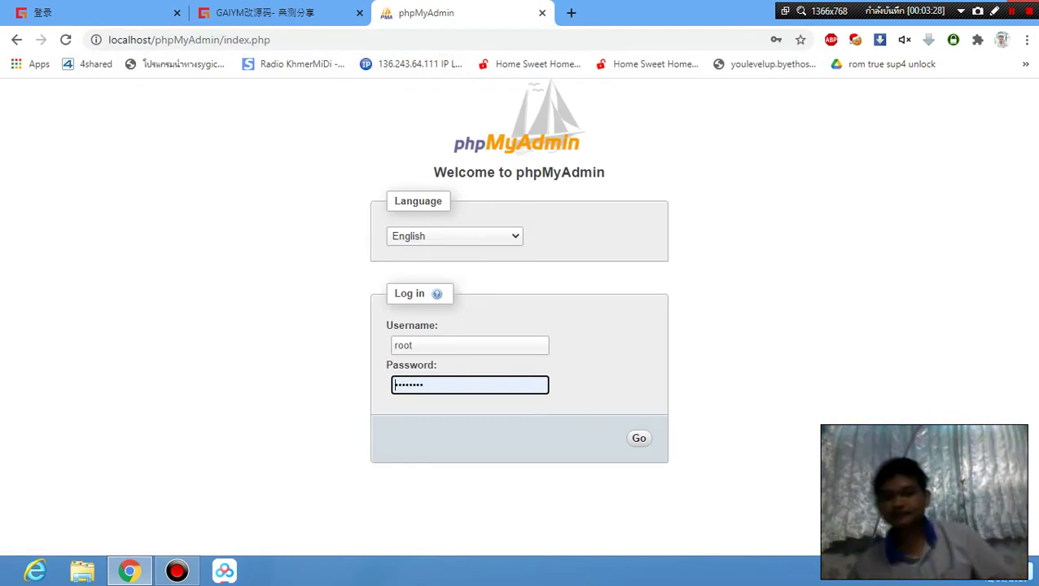
Log into phpMyAdmin as root with the retyped password and dismiss Chrome's update-password prompt.
left_click(470, 345)
left_click(628, 341)
double_click(464, 385)
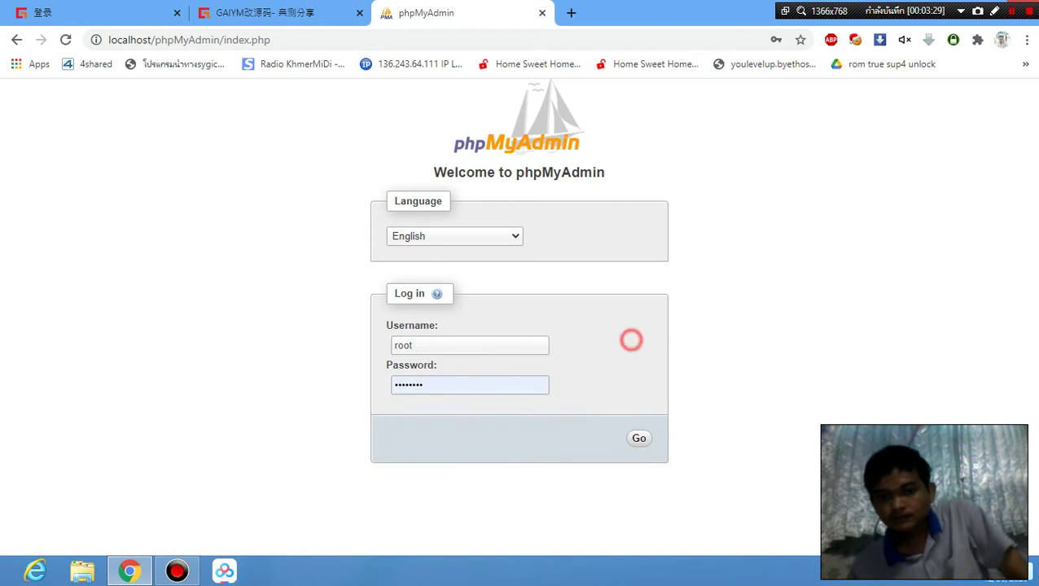
type("123")
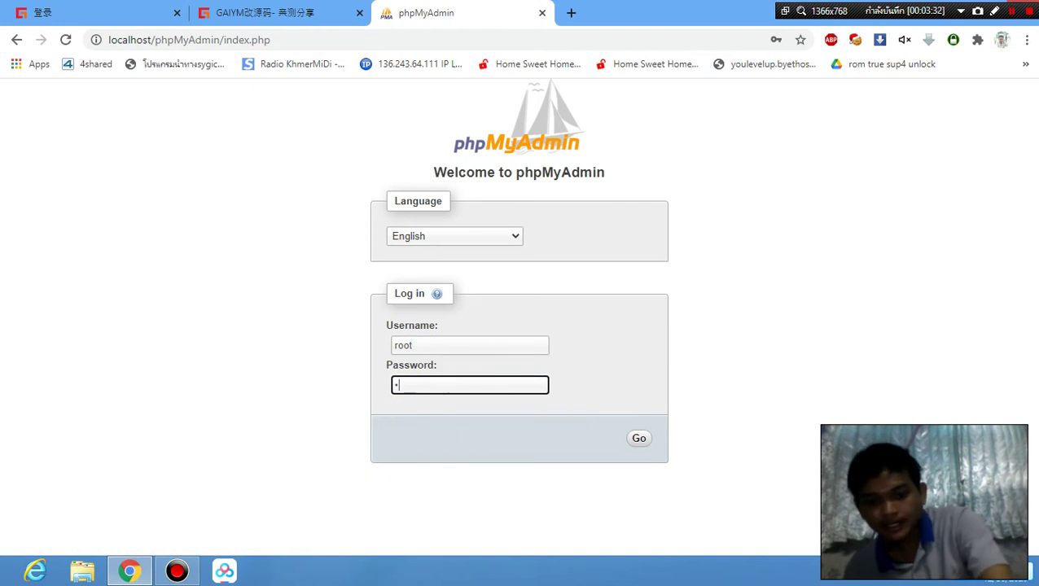
type("45")
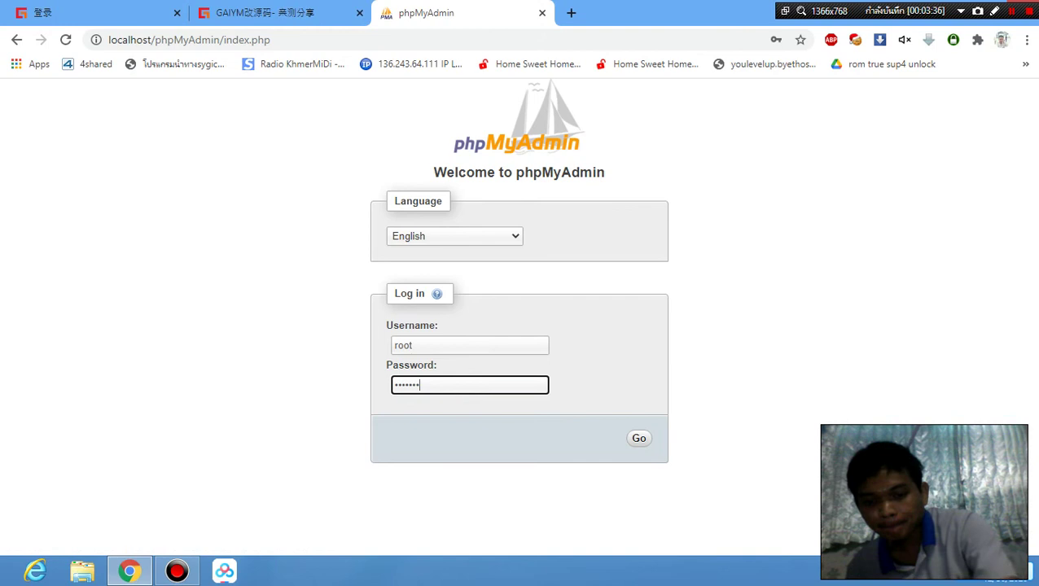
left_click(639, 438)
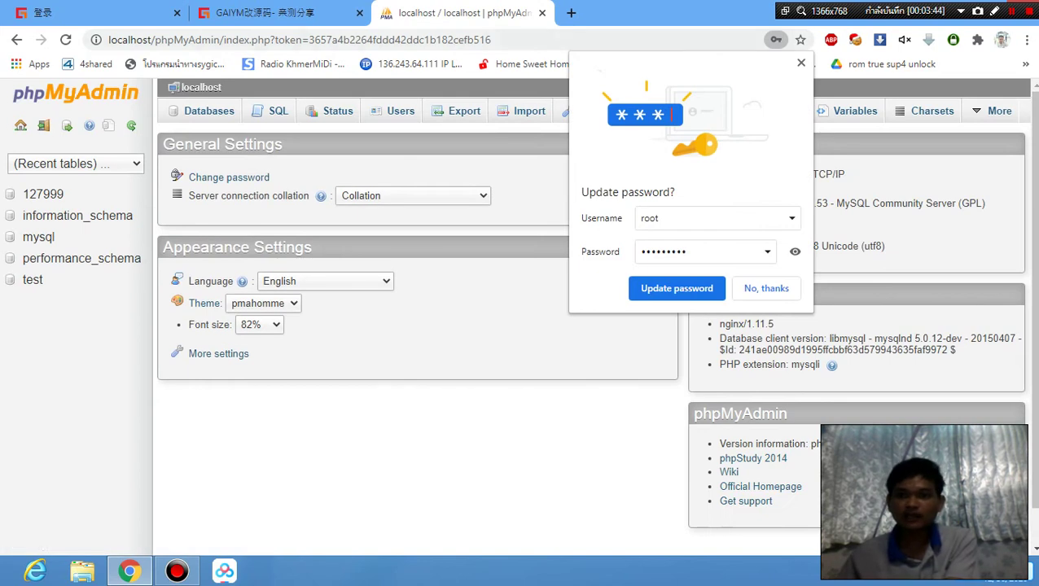
left_click(801, 62)
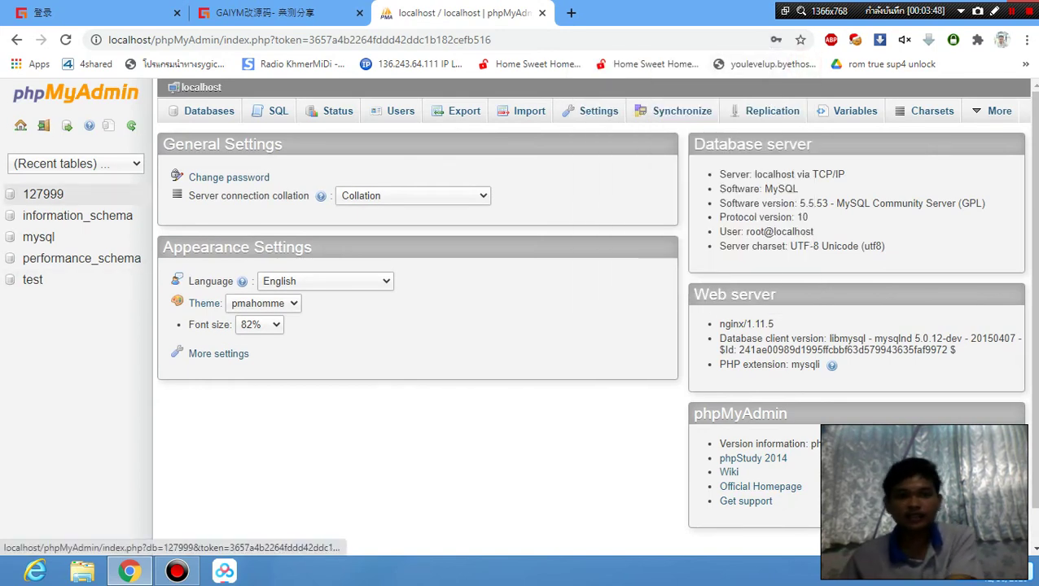
Open the 127999 database and browse the dt_users table.
left_click(44, 194)
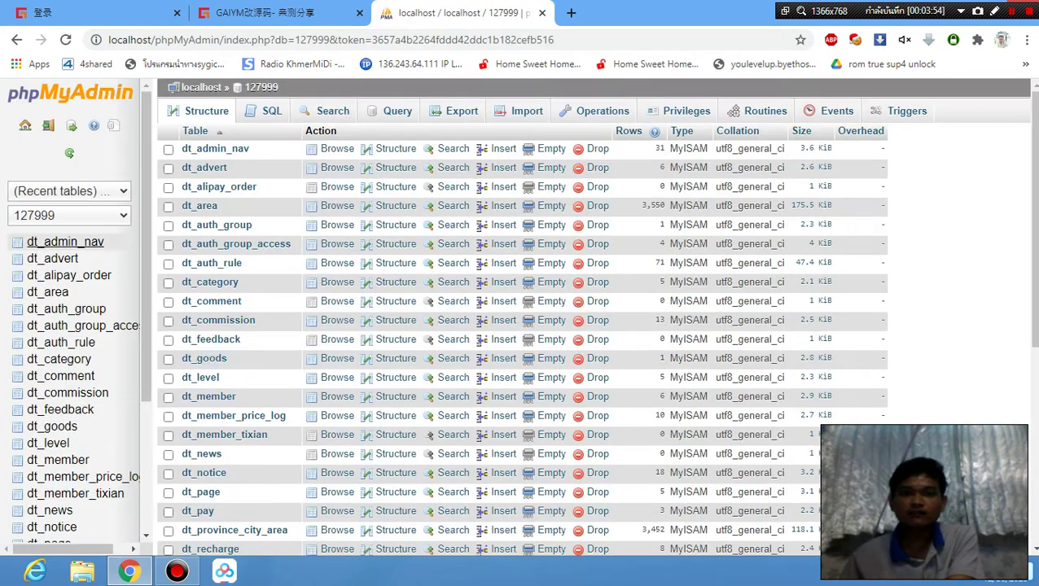
scroll(73, 407, "down", 3)
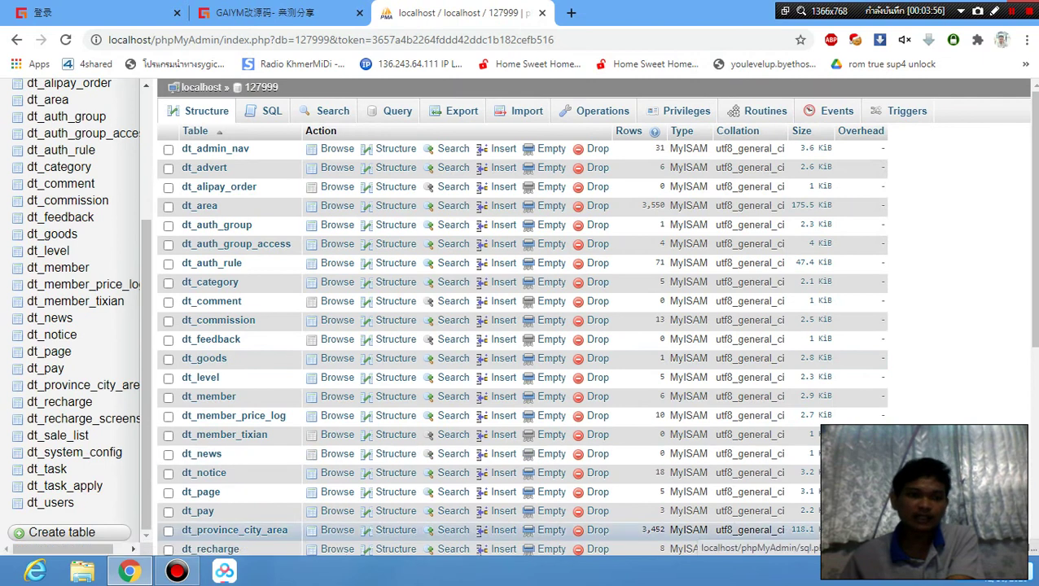
scroll(74, 301, "up", 3)
scroll(57, 326, "down", 3)
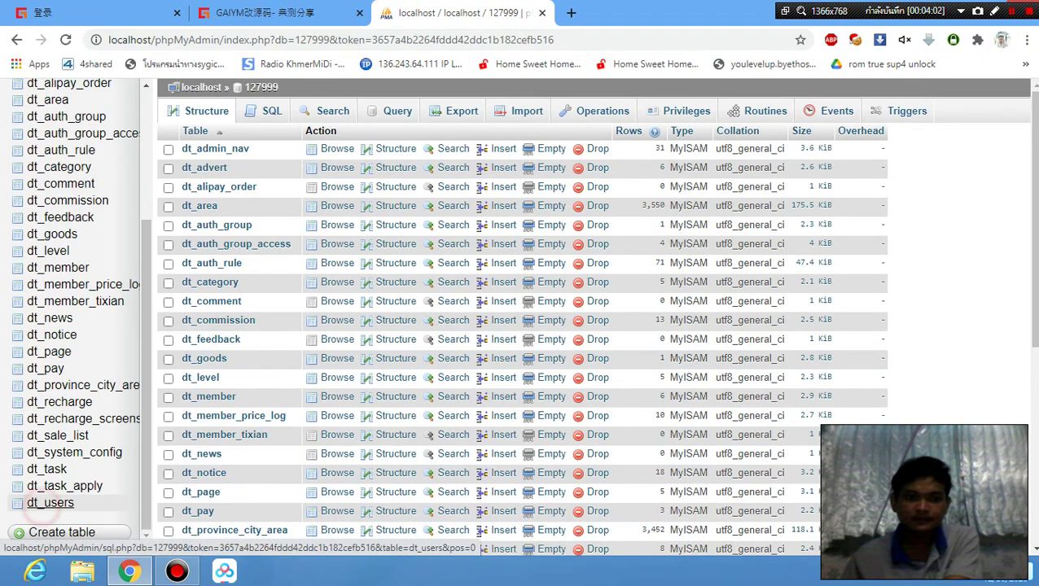
left_click(48, 502)
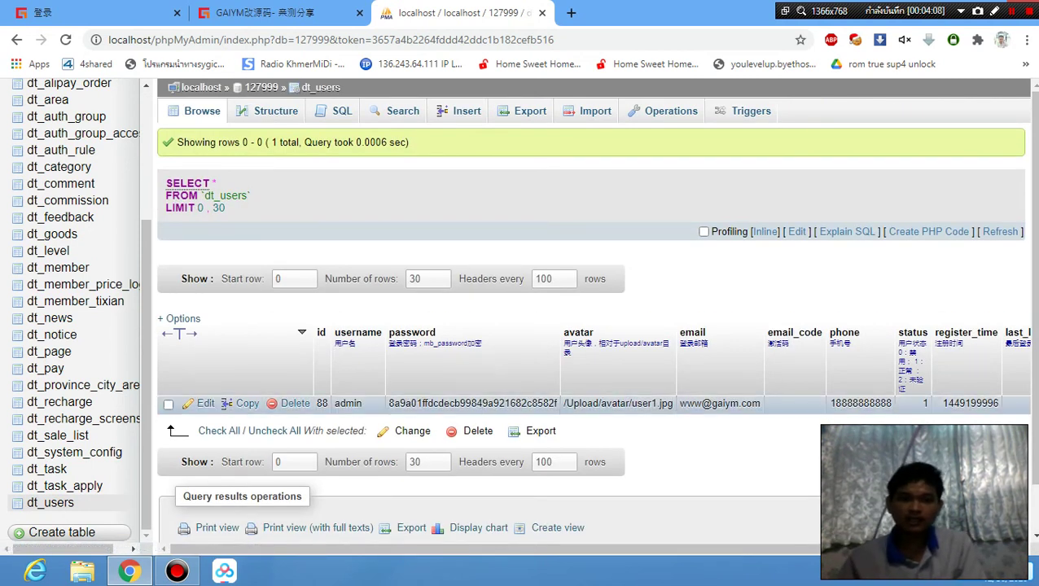
Inspect the admin row's username and password hash without saving, then open dt_member.
scroll(595, 335, "down", 1)
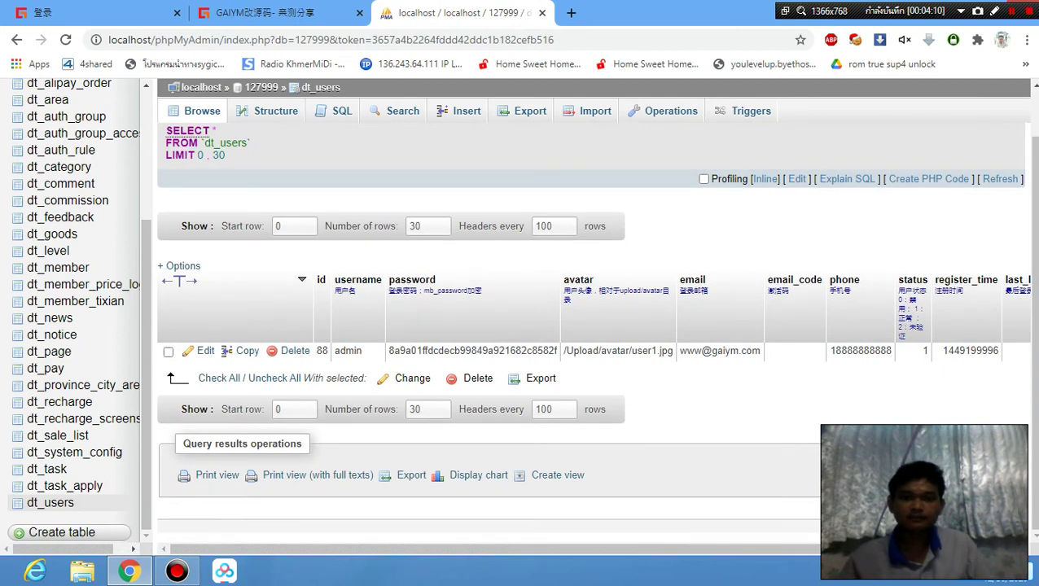
scroll(74, 390, "up", 3)
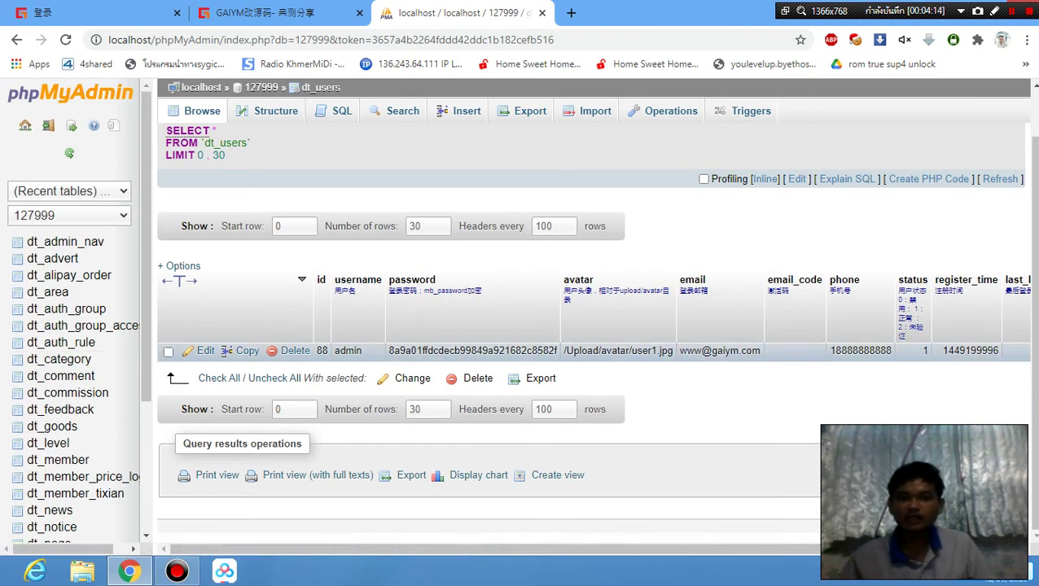
double_click(355, 351)
left_click(434, 351)
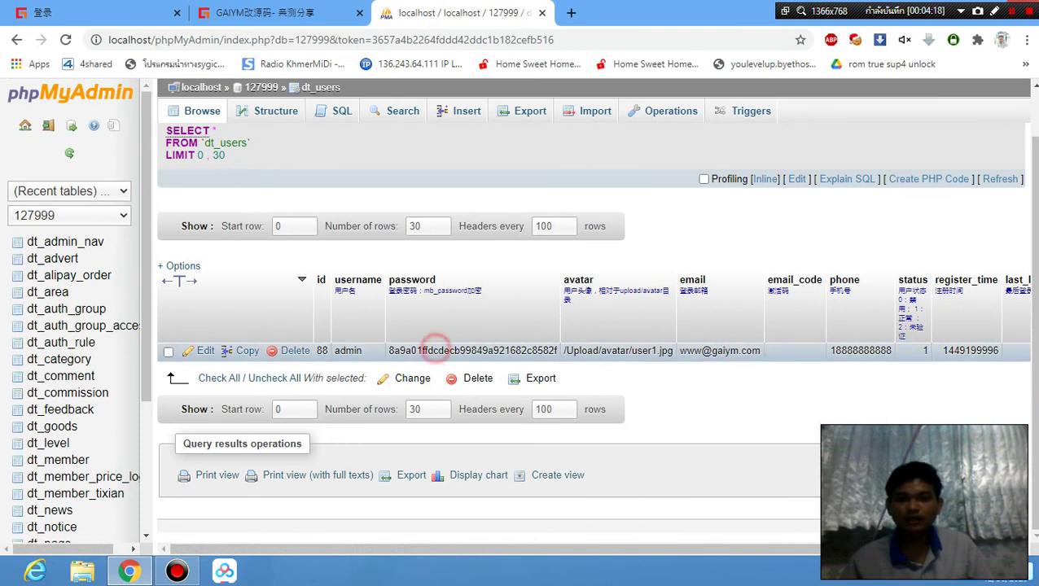
double_click(413, 351)
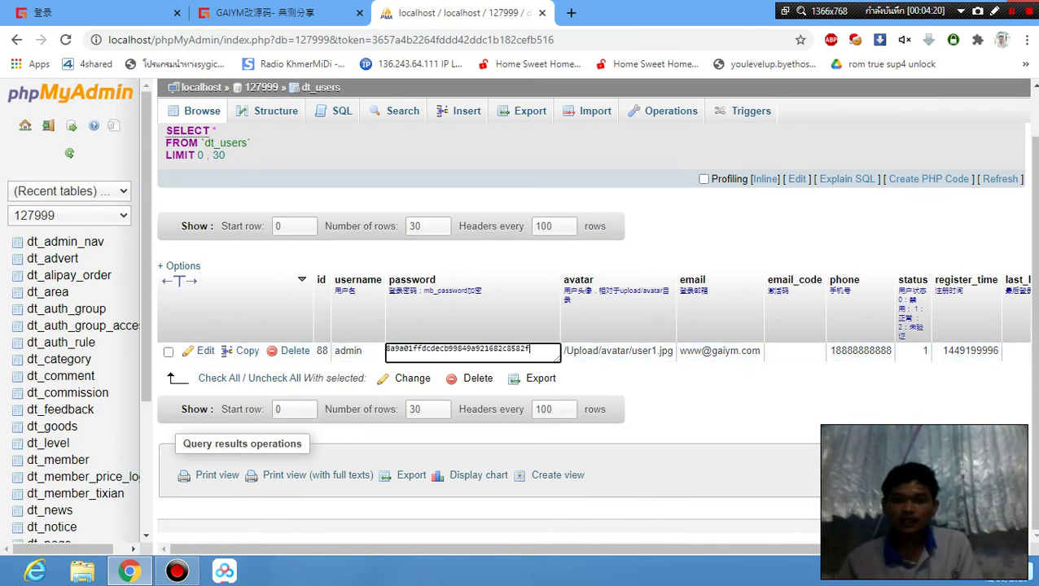
left_click_drag(556, 348, 388, 349)
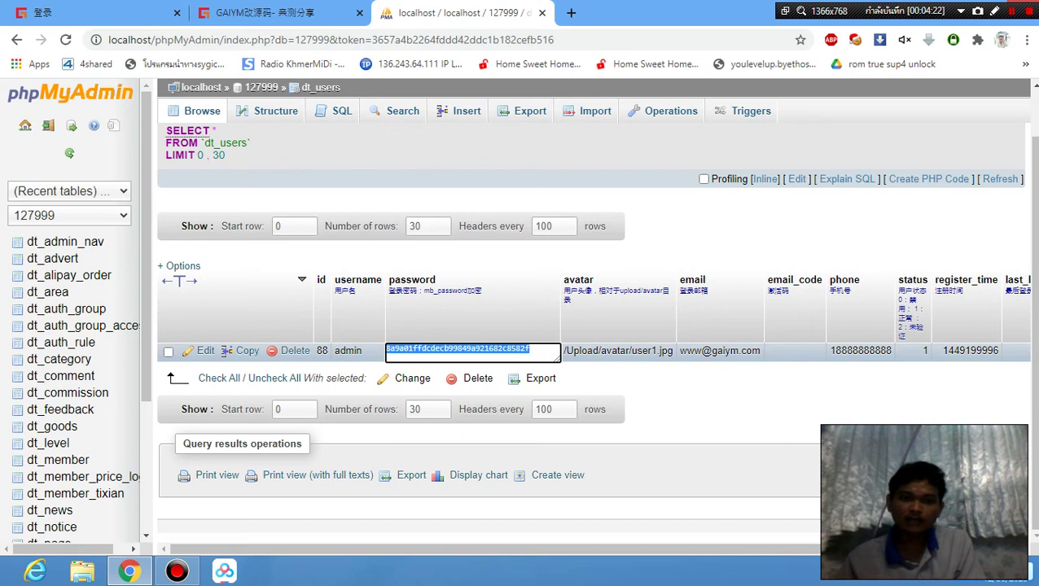
left_click(510, 350)
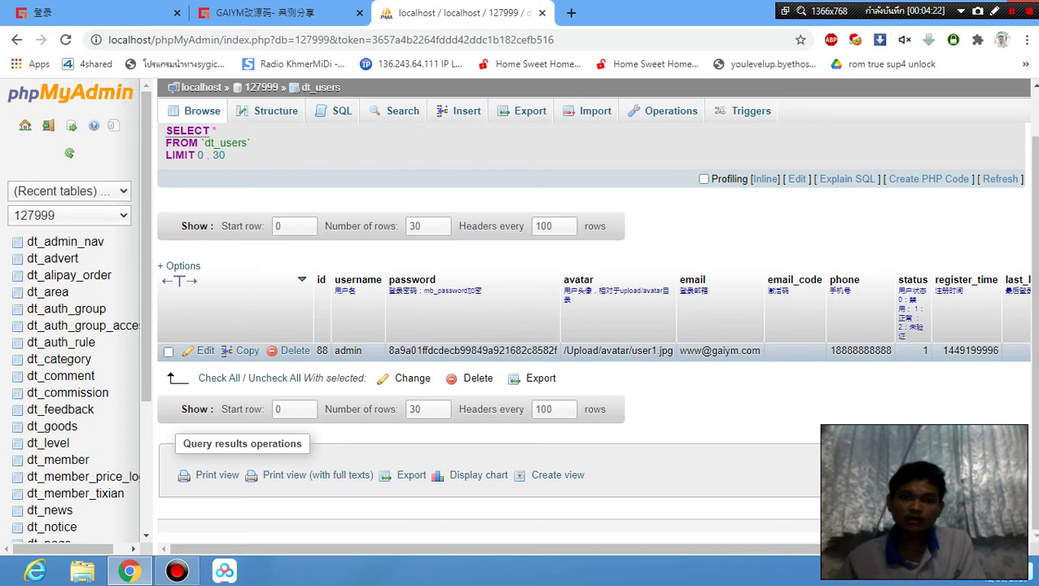
left_click(654, 418)
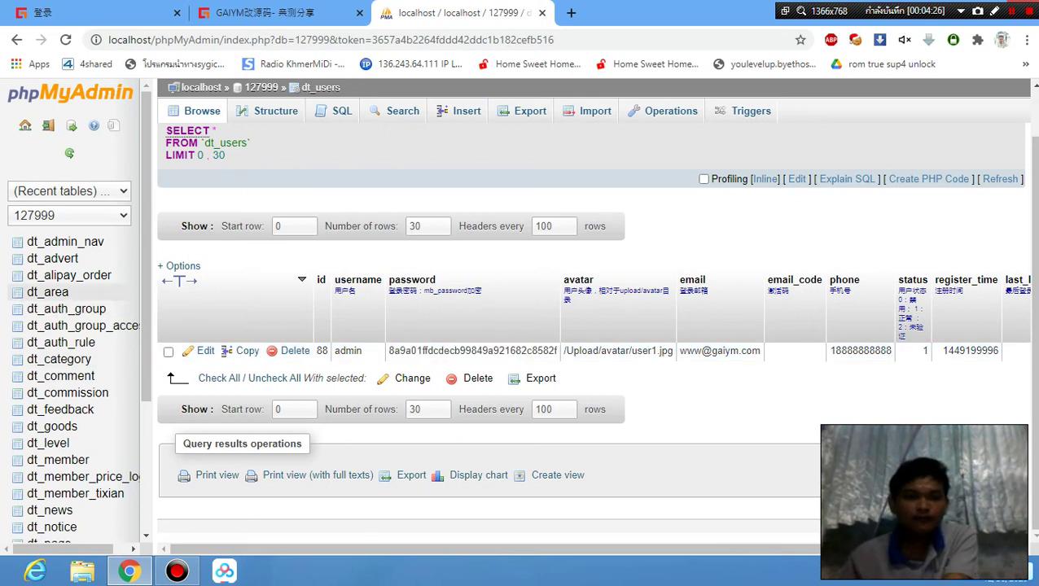
scroll(57, 407, "down", 2)
scroll(61, 370, "down", 3)
left_click(73, 305)
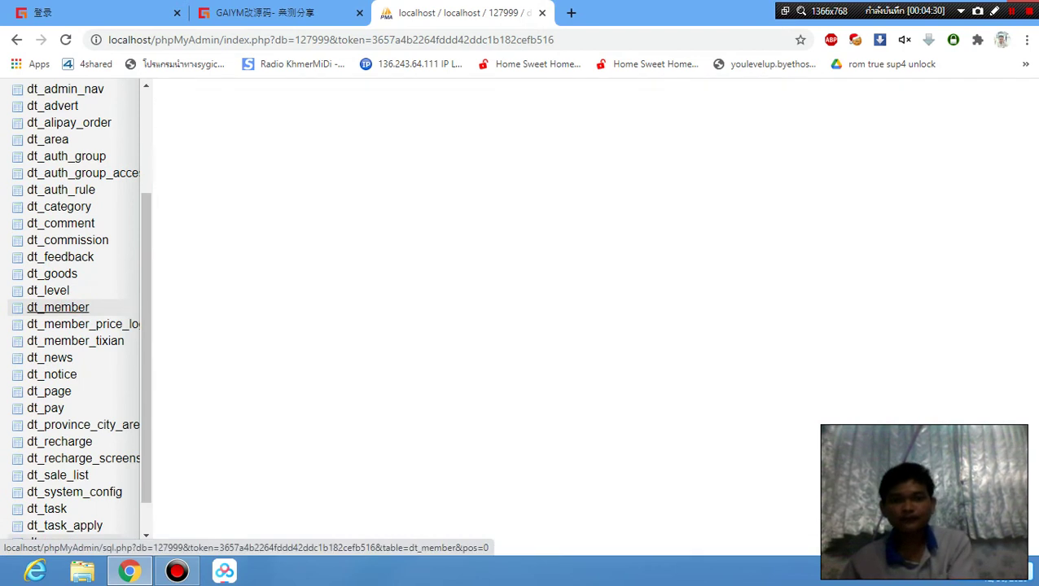
Scroll through the six dt_member rows and return to the GAIYM admin dashboard tab.
scroll(562, 394, "down", 2)
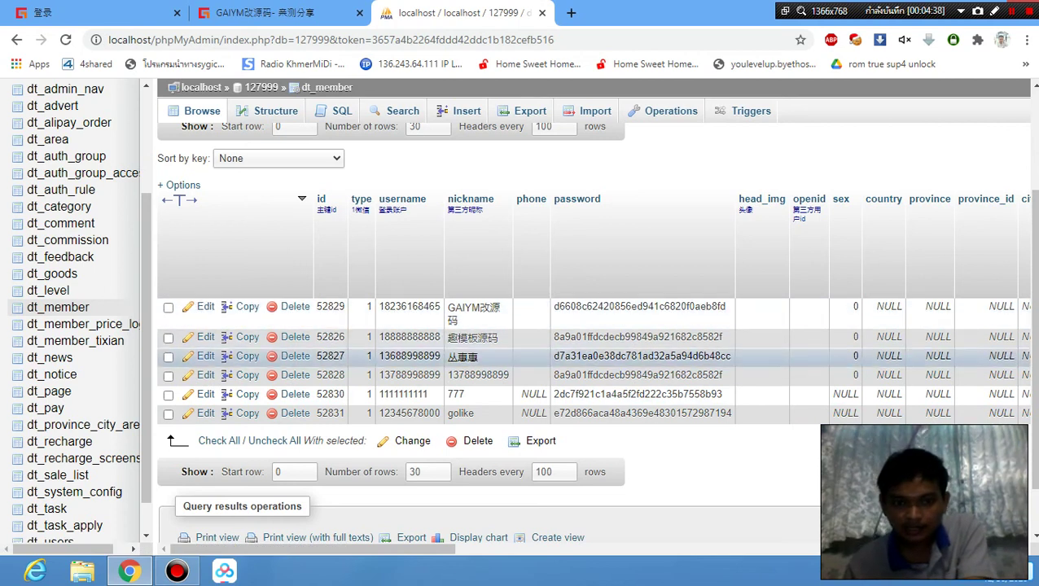
key("ctrl+shift+Tab")
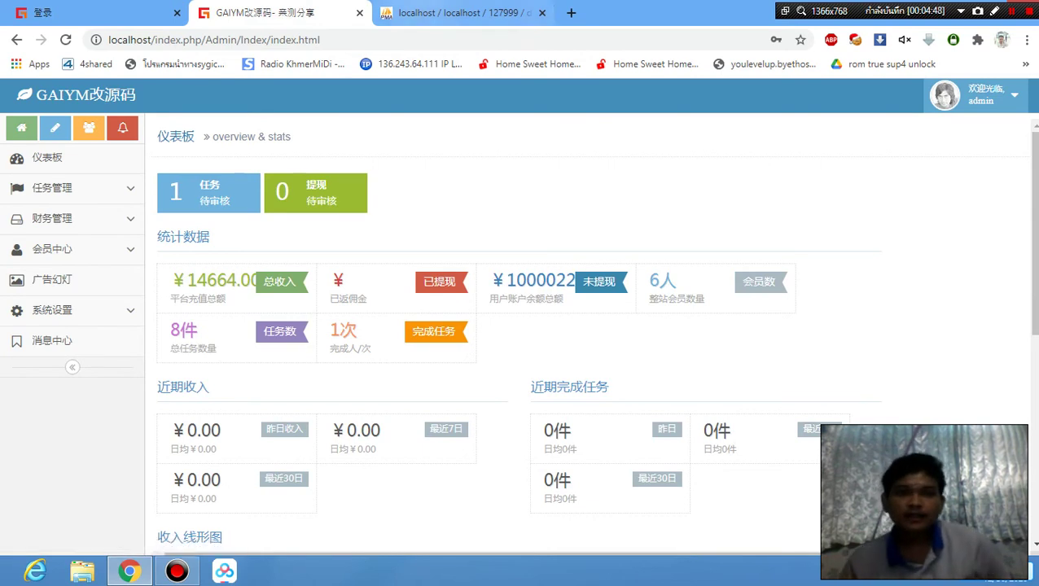
Open the front-end free registration page and clear the autofilled username and password.
key("ctrl+shift+Tab")
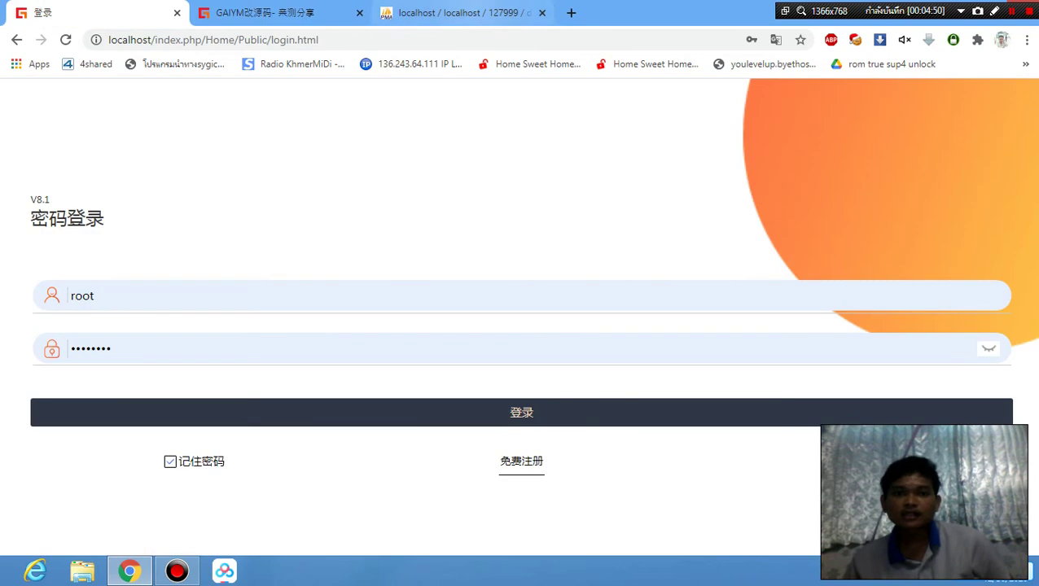
left_click(521, 461)
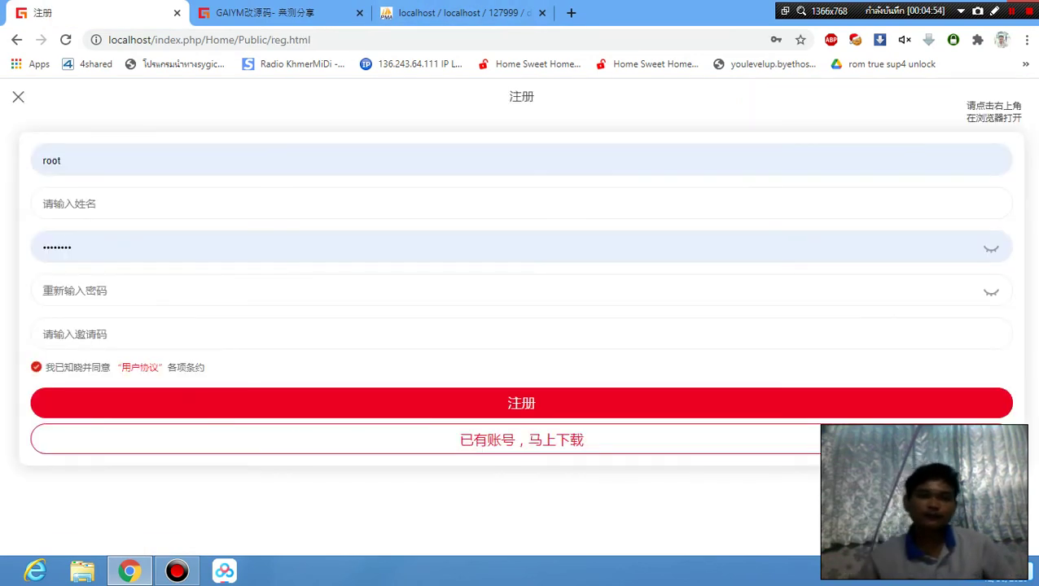
left_click(175, 158)
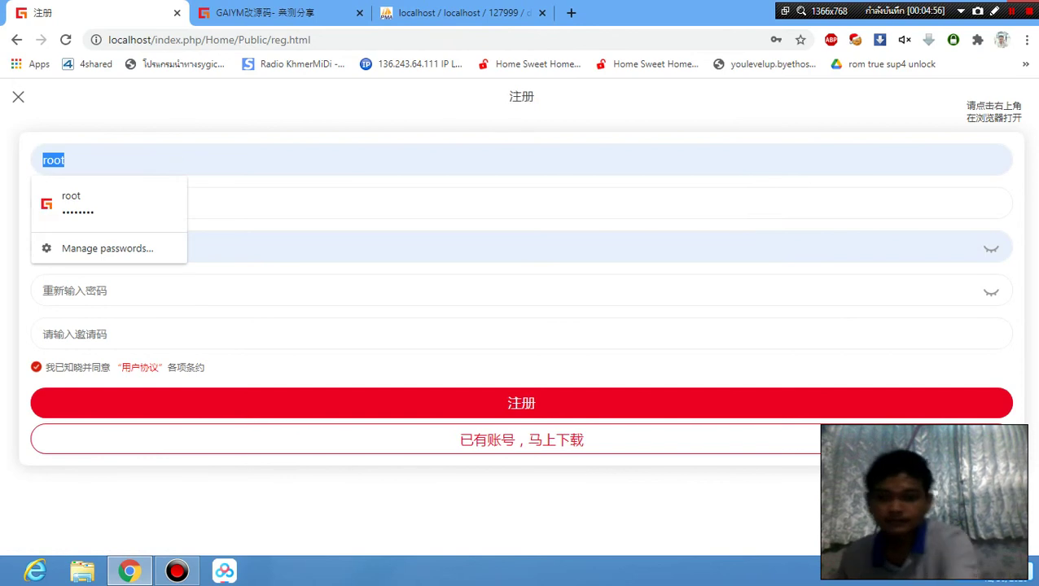
key("BackSpace")
left_click(298, 264)
double_click(127, 240)
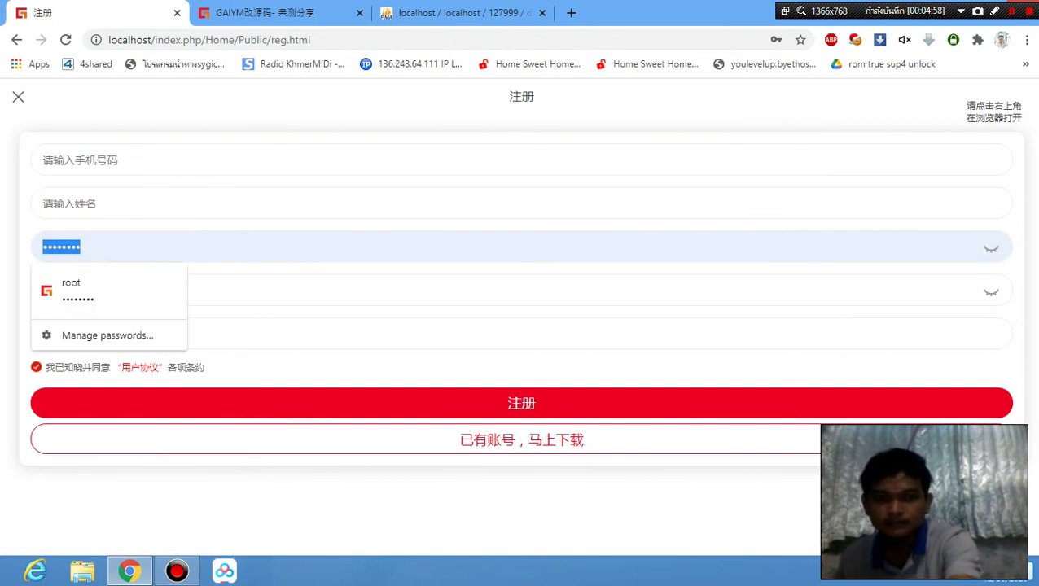
key("BackSpace")
key("Return")
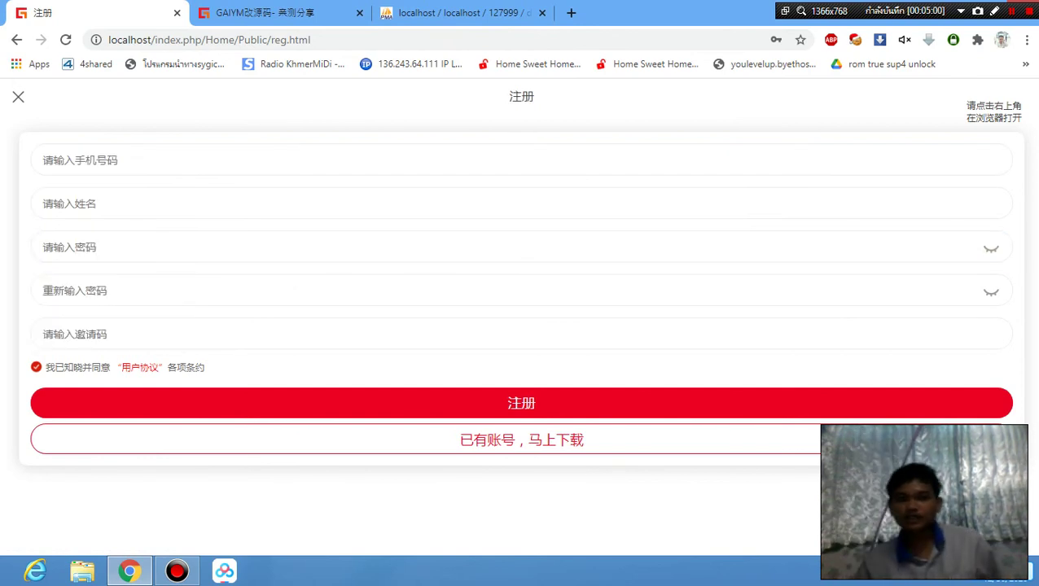
Translate the registration page into English and dismiss the translation notice.
right_click(334, 368)
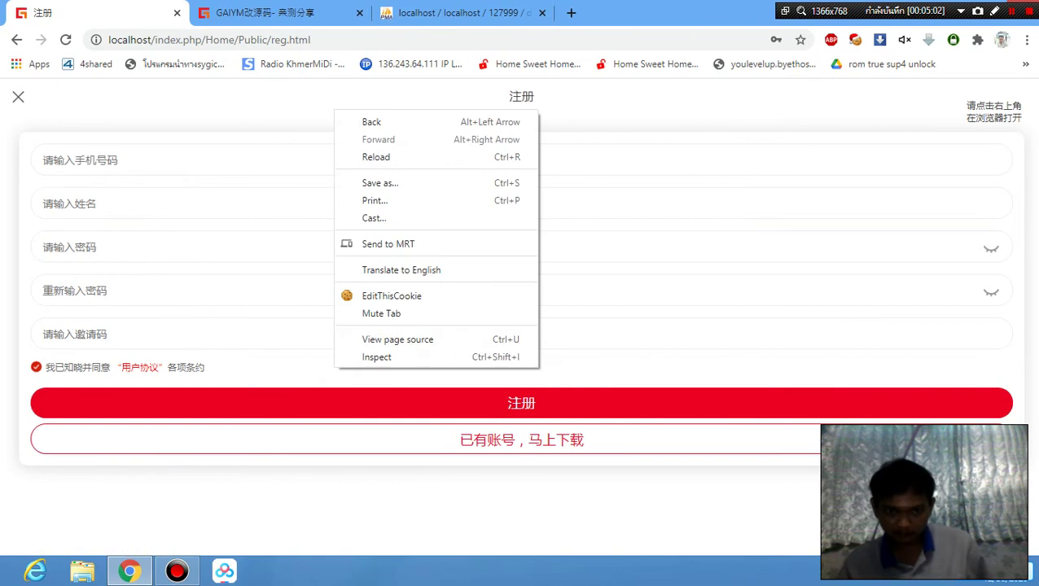
left_click(459, 261)
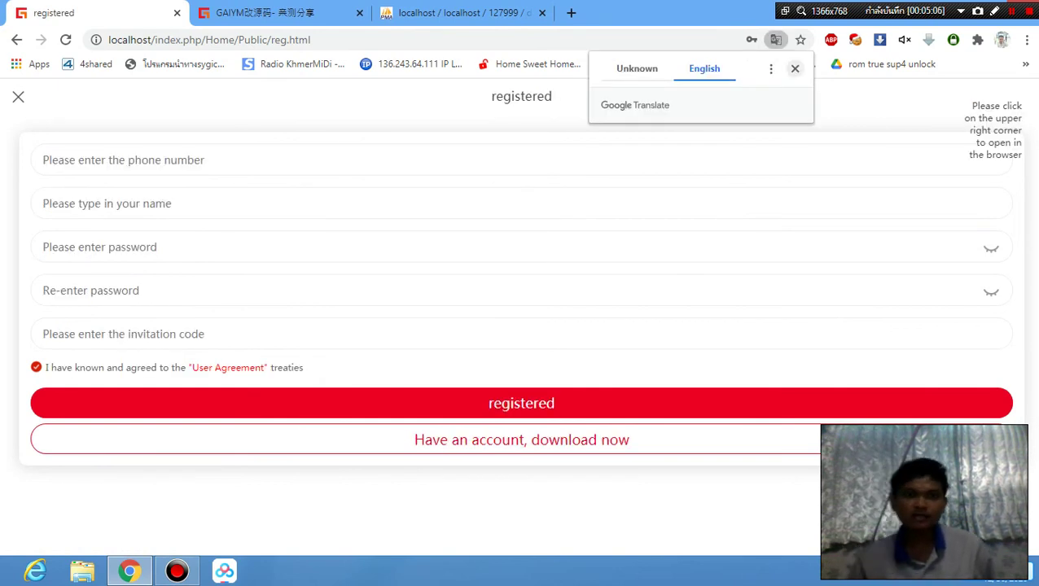
left_click(794, 68)
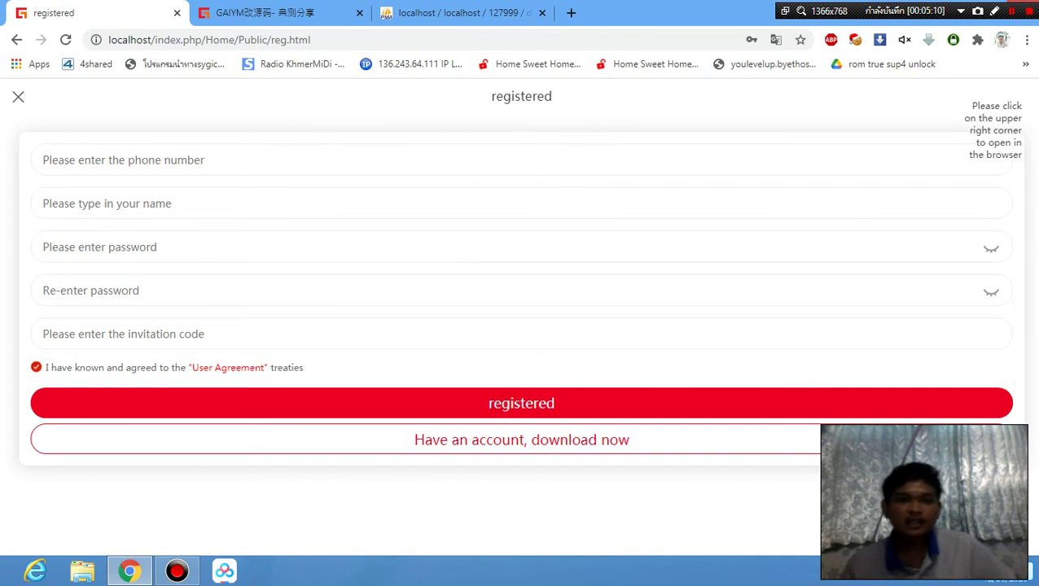
Enter a sample phone number and the member's name in the registration form.
left_click(103, 153)
left_click(259, 155)
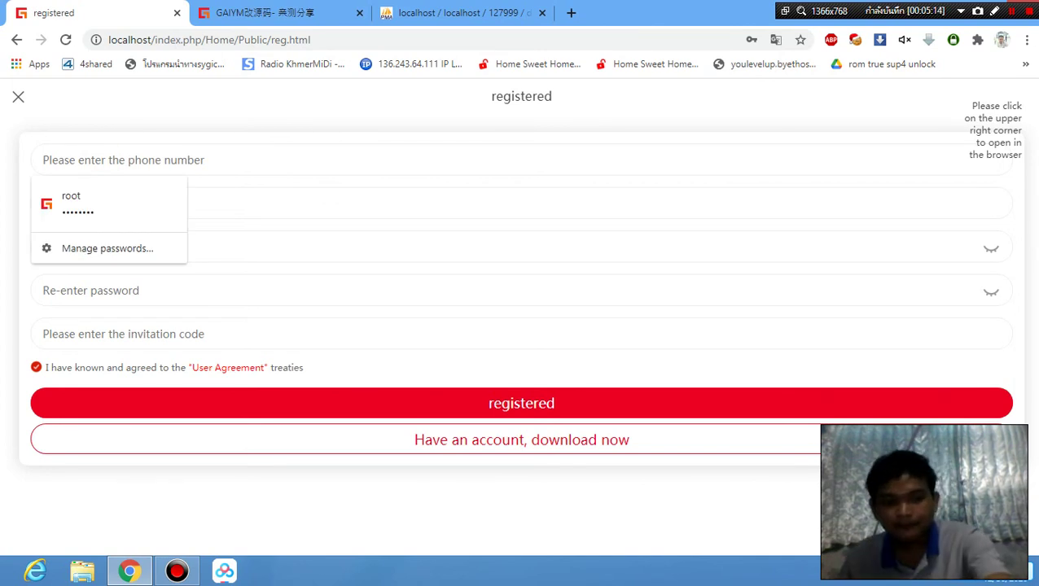
type("1")
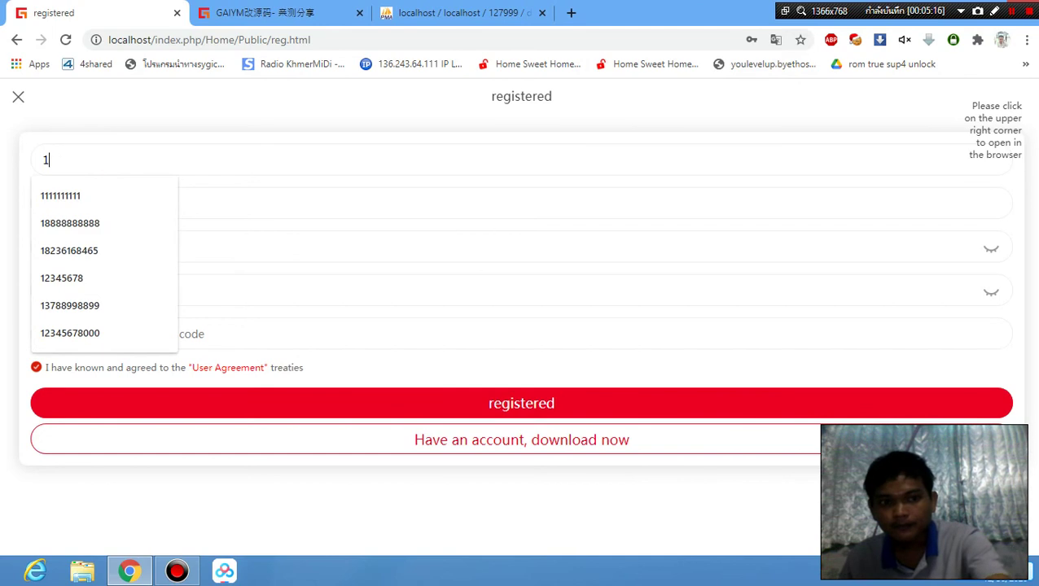
type("2")
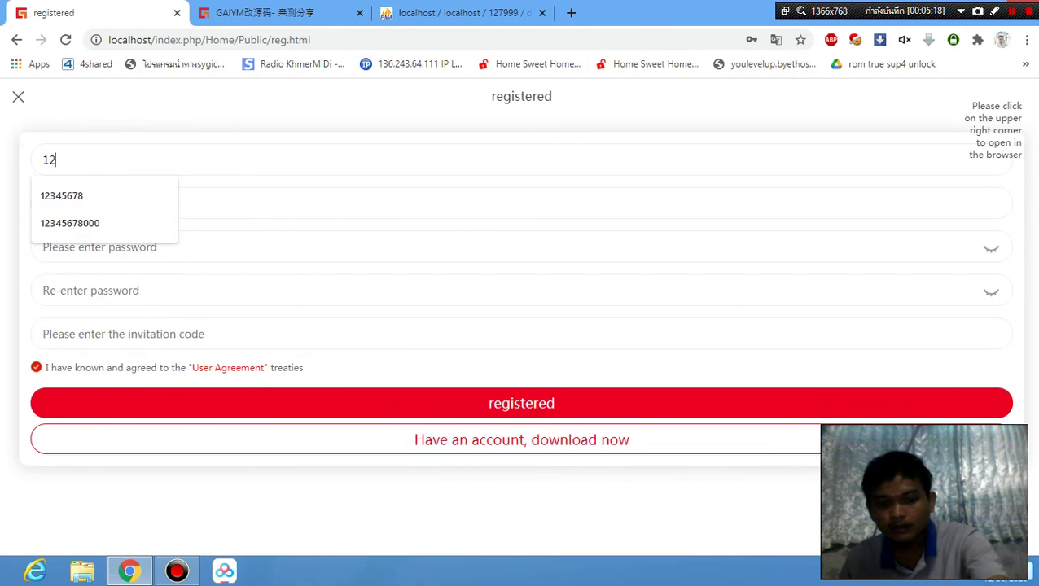
type("34567890")
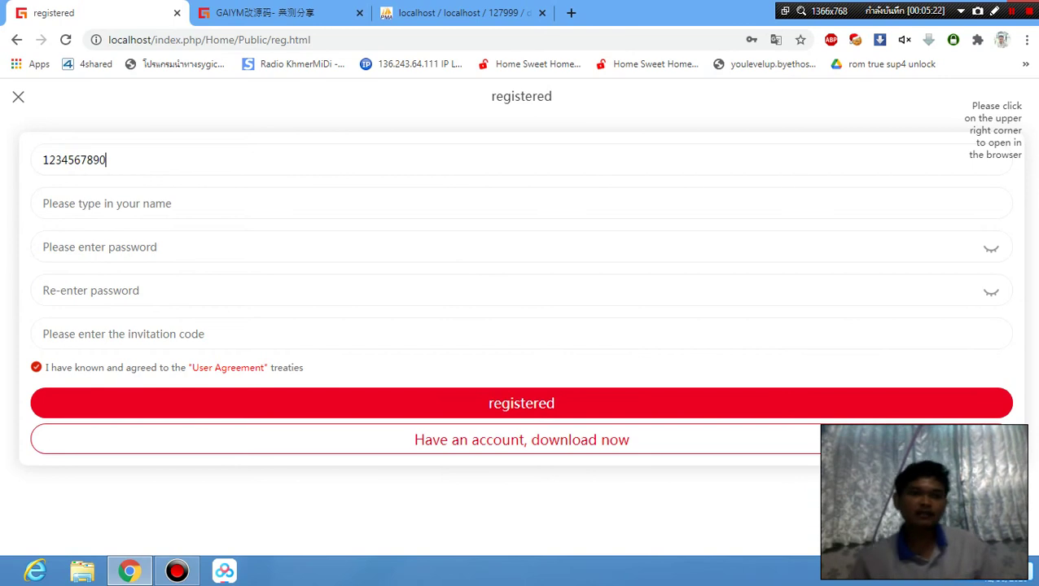
left_click(237, 203)
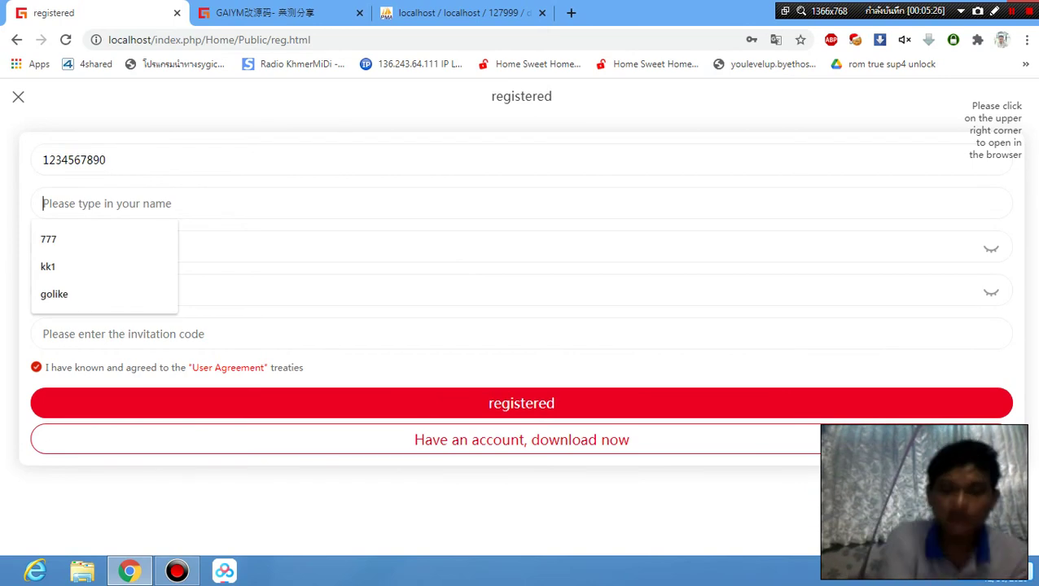
type("k")
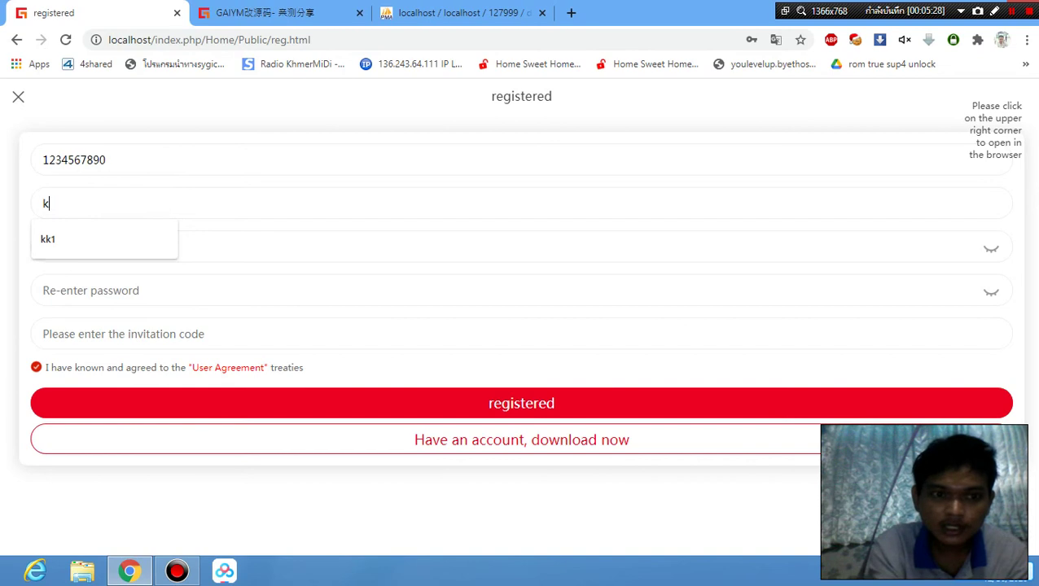
key("BackSpace")
type("dekcomdiy")
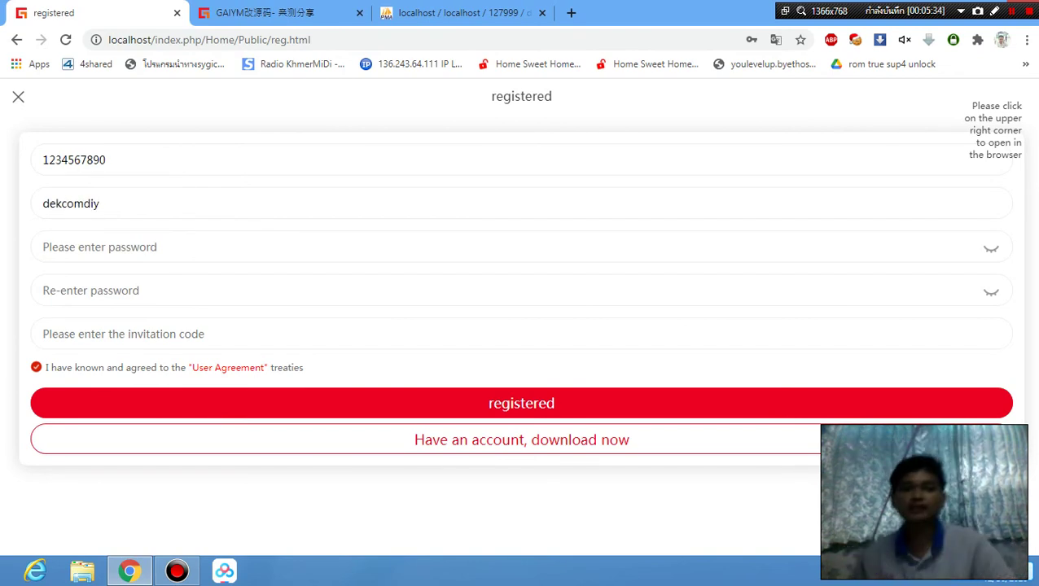
Enter the account password and re-enter the same password to confirm it.
left_click(163, 251)
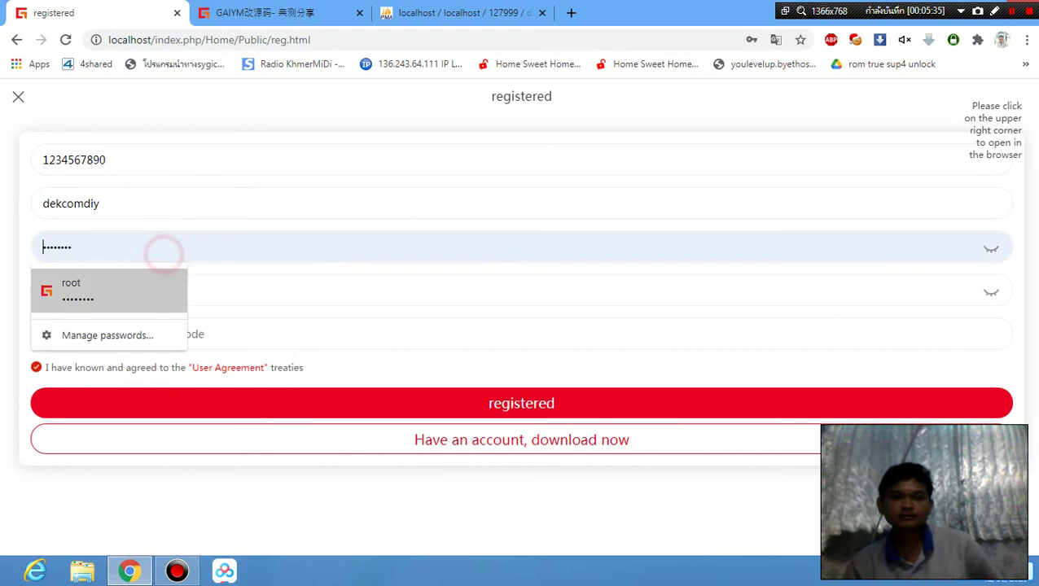
left_click(232, 241)
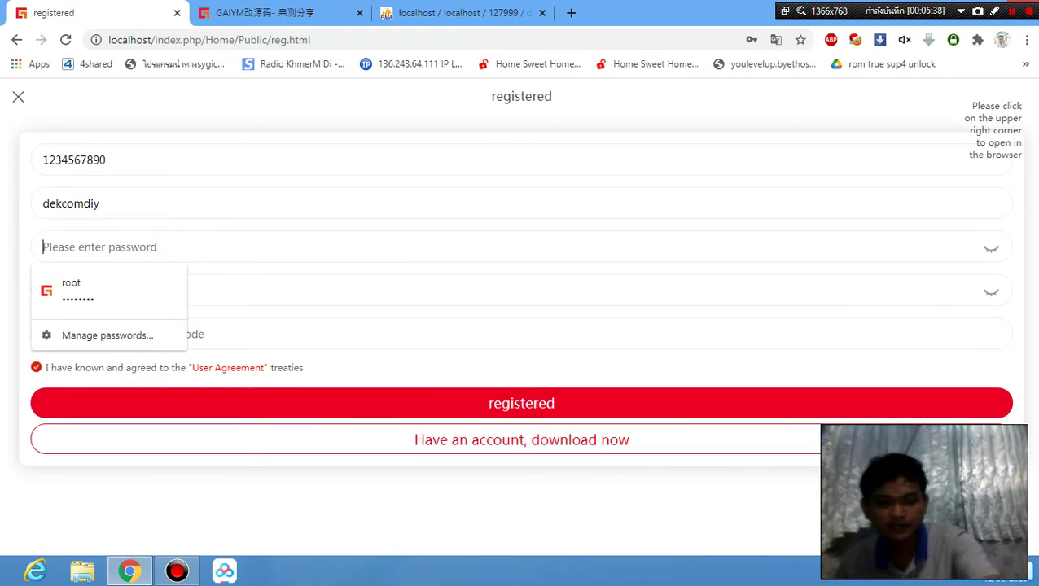
type("12")
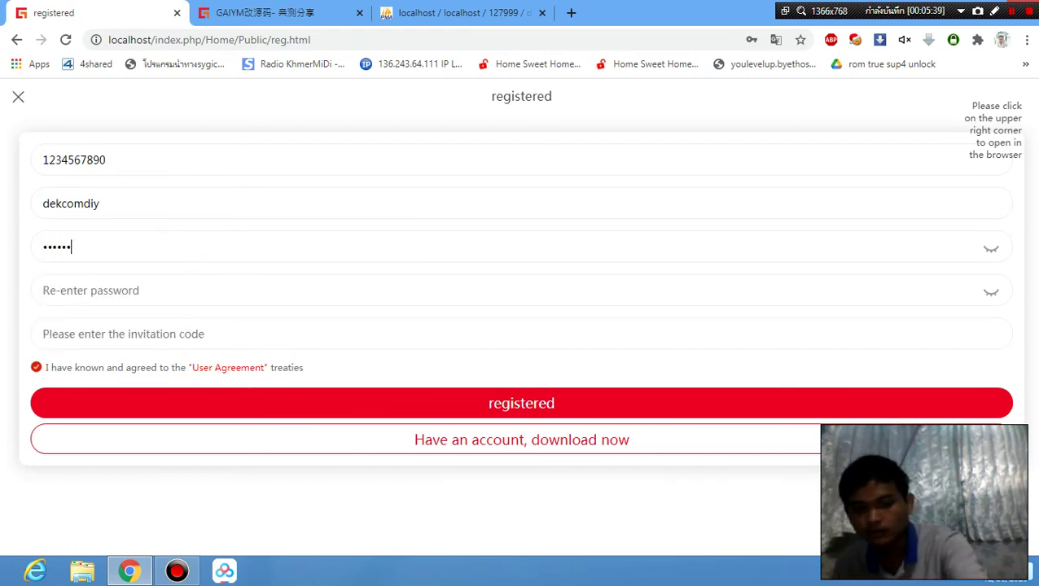
left_click(159, 294)
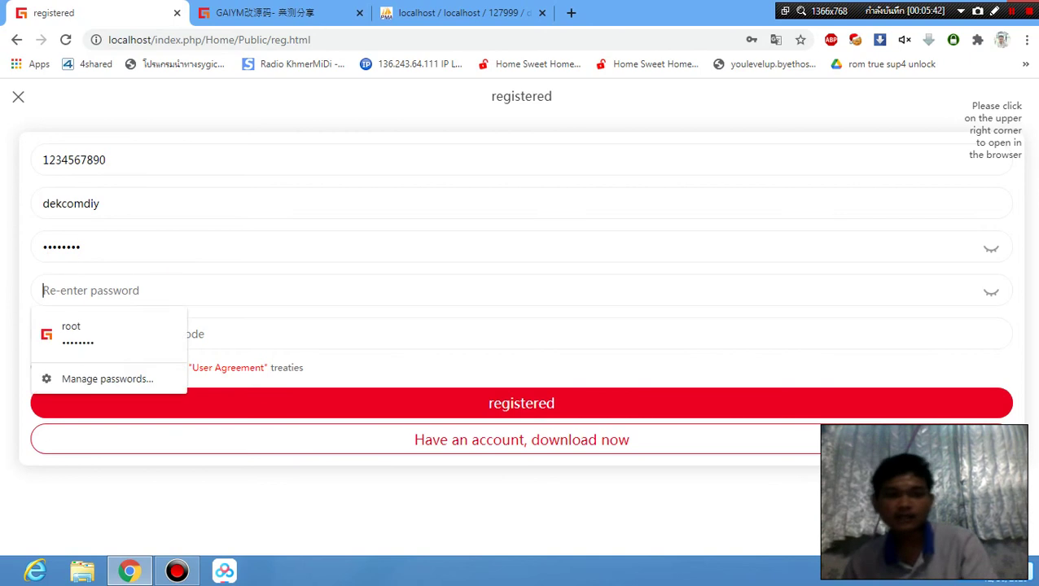
type("12")
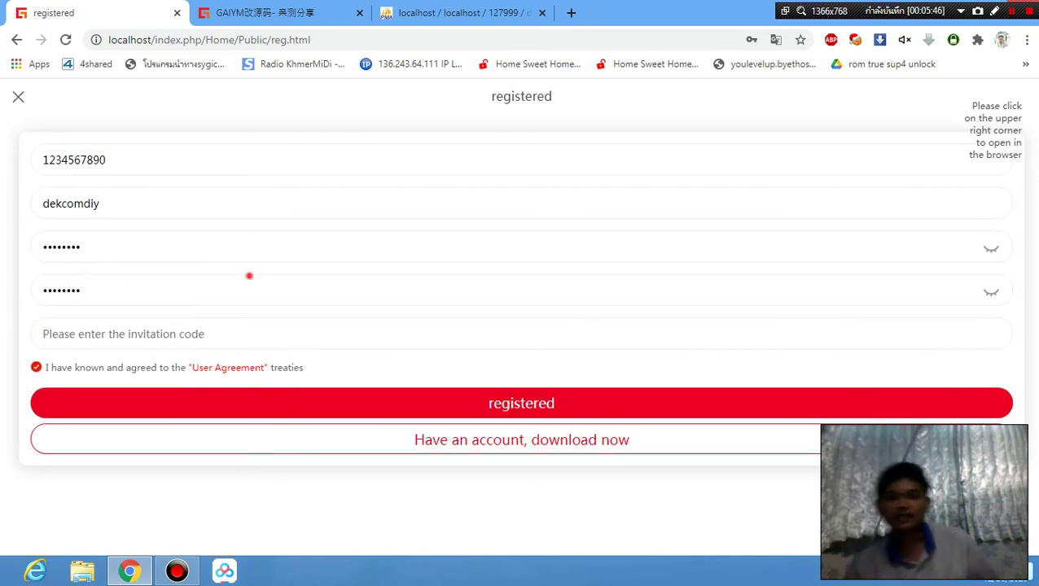
left_click(118, 335)
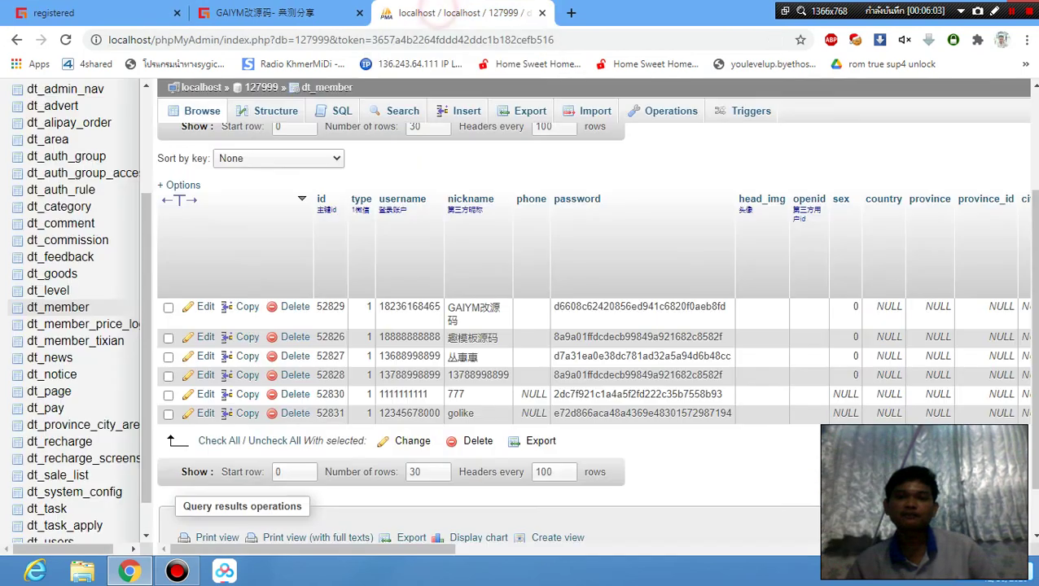
In phpMyAdmin, switch to database 127999 and browse the dt_member table.
left_click(438, 12)
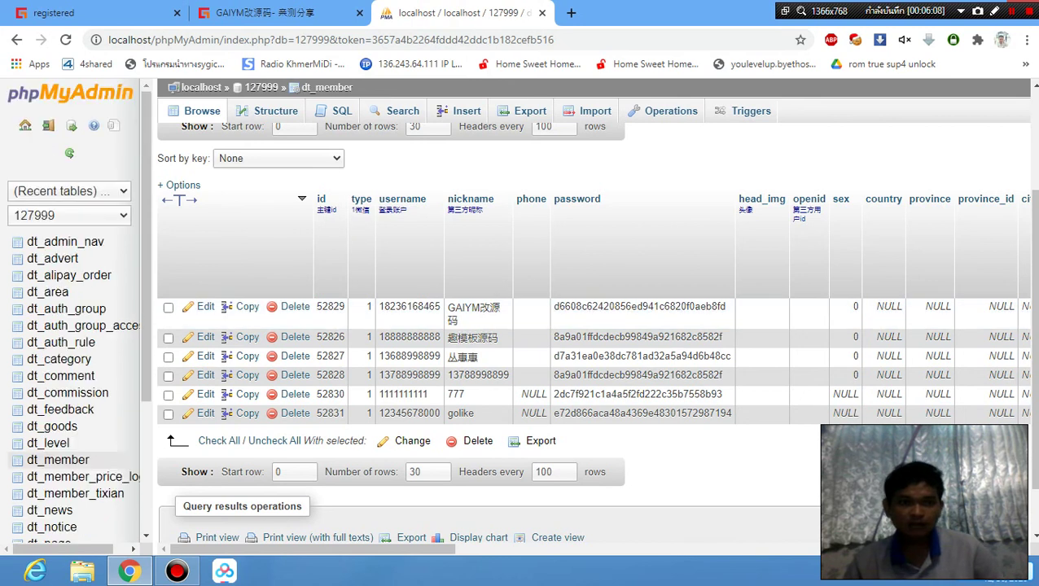
left_click(114, 215)
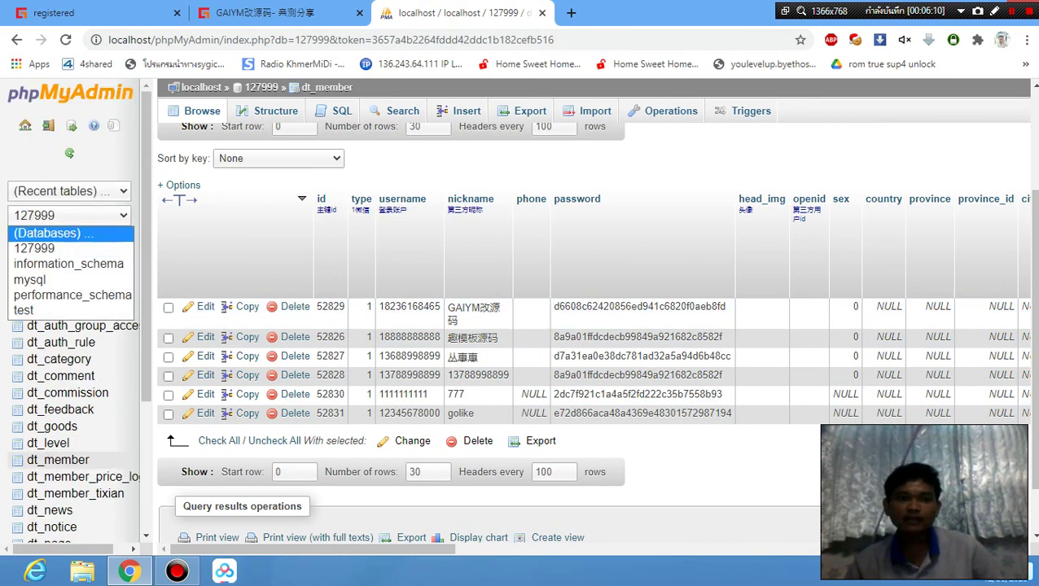
left_click(69, 232)
key("alt+Down")
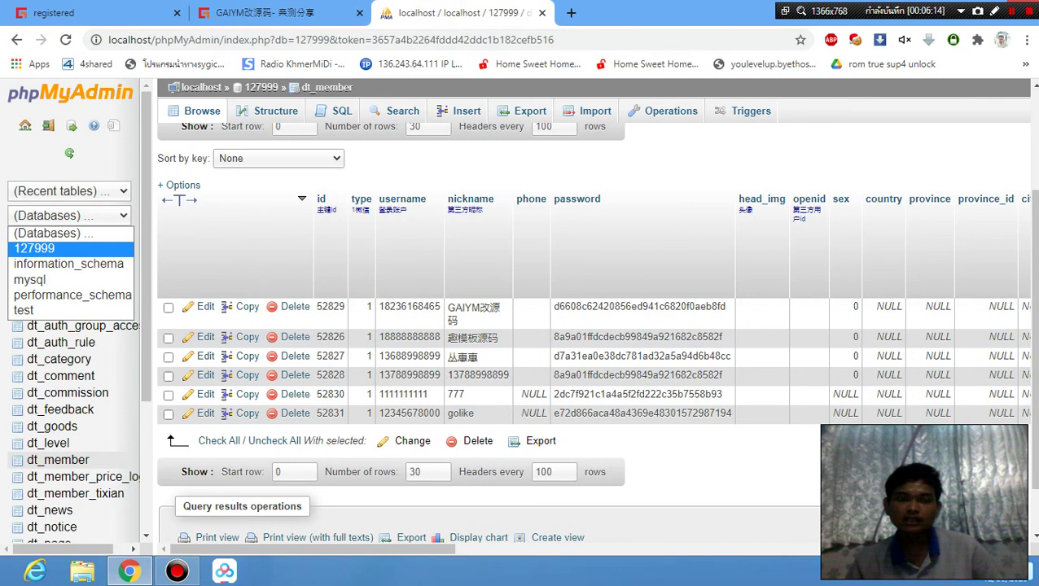
key("Return")
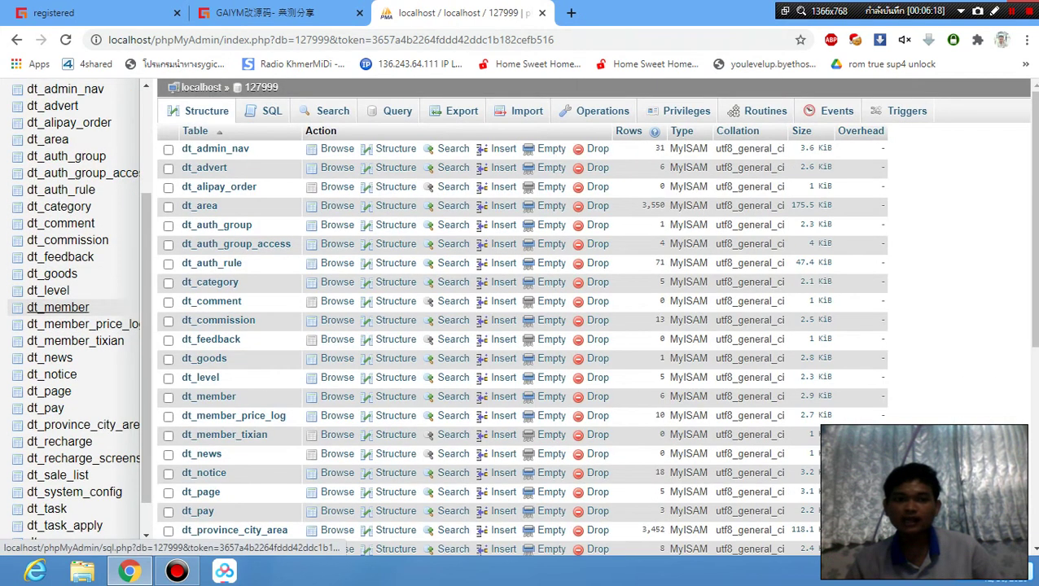
left_click(56, 308)
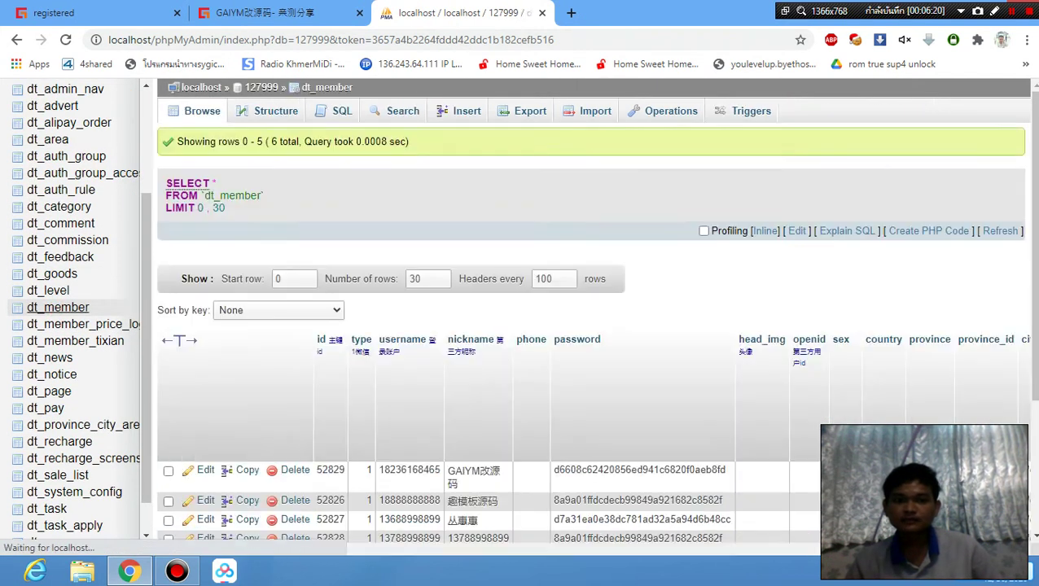
scroll(488, 313, "down", 3)
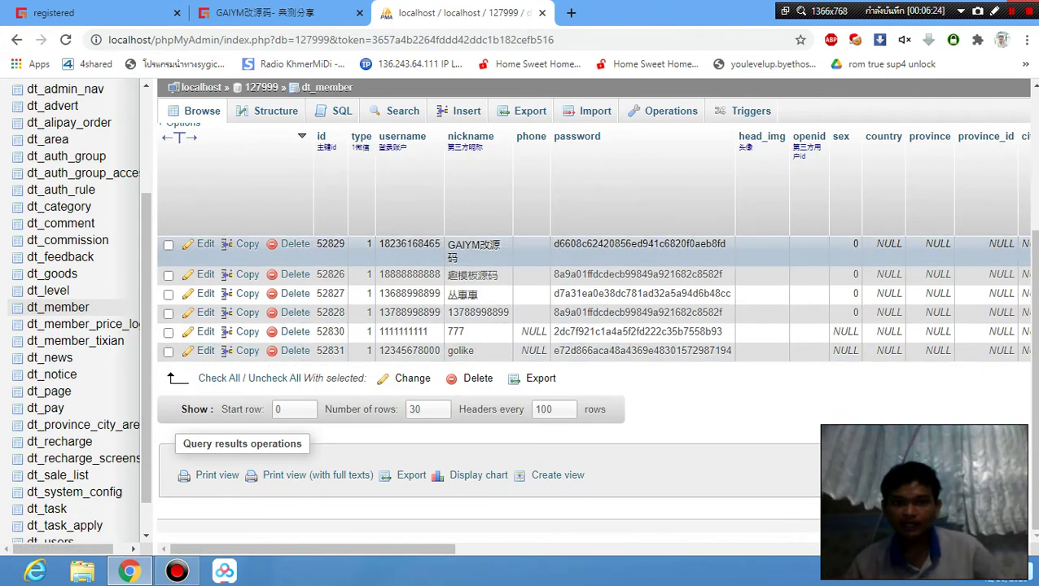
Note the first member's id 52829 from the member id cells, then return to the admin dashboard.
left_click_drag(320, 243, 346, 243)
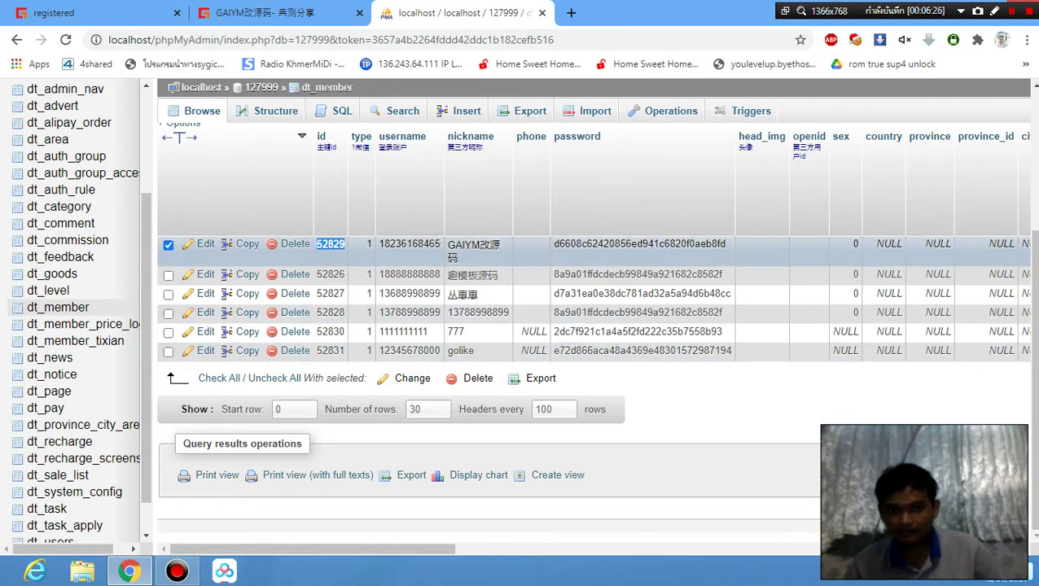
left_click(167, 244)
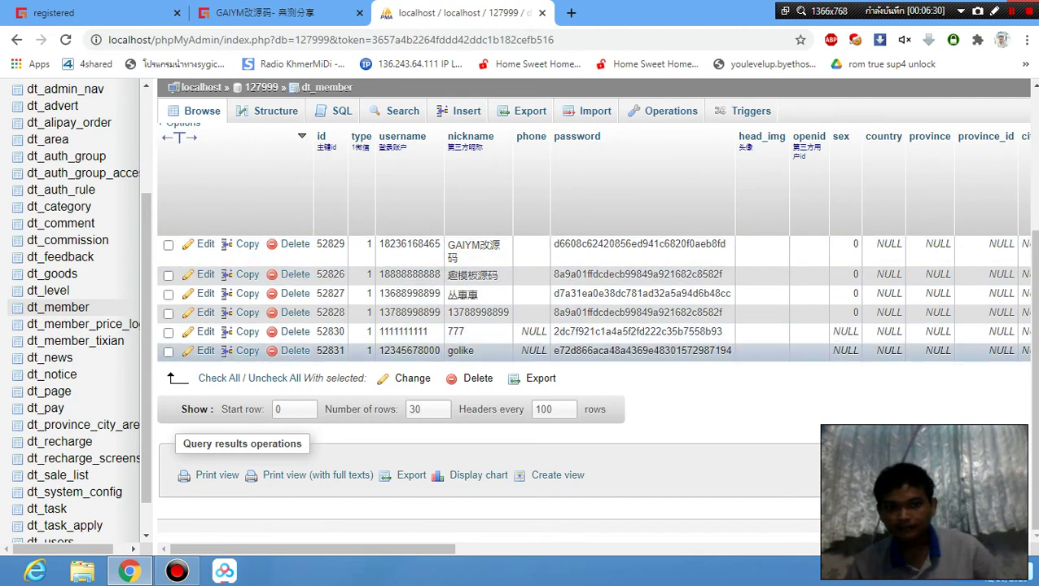
double_click(330, 244)
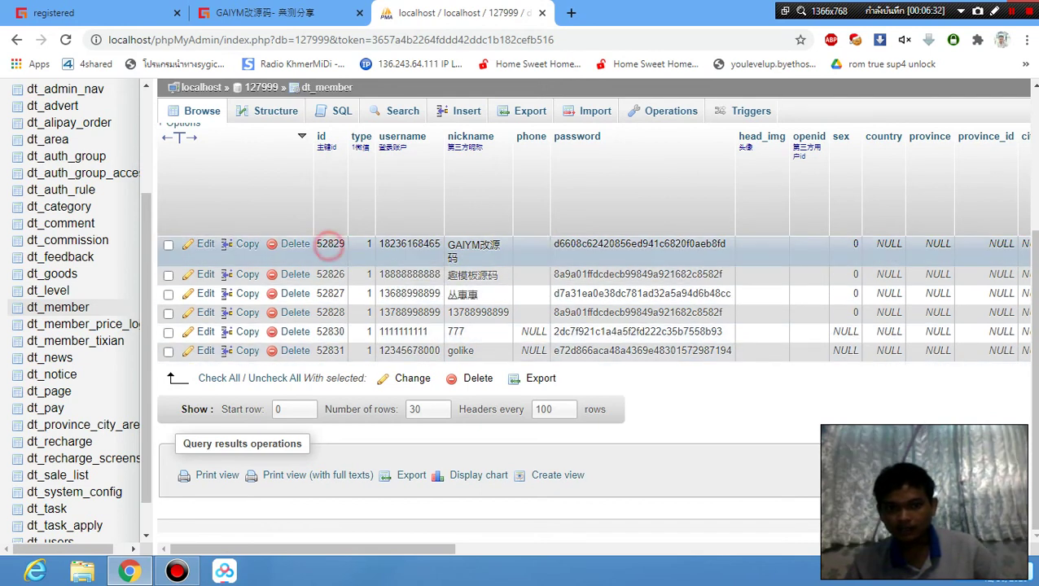
left_click(329, 276)
double_click(334, 298)
left_click(331, 313)
double_click(331, 331)
left_click(330, 350)
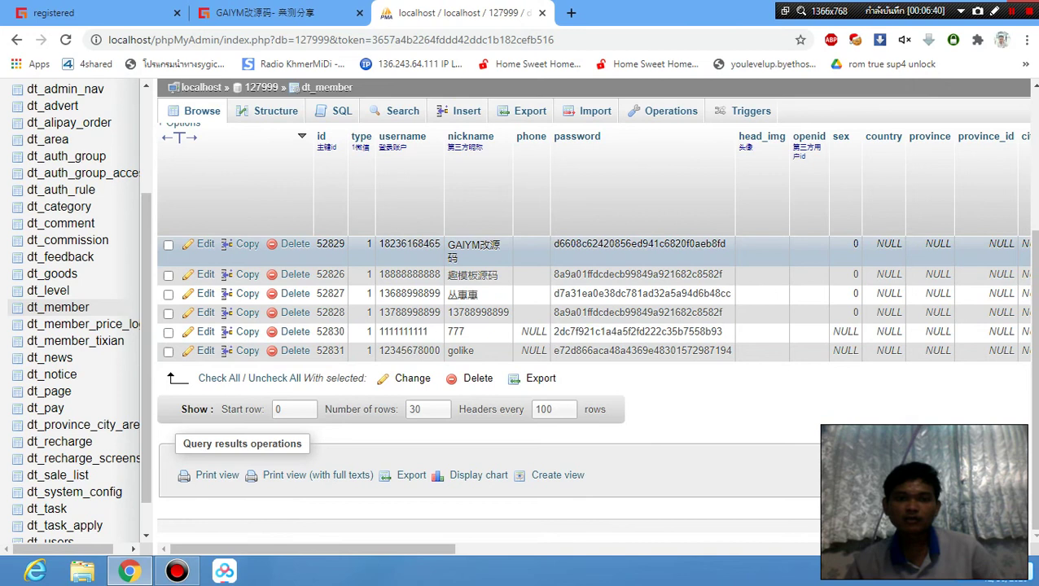
left_click(268, 10)
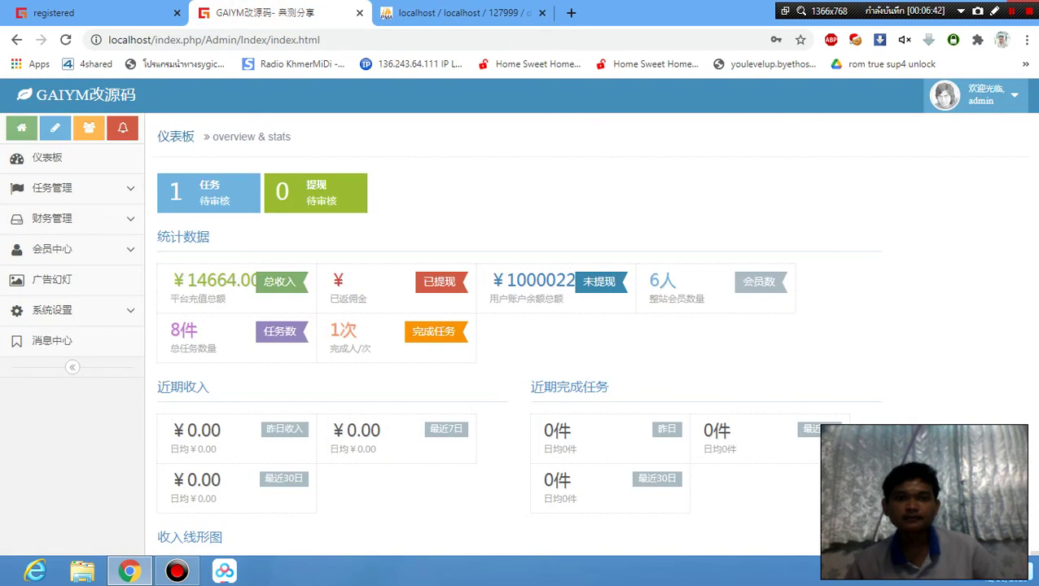
left_click(49, 12)
left_click(49, 334)
type("52")
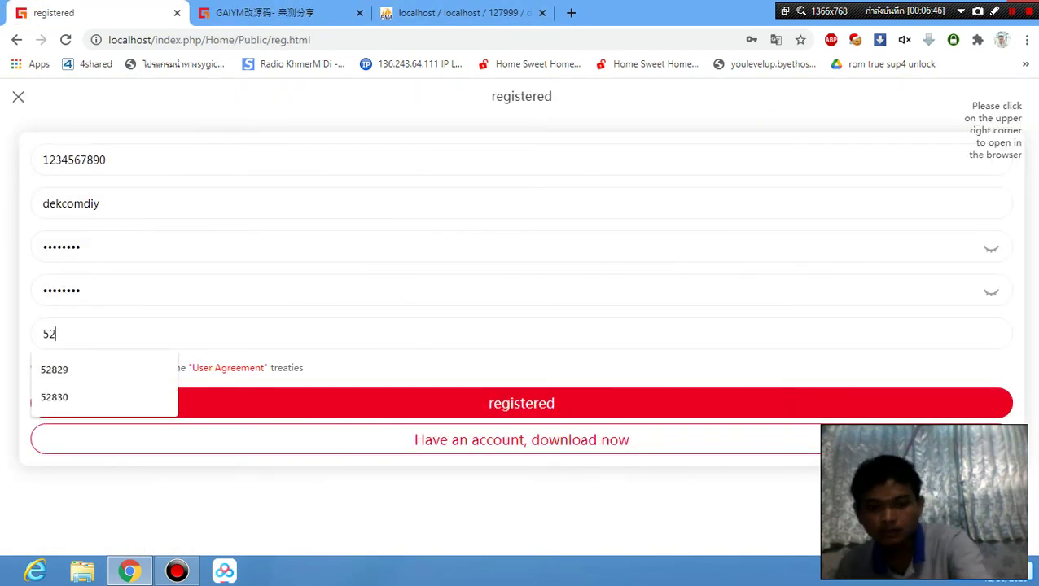
type("829")
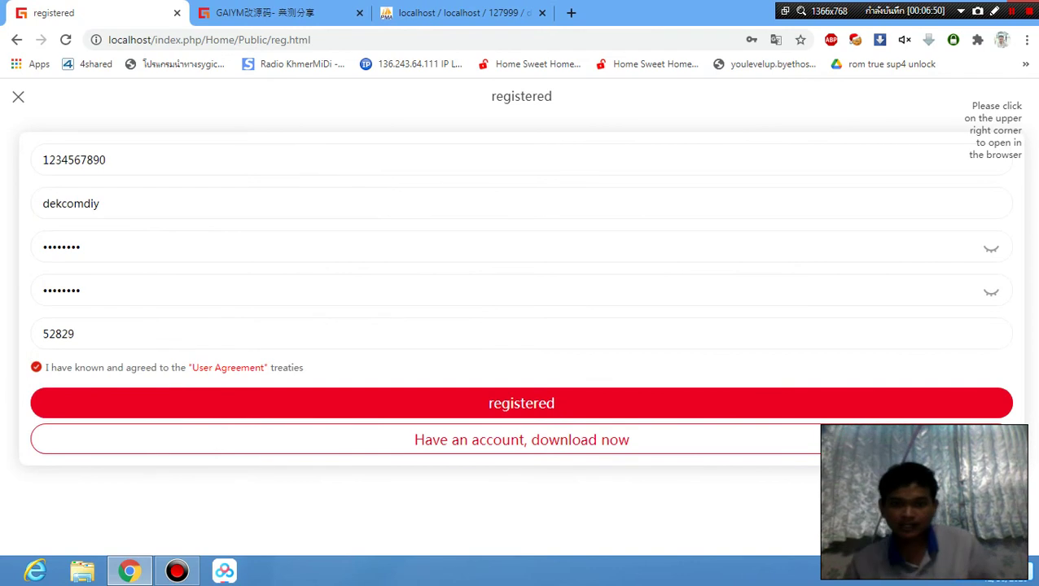
key("Return")
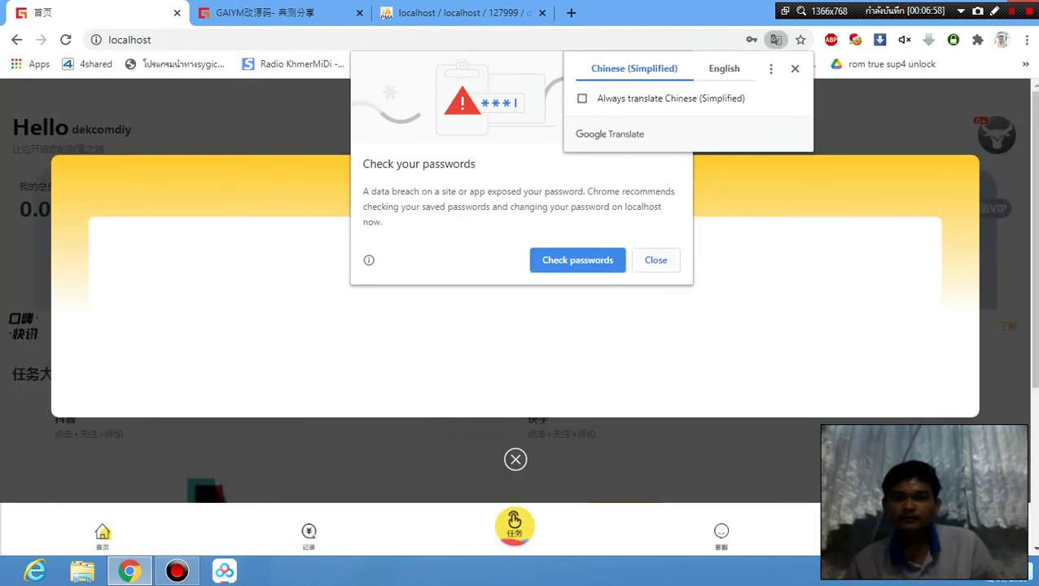
Dismiss the password breach warning and the announcement popup on dekcomdiy's 0.00-balance home page.
left_click(655, 261)
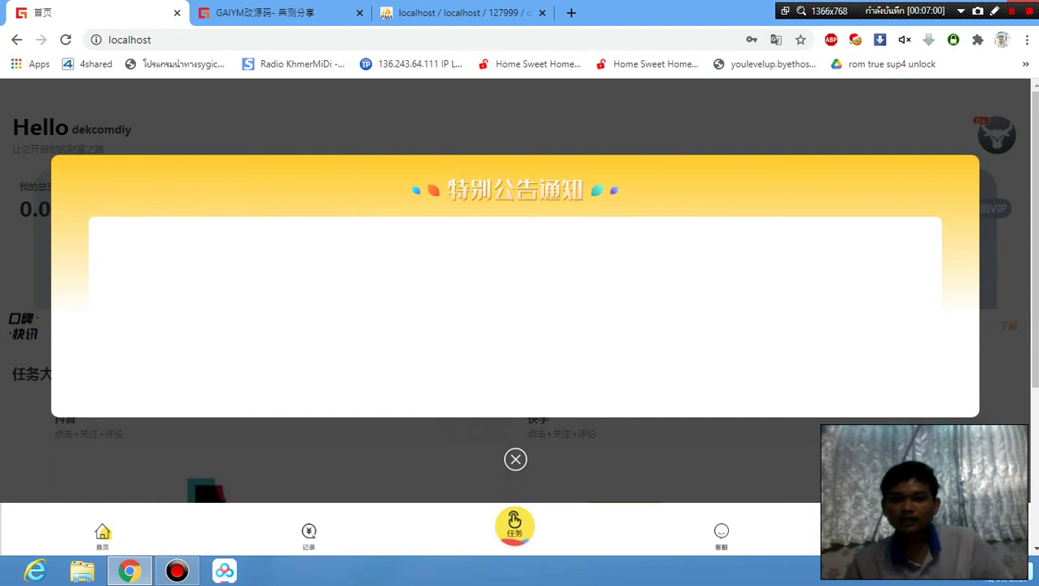
left_click(515, 459)
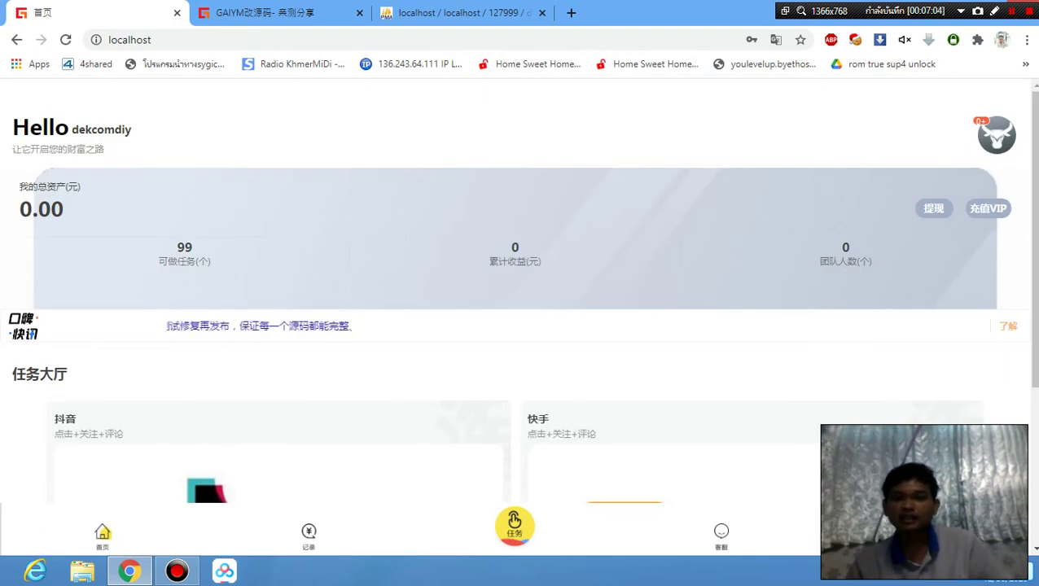
scroll(520, 317, "down", 3)
scroll(519, 317, "up", 3)
right_click(723, 122)
Open Chrome developer tools to preview the home page at phone size.
left_click(804, 374)
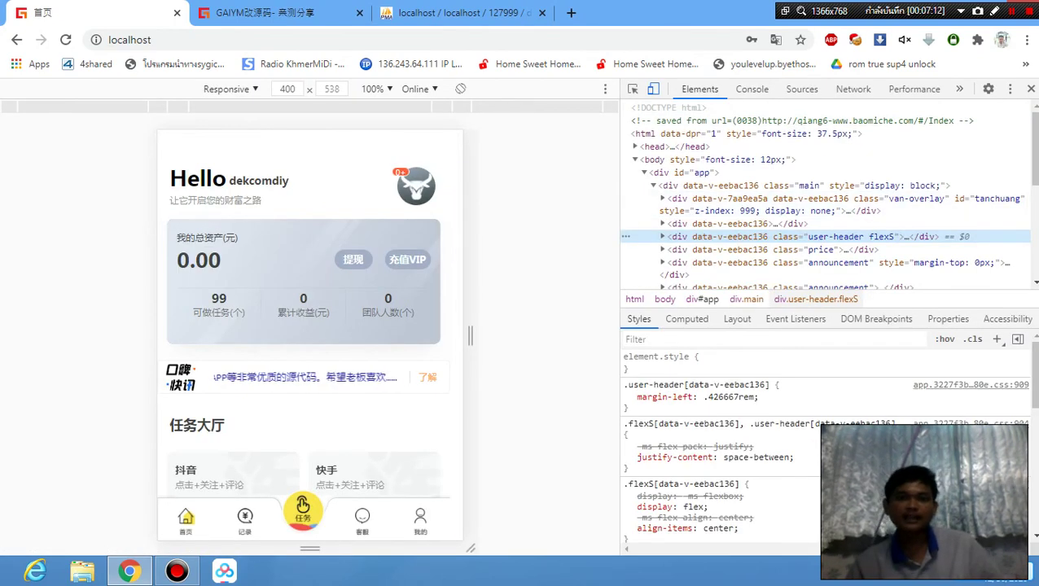
scroll(309, 326, "down", 3)
scroll(309, 325, "up", 3)
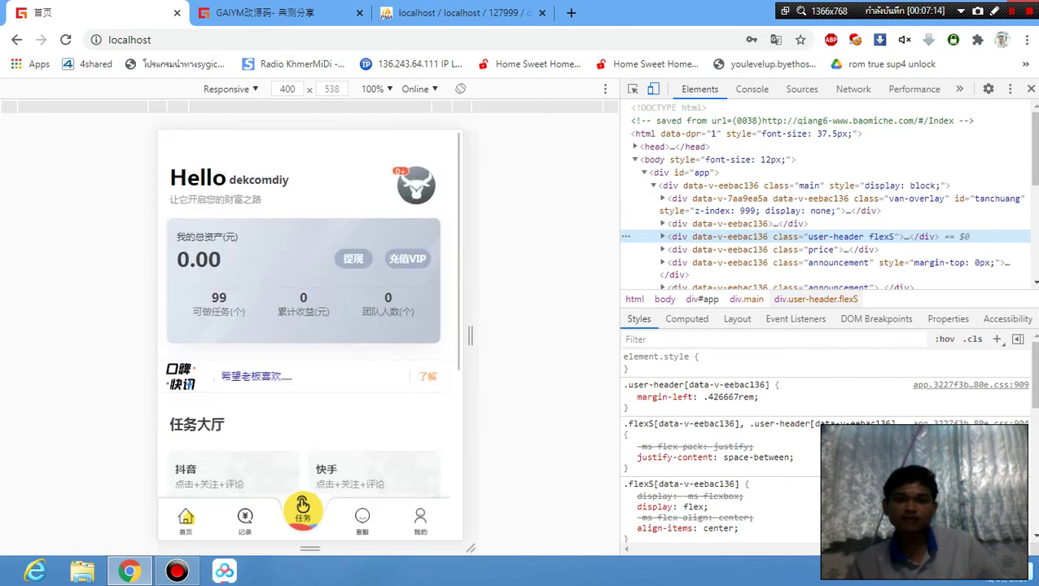
scroll(309, 325, "down", 3)
scroll(309, 325, "up", 3)
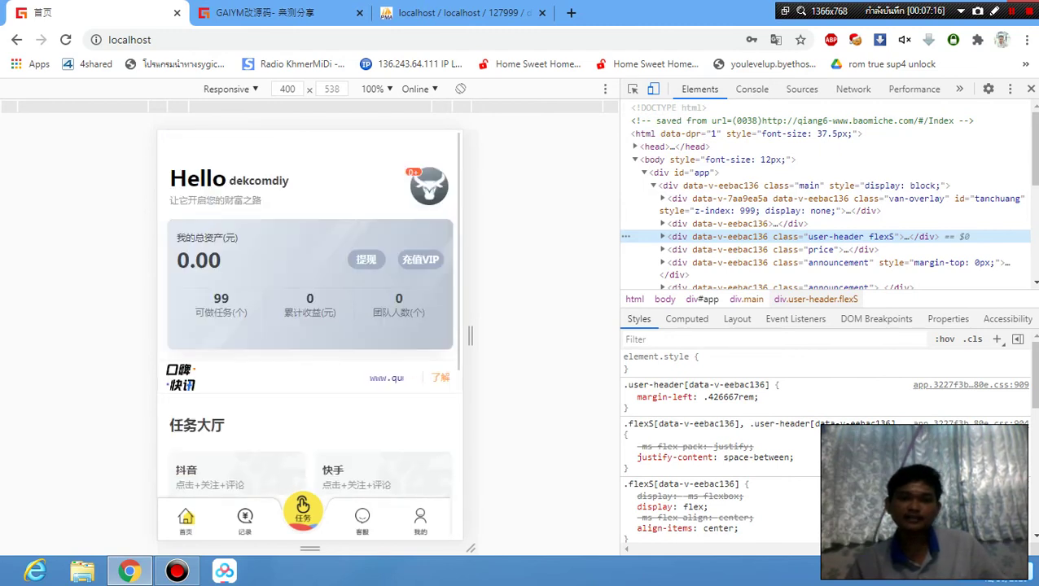
scroll(310, 326, "down", 2)
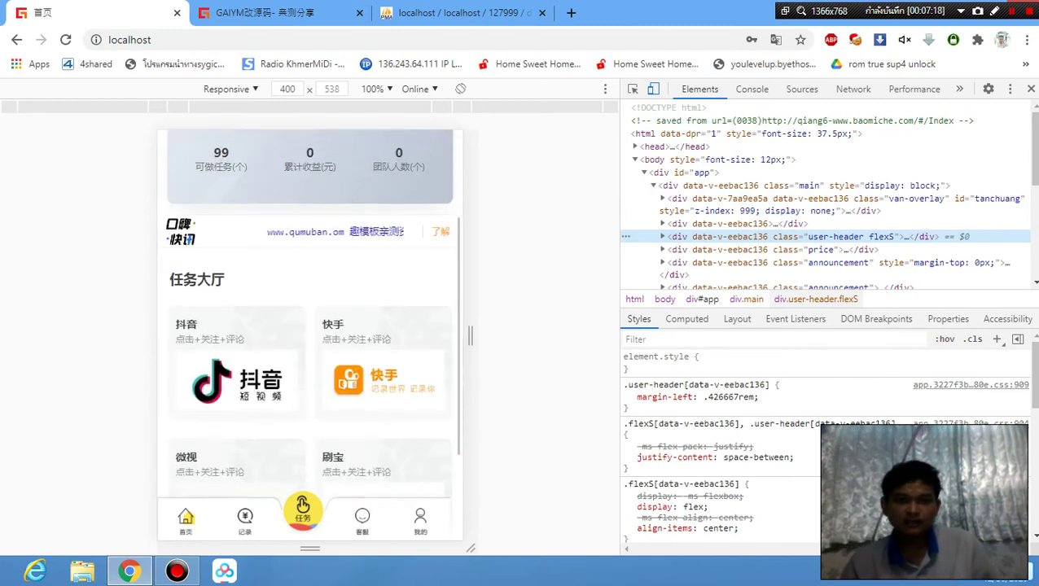
scroll(309, 326, "up", 2)
scroll(309, 326, "down", 3)
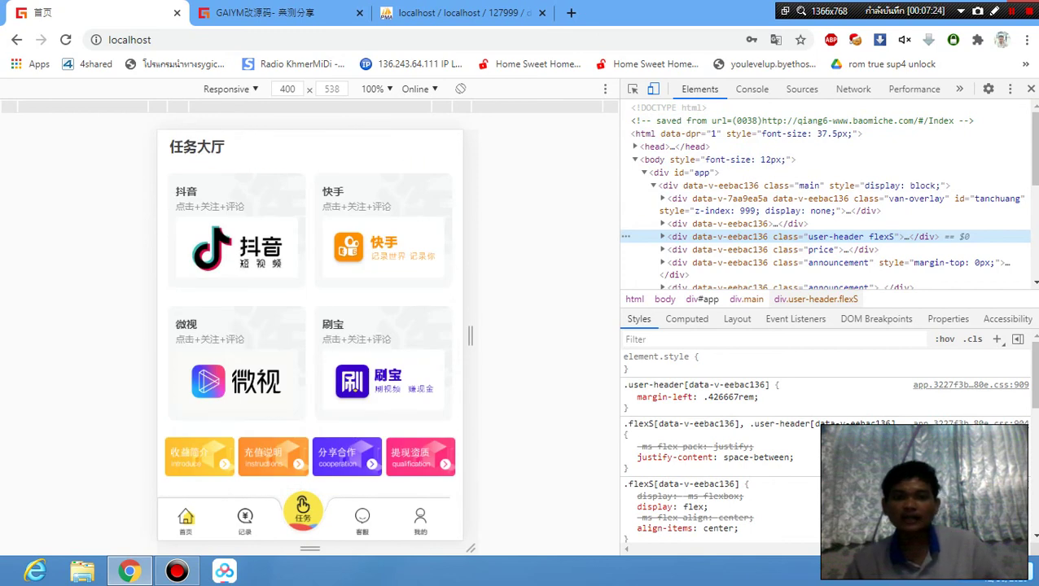
scroll(309, 326, "up", 3)
Reload the home page, close the announcement, and go to the 接单记录 task records page.
left_click(187, 517)
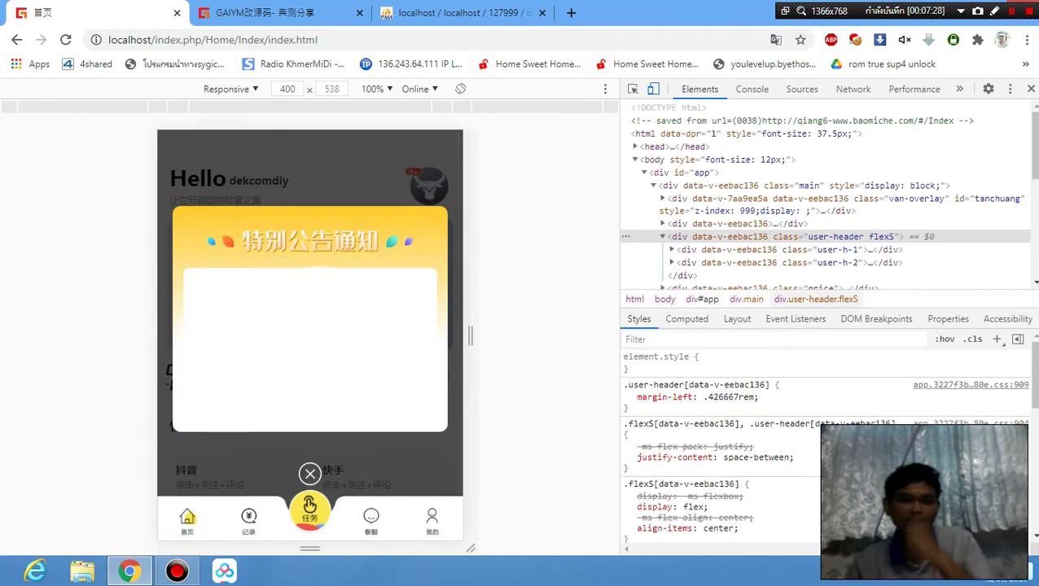
scroll(310, 326, "down", 3)
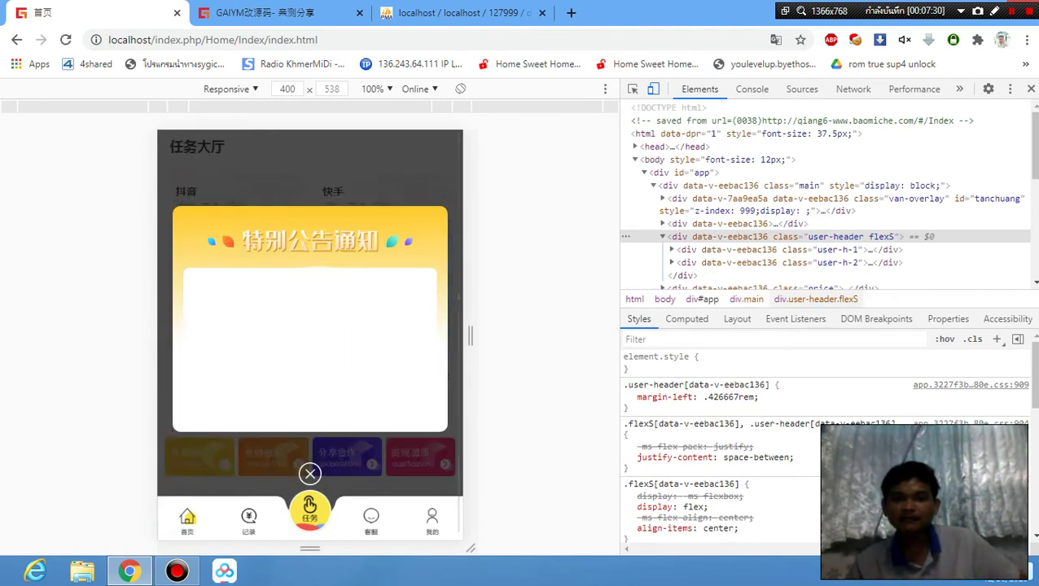
scroll(310, 326, "up", 3)
scroll(310, 325, "down", 3)
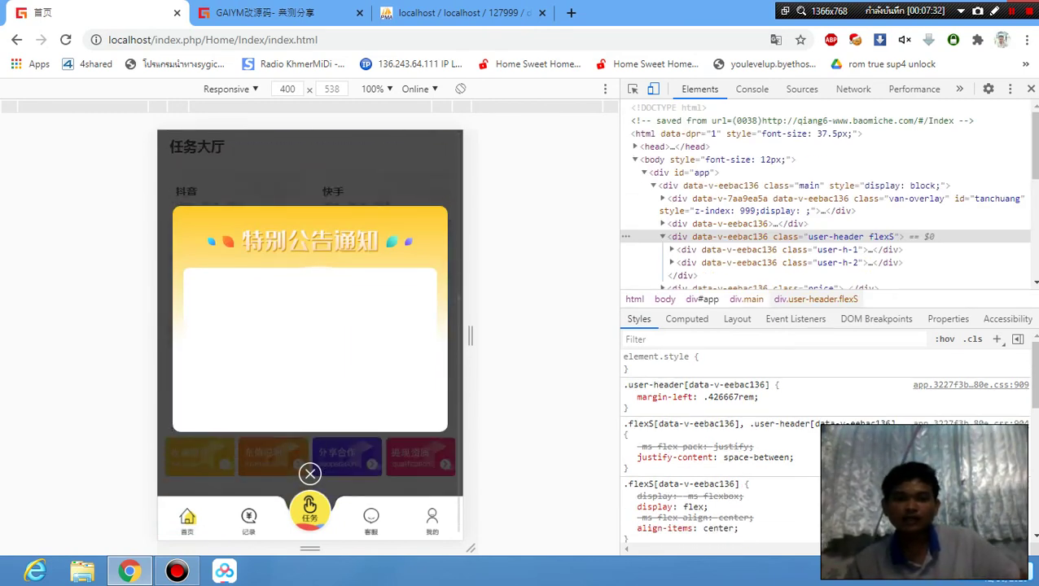
left_click(309, 474)
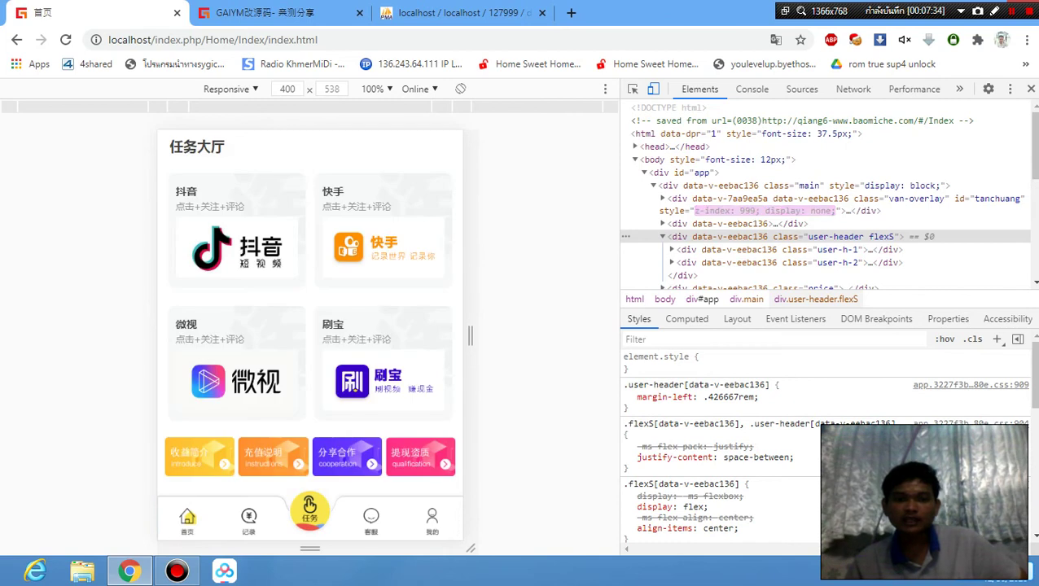
scroll(309, 318, "up", 4)
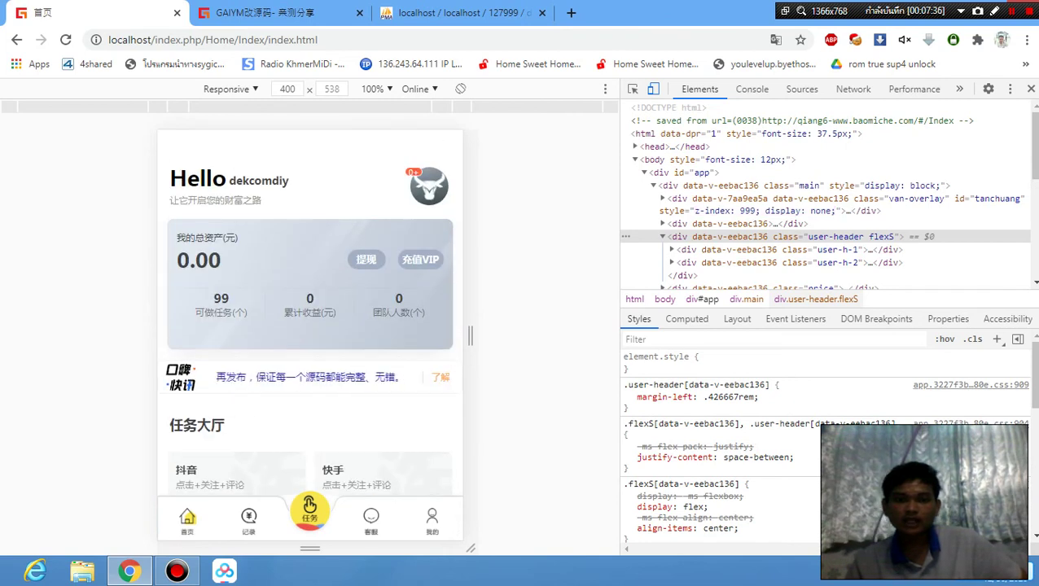
left_click(248, 521)
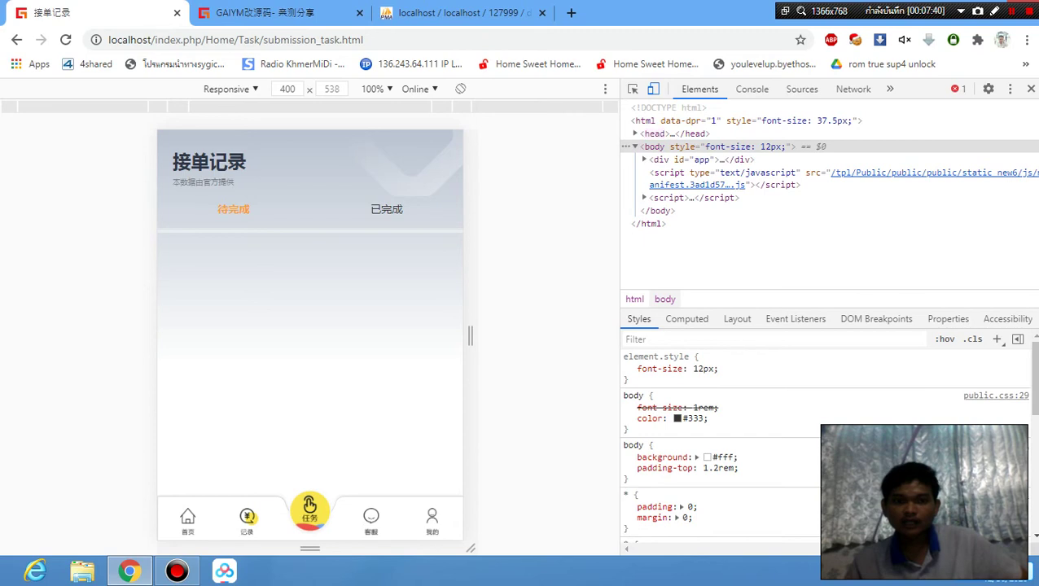
Open the task list filtered to 抖音 tasks and scroll through it.
left_click(309, 509)
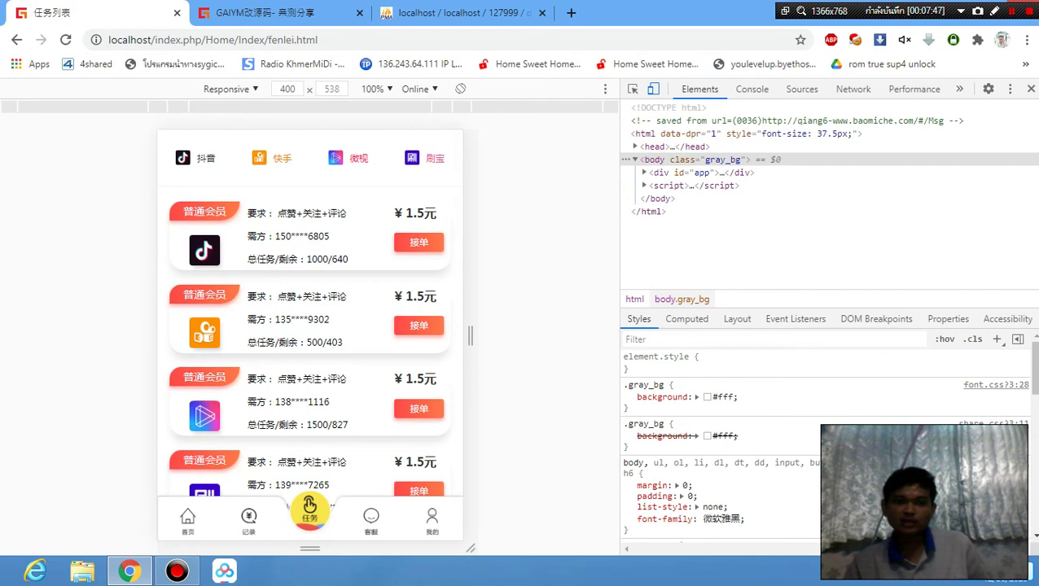
left_click(193, 158)
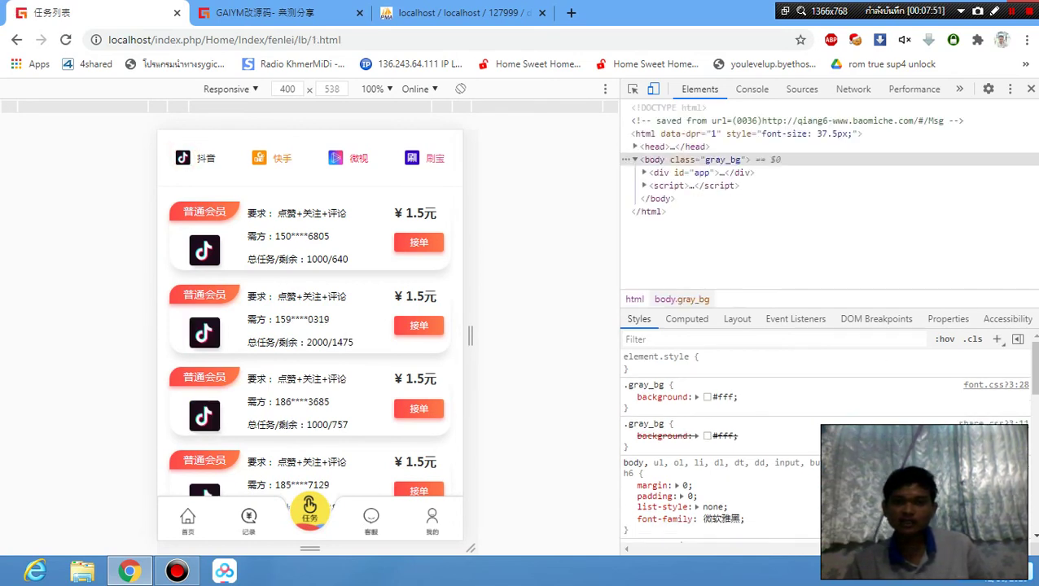
scroll(309, 326, "down", 3)
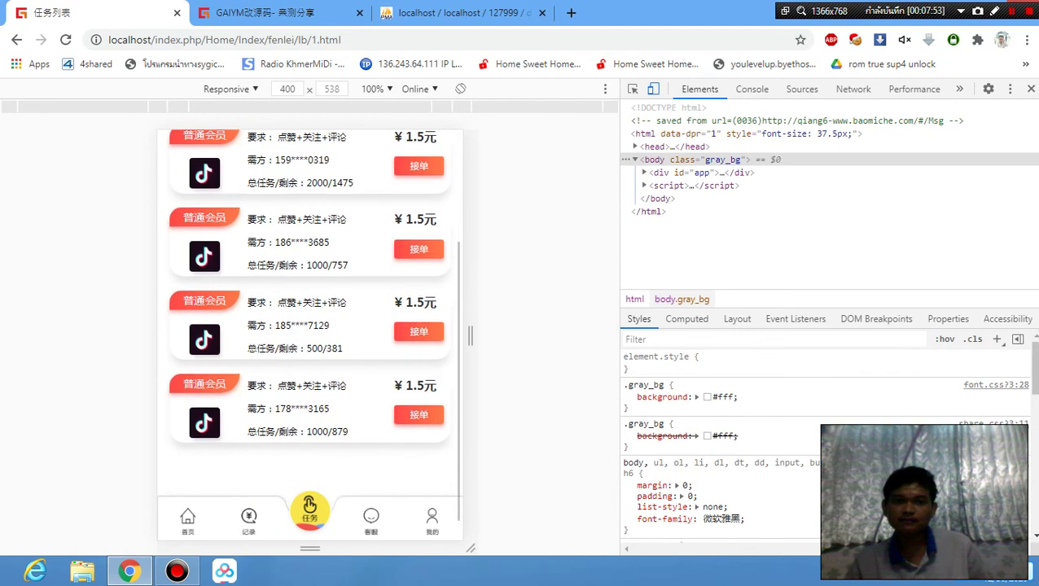
scroll(310, 325, "up", 3)
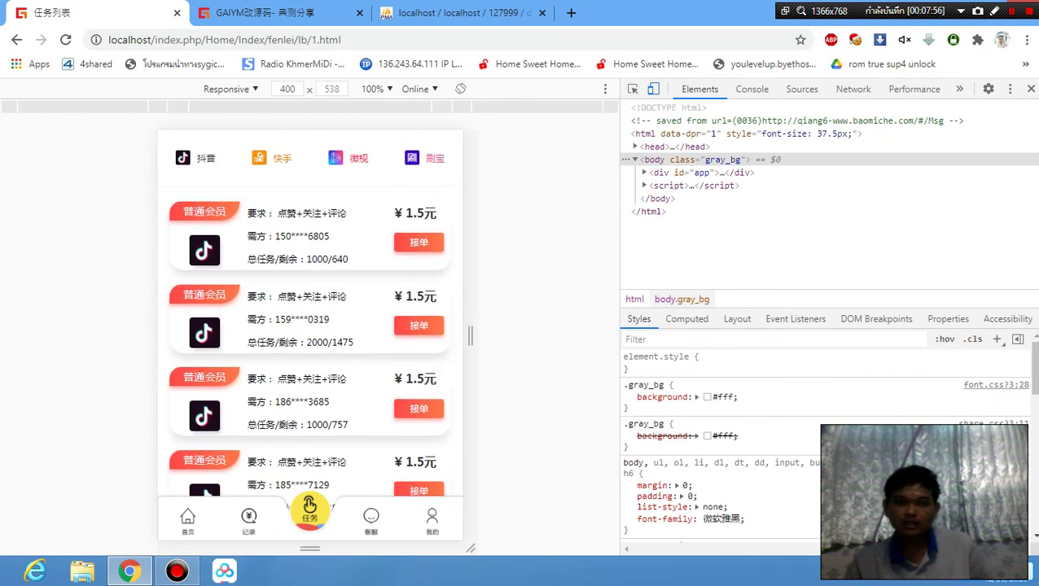
Check the 快手, 微视 and 刷宝 task lists, then return to the 抖音 list.
left_click(269, 158)
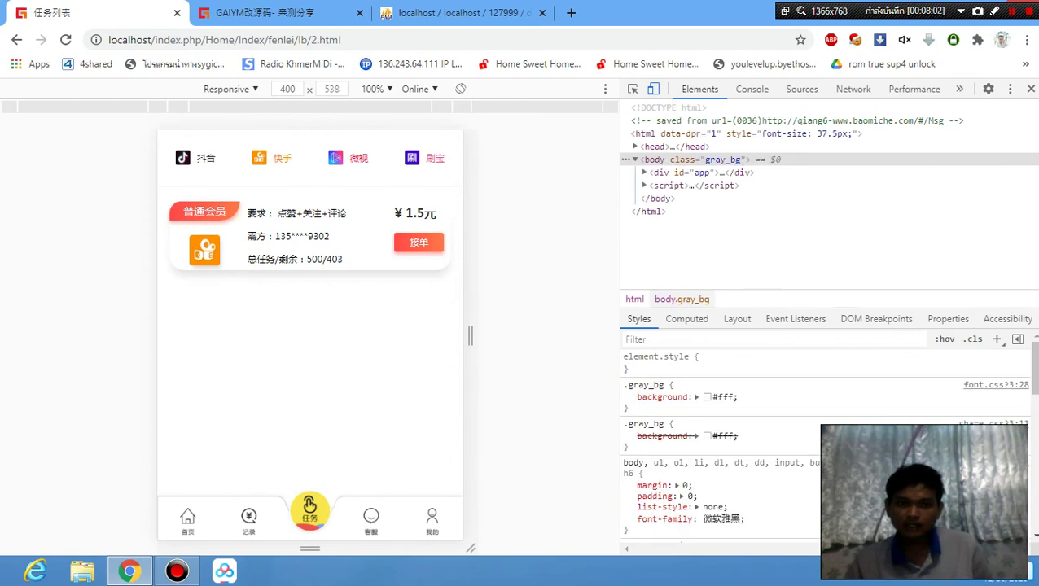
left_click(337, 158)
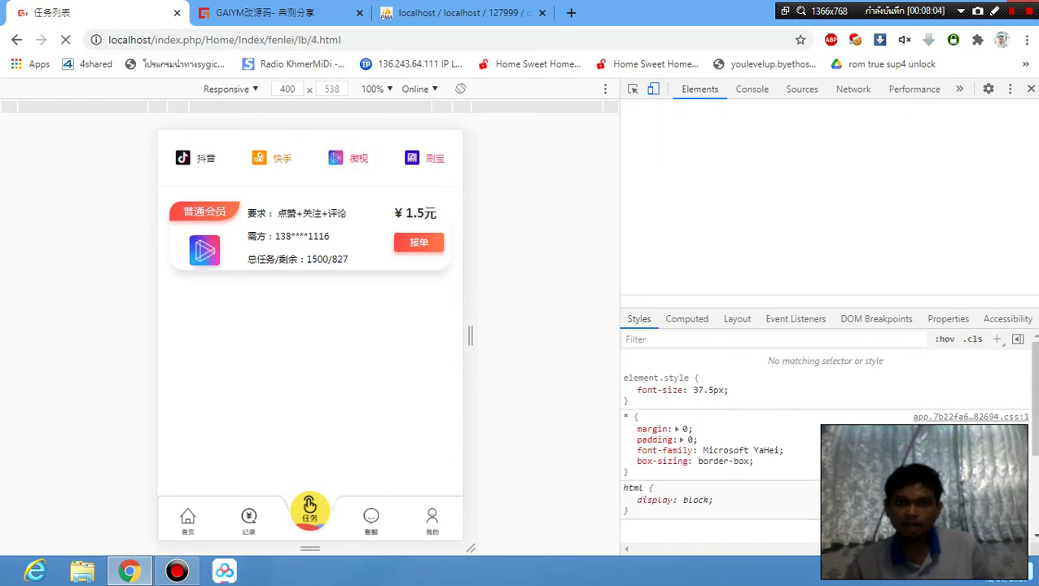
left_click(411, 159)
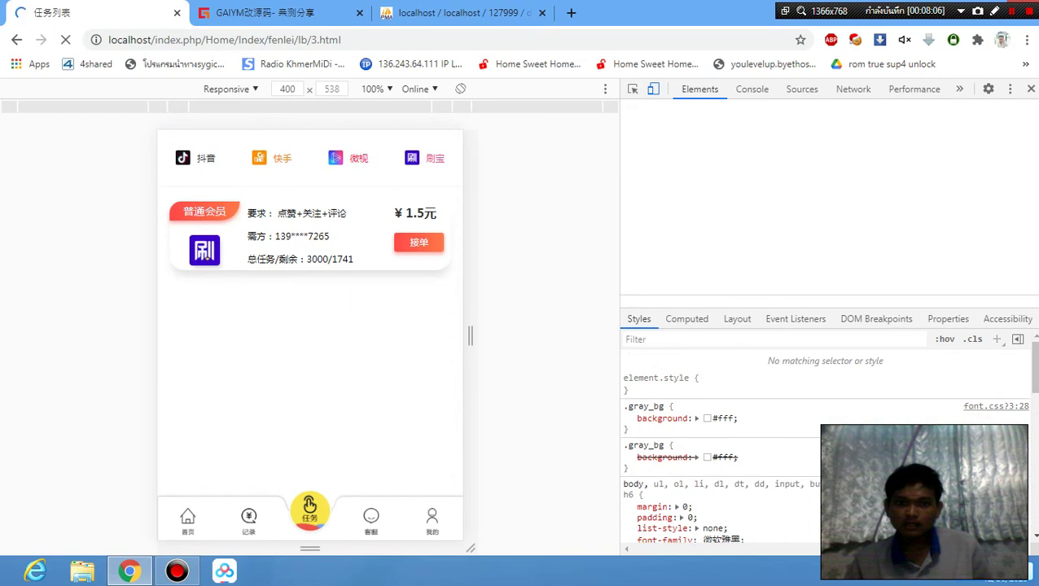
left_click(196, 159)
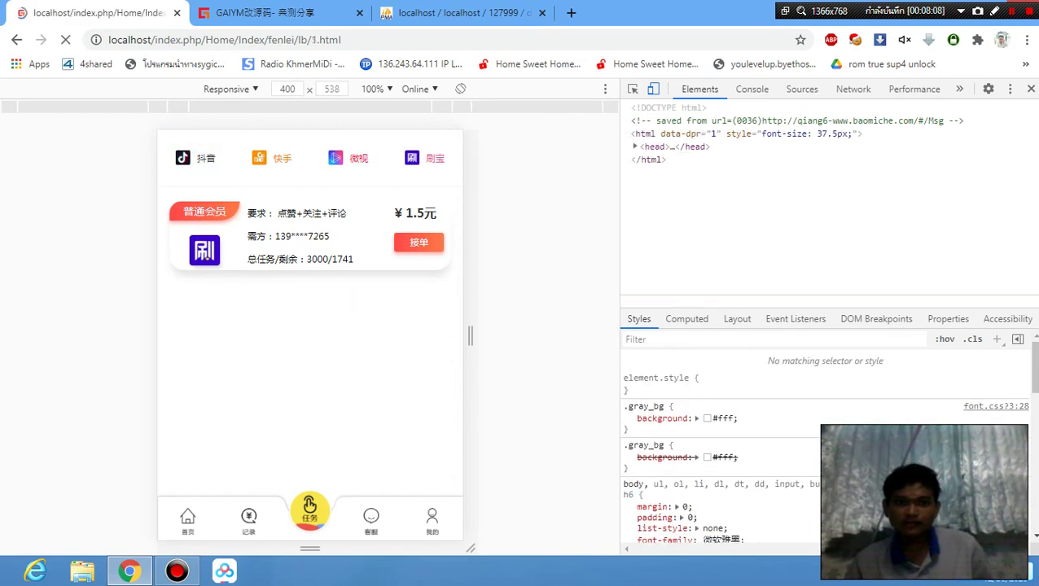
scroll(310, 326, "down", 2)
scroll(310, 326, "up", 3)
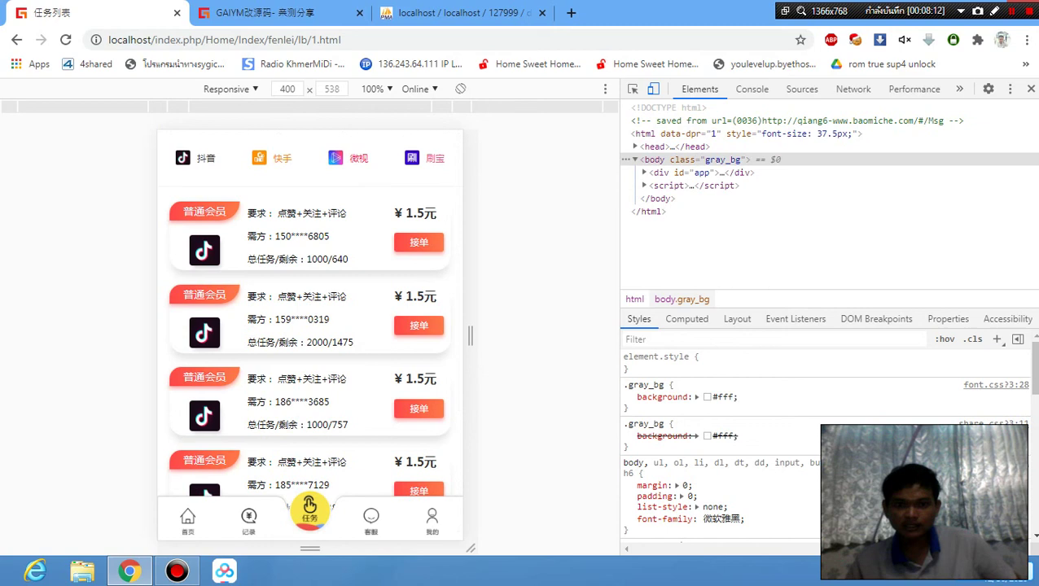
scroll(310, 325, "down", 2)
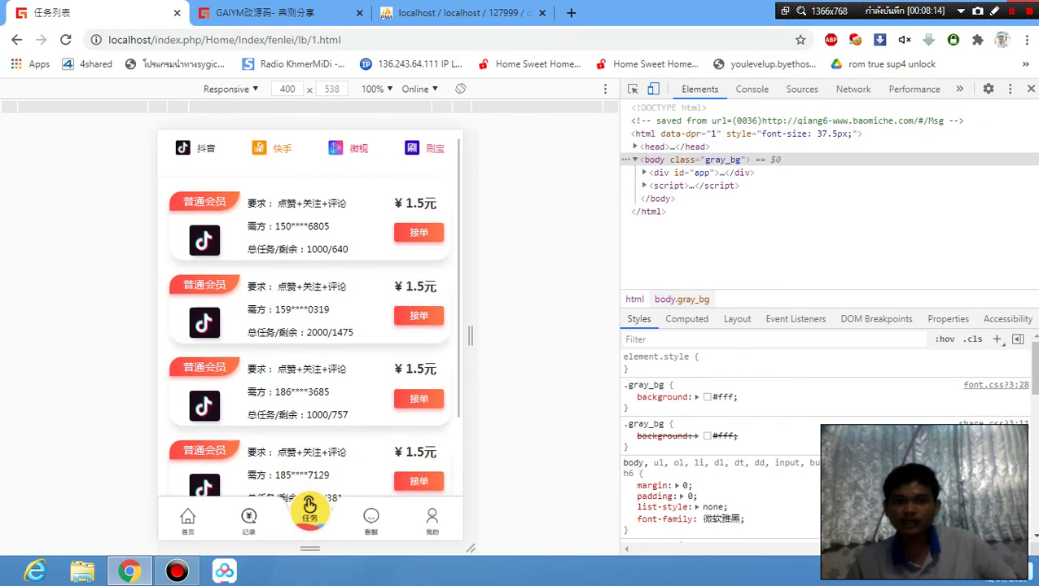
scroll(309, 326, "up", 2)
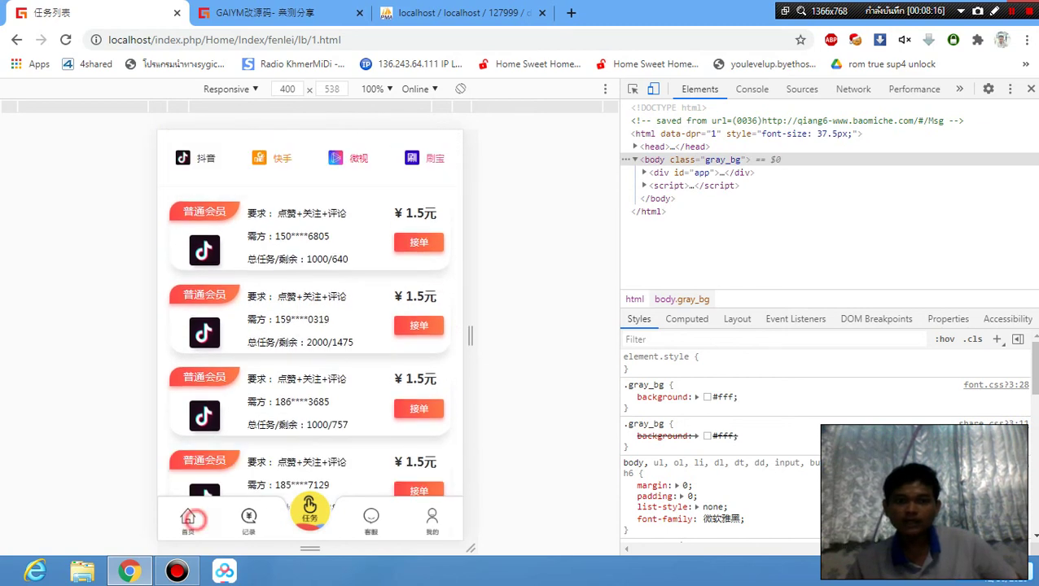
Return to 首页, close the 特别公告通知 notice, and review the 任务大厅 categories.
left_click(191, 519)
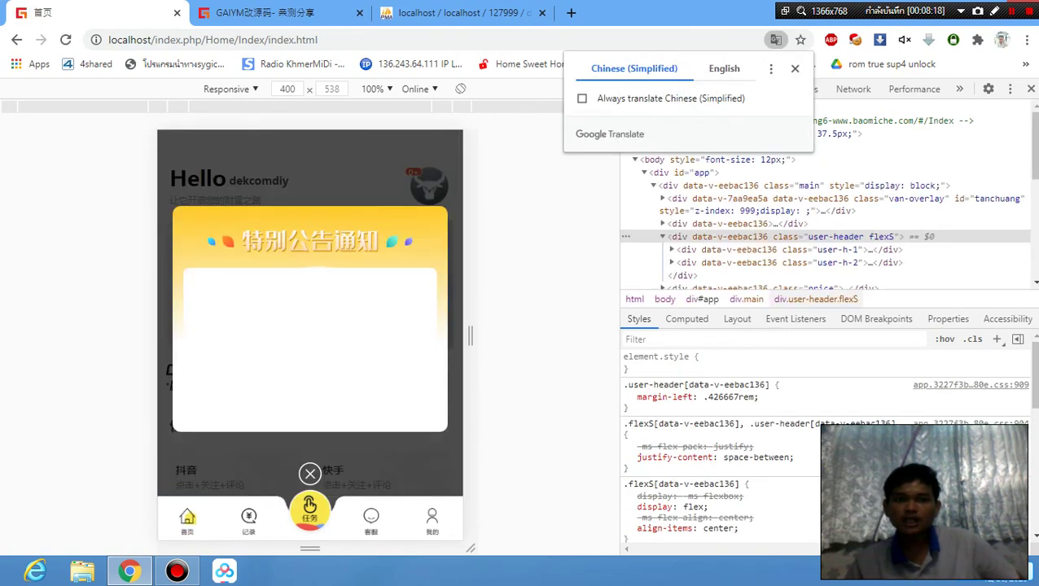
left_click(310, 473)
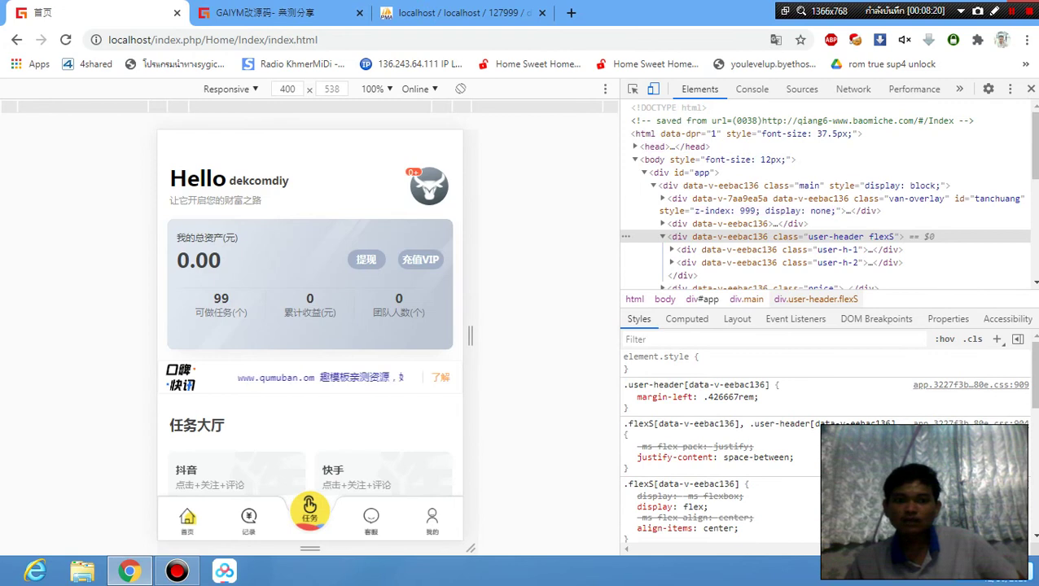
scroll(312, 321, "down", 1)
scroll(311, 320, "down", 3)
scroll(312, 321, "up", 5)
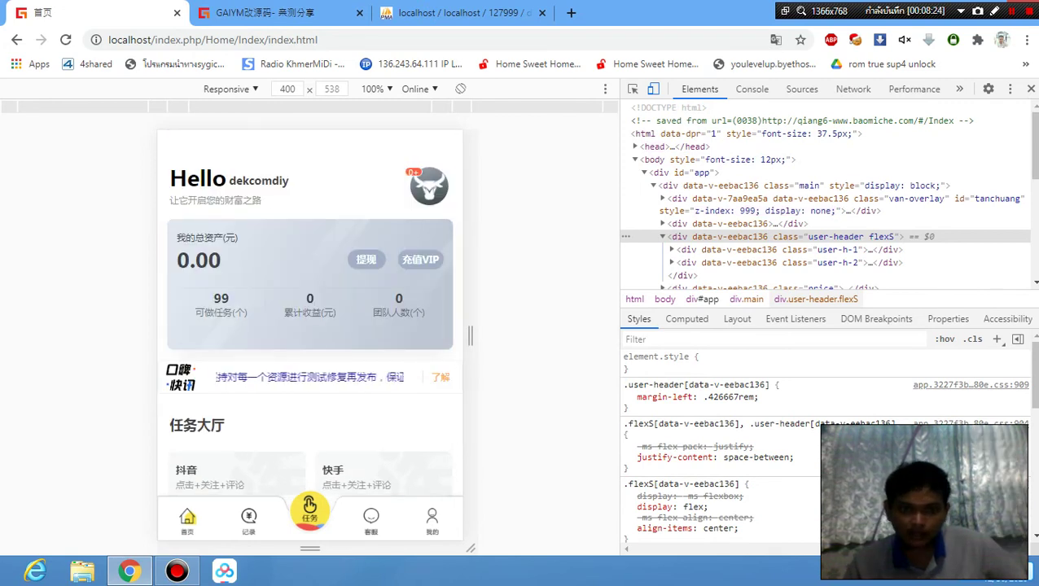
scroll(312, 321, "down", 3)
scroll(312, 320, "up", 3)
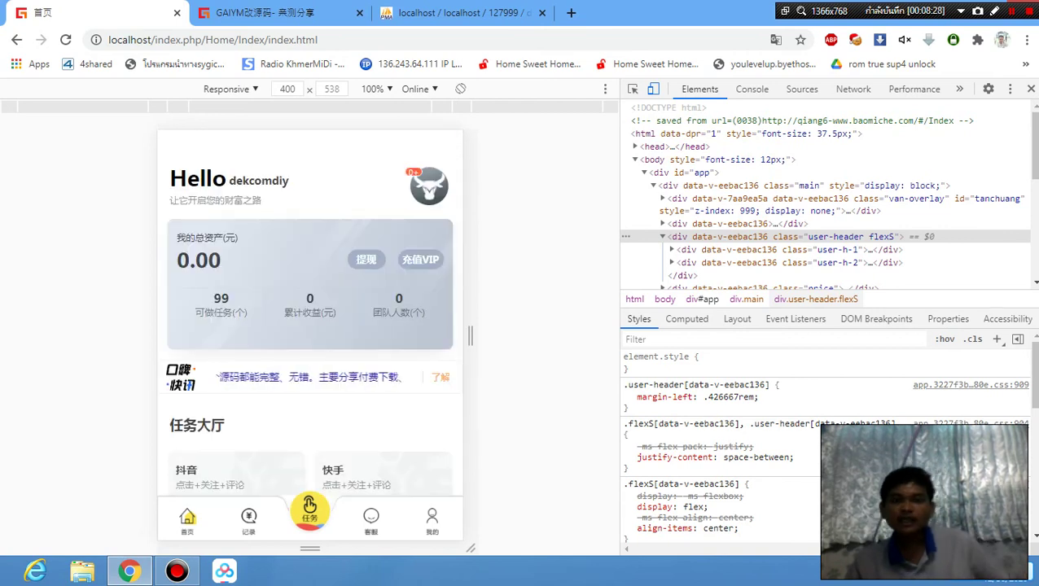
scroll(310, 321, "down", 3)
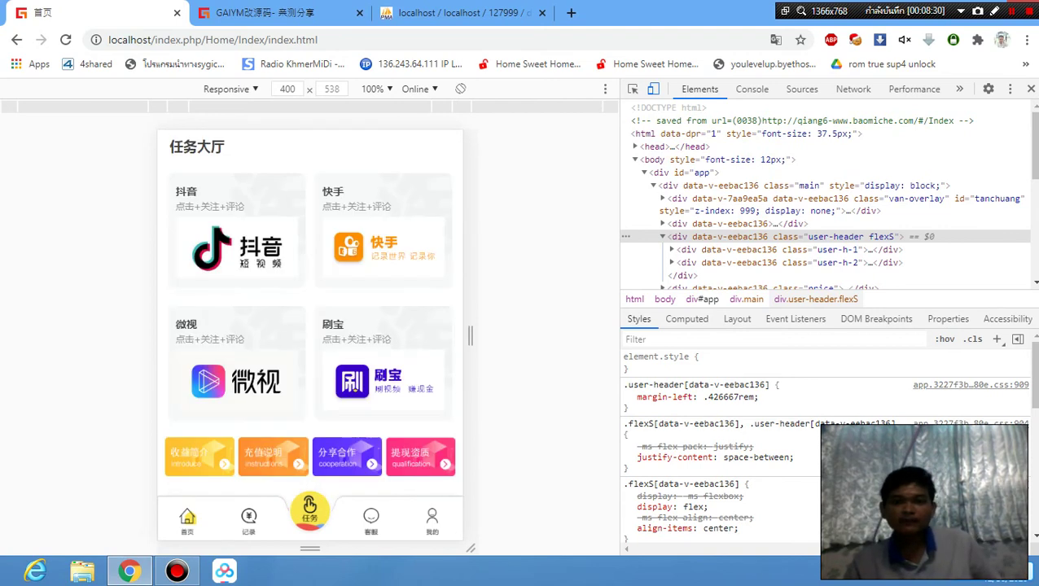
scroll(309, 321, "up", 3)
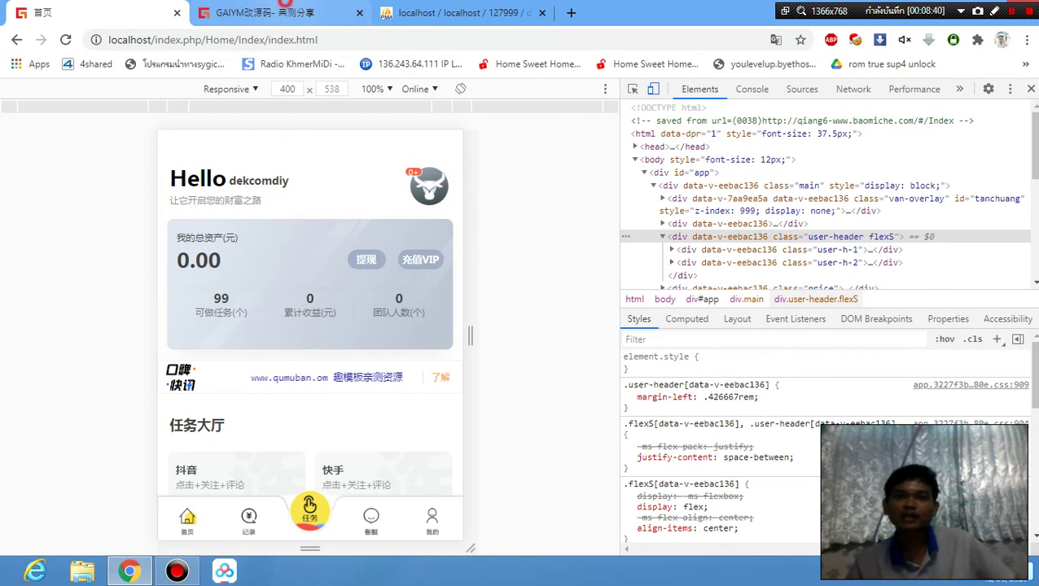
Refresh the admin dashboard and confirm the member count now reads 7人.
left_click(264, 12)
double_click(661, 280)
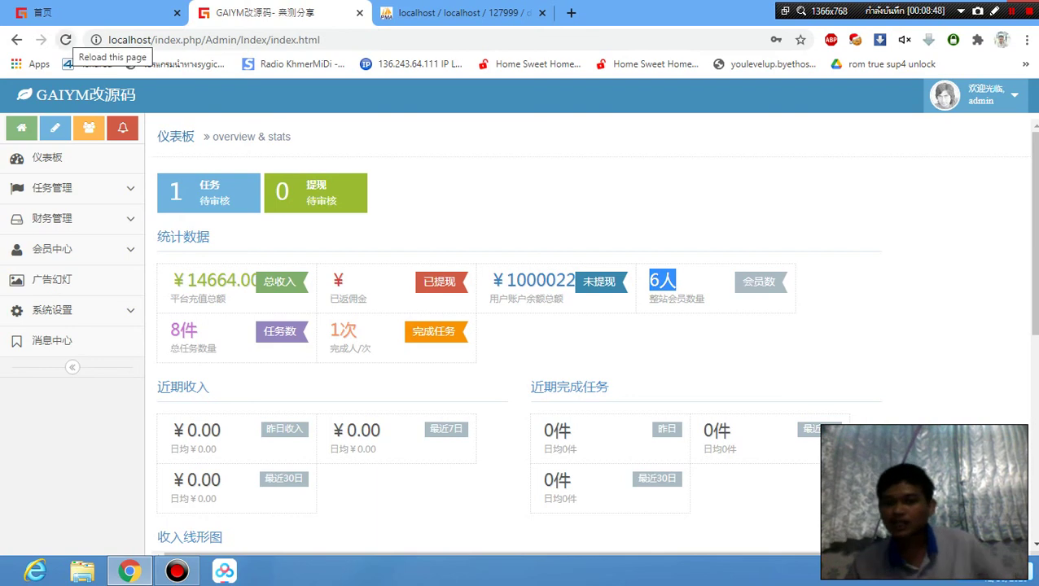
left_click(65, 40)
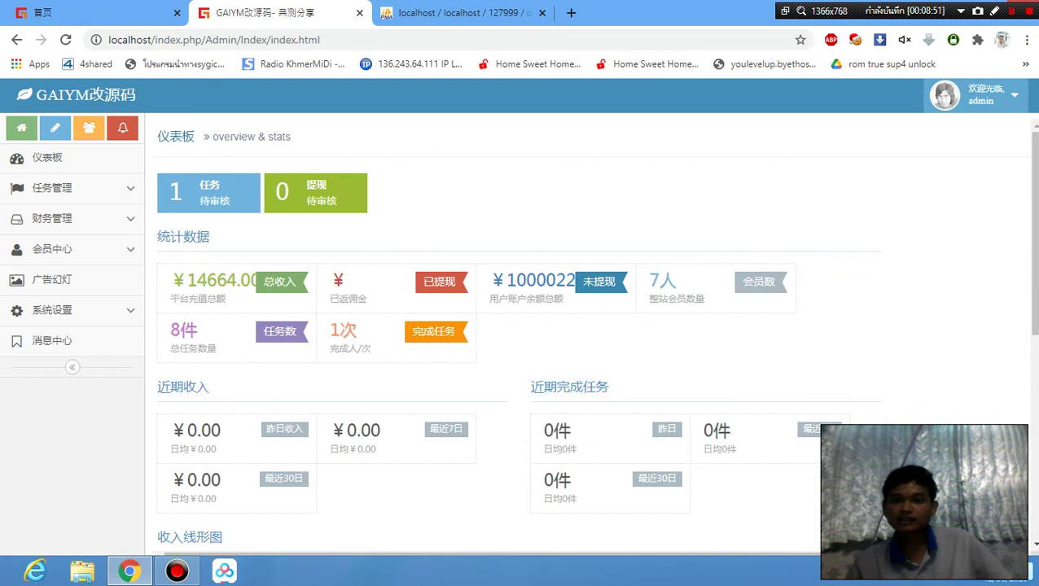
left_click_drag(649, 280, 676, 281)
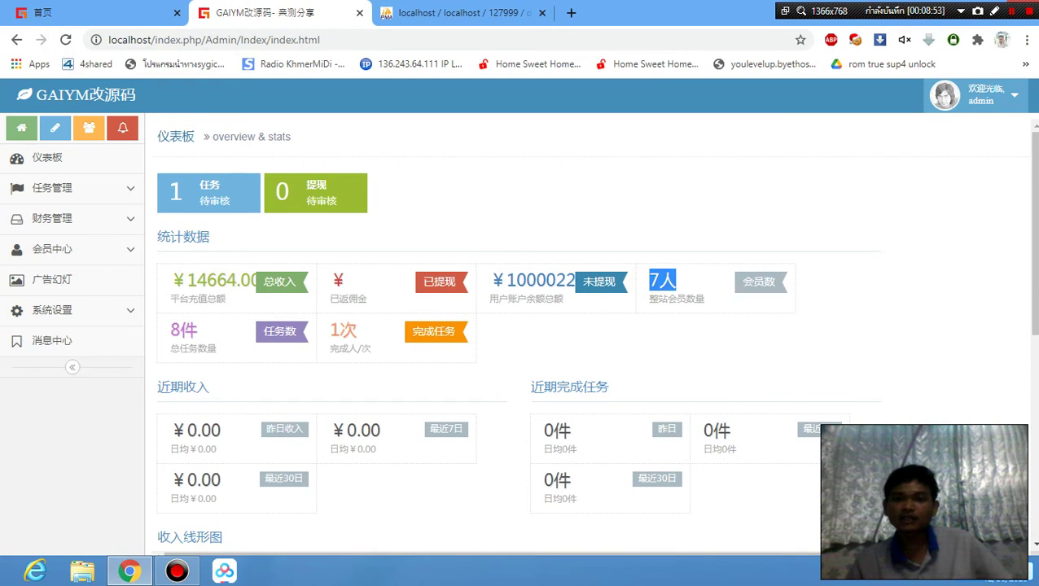
left_click(675, 281)
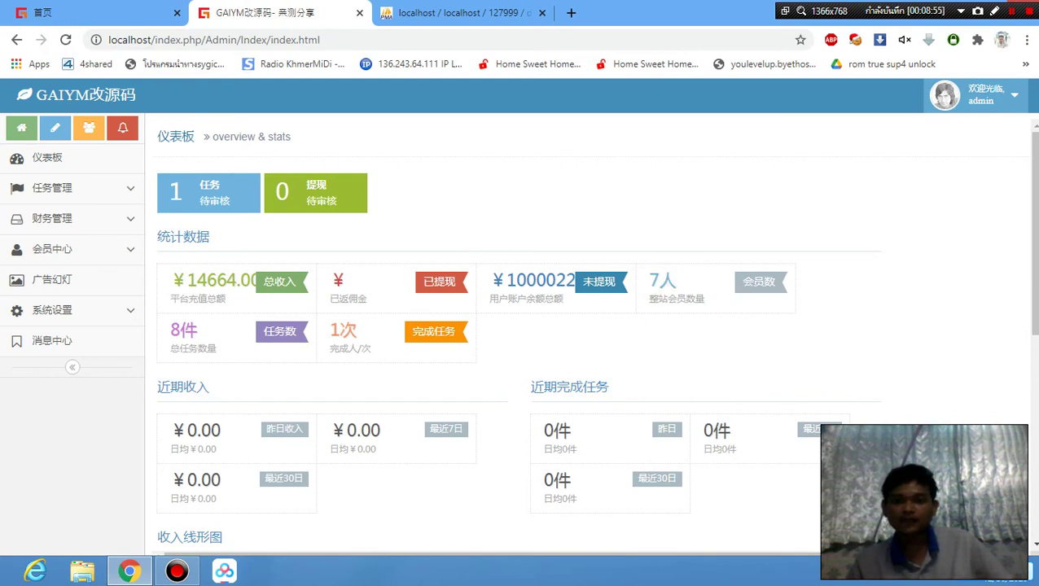
Check the 1000022 total user balance and the income chart.
left_click_drag(508, 280, 566, 300)
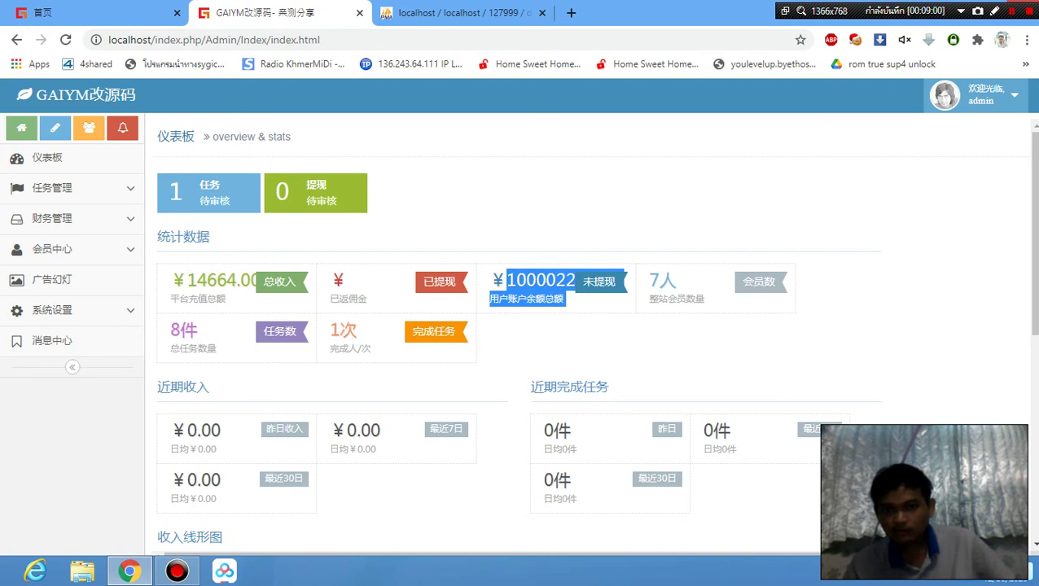
left_click(589, 340)
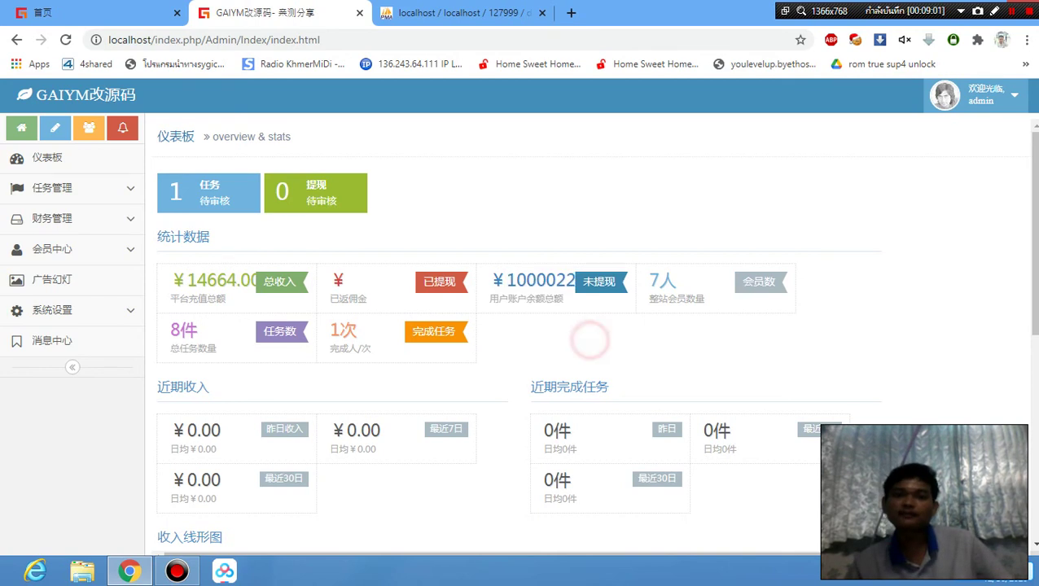
left_click(185, 337)
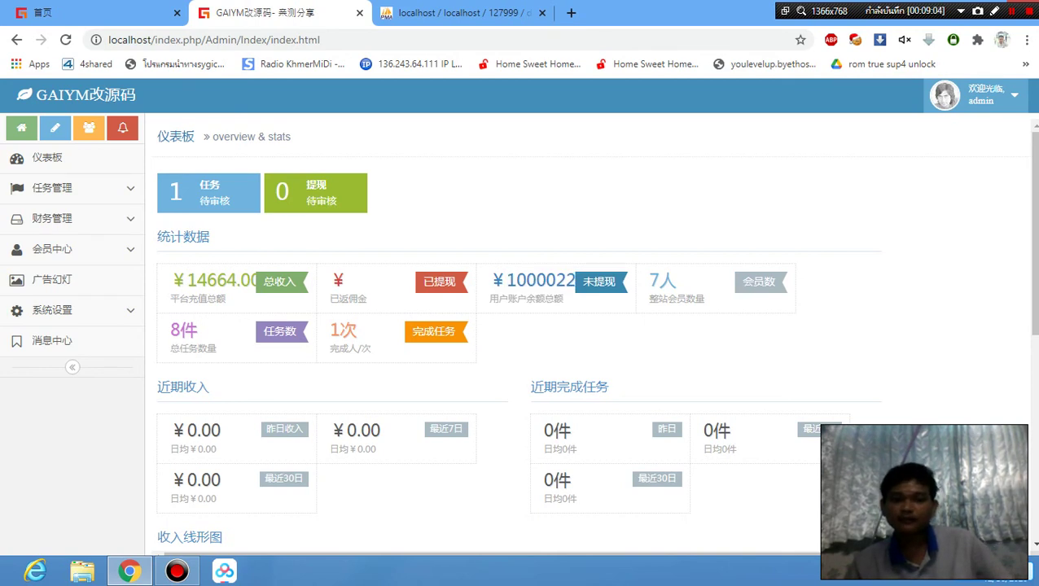
scroll(186, 337, "down", 4)
scroll(185, 337, "down", 2)
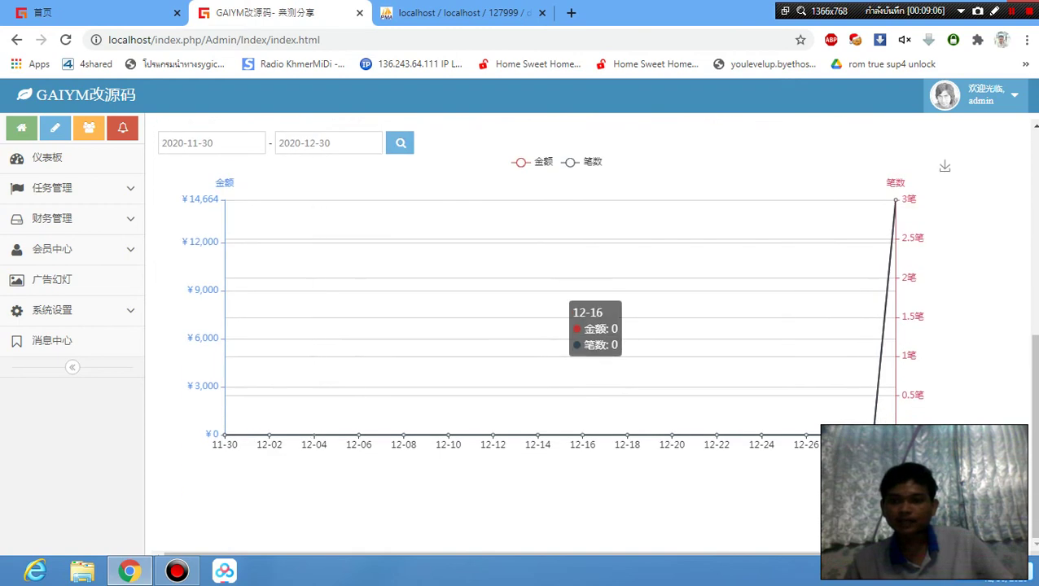
scroll(522, 326, "up", 5)
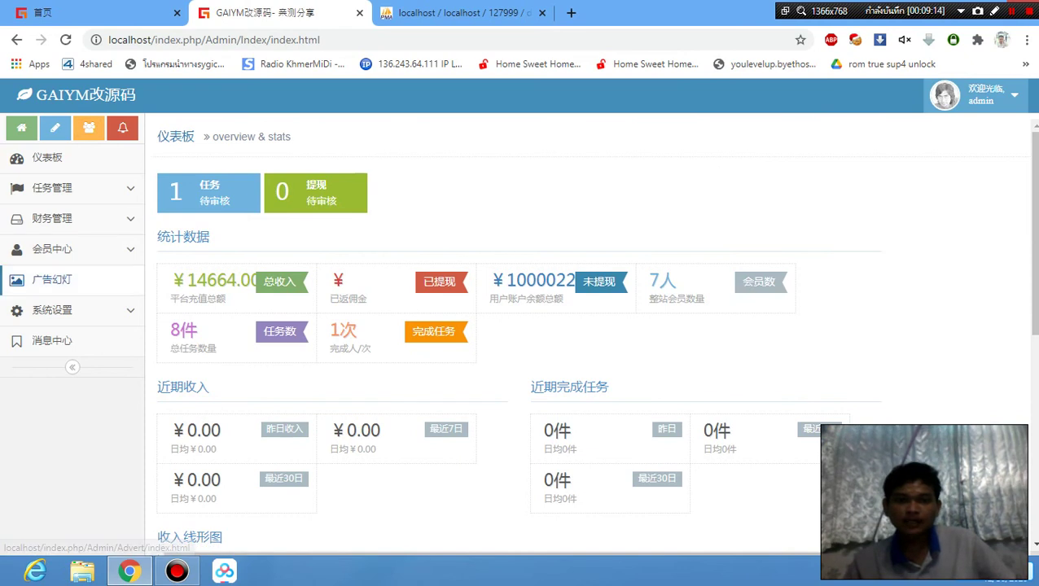
Open the 用户列表 member list via 会员中心 and the admin home shortcut.
left_click(103, 271)
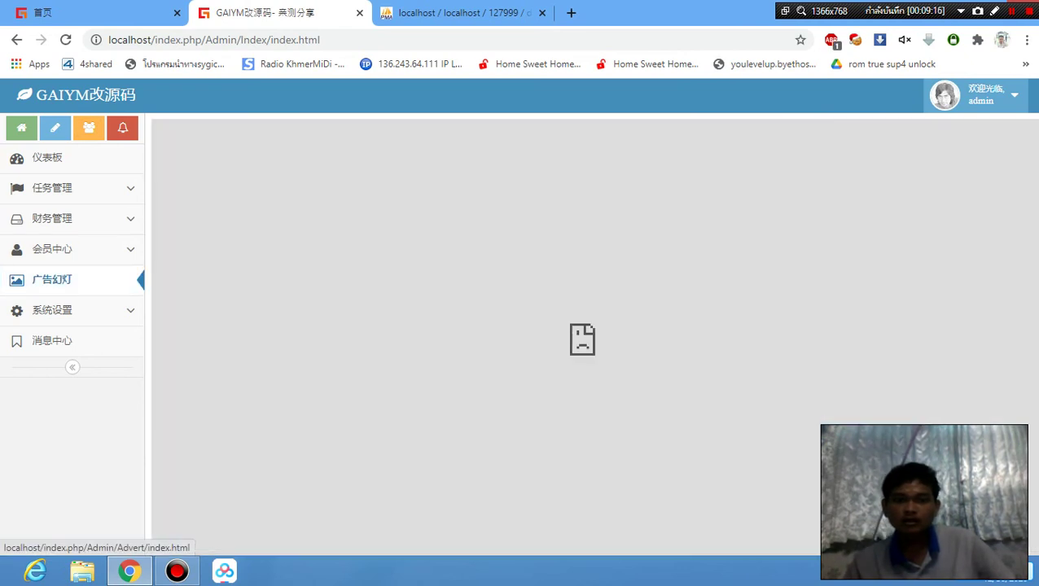
left_click(53, 252)
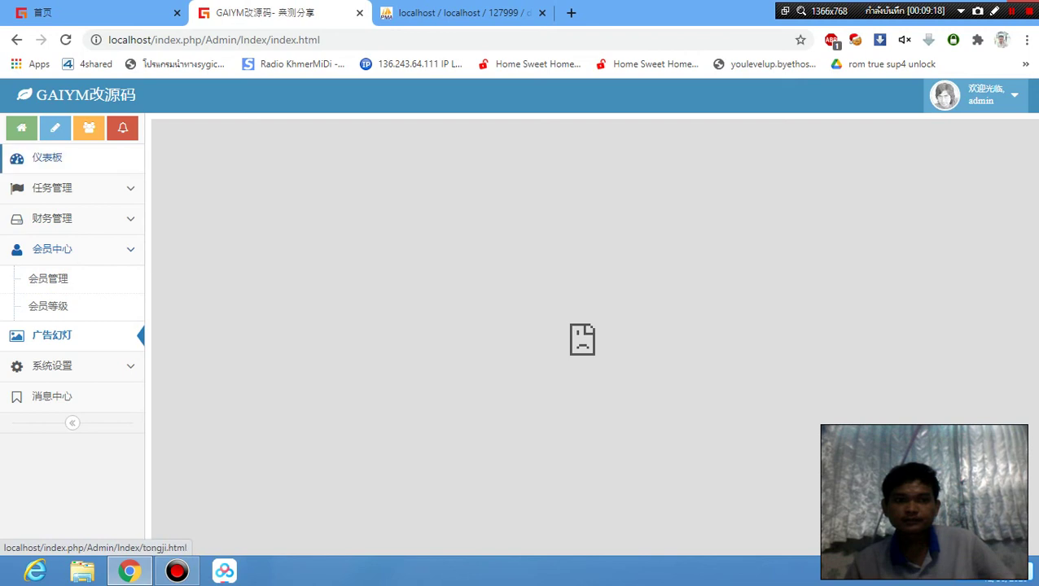
left_click(22, 129)
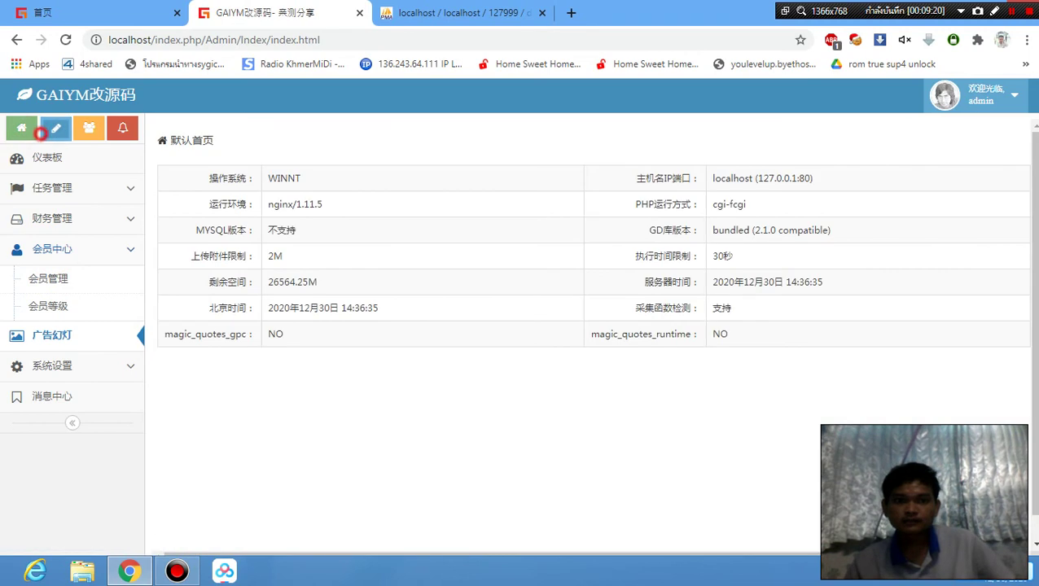
left_click(89, 128)
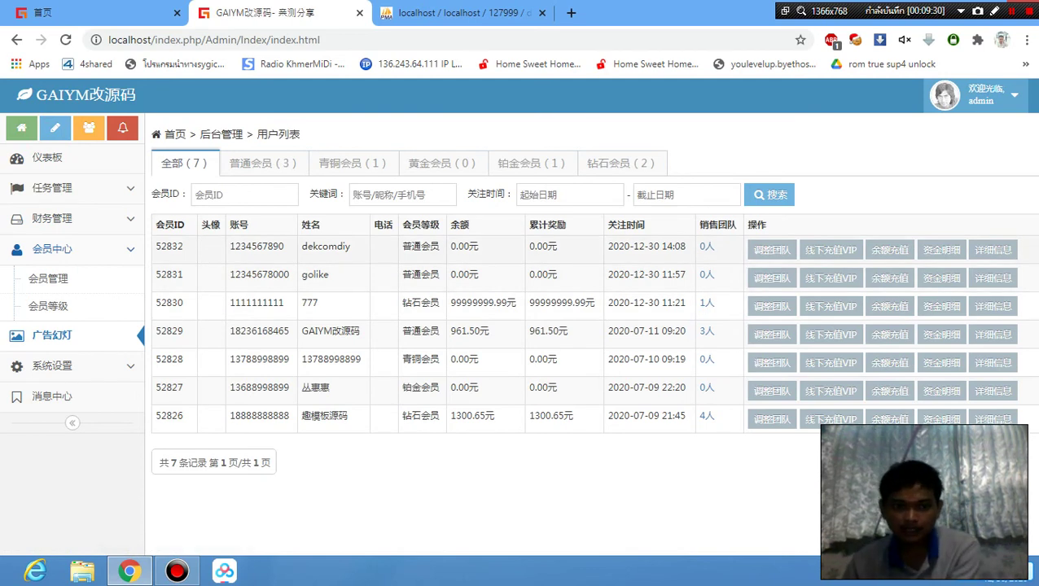
Check dekcomdiy's member ID and name in the list, glancing at the front-end tab.
left_click_drag(154, 246, 283, 246)
left_click_drag(348, 246, 302, 246)
left_click(336, 245)
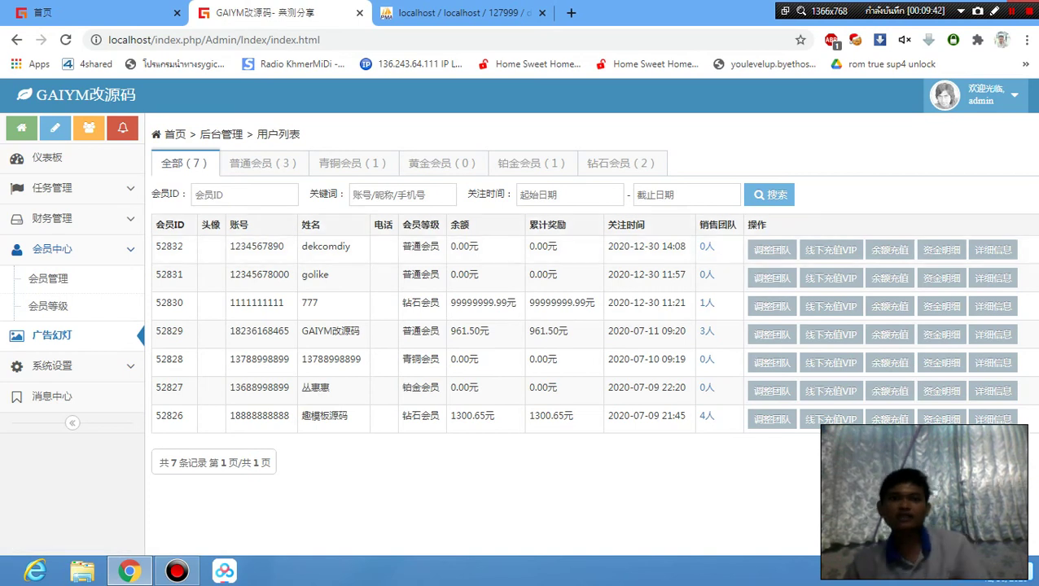
key("ctrl+1")
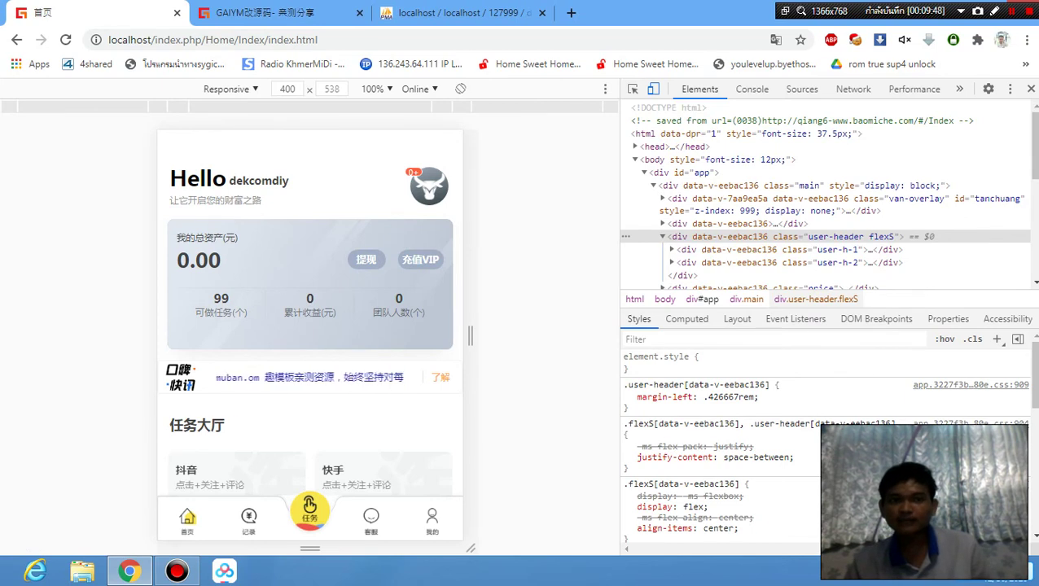
left_click(306, 13)
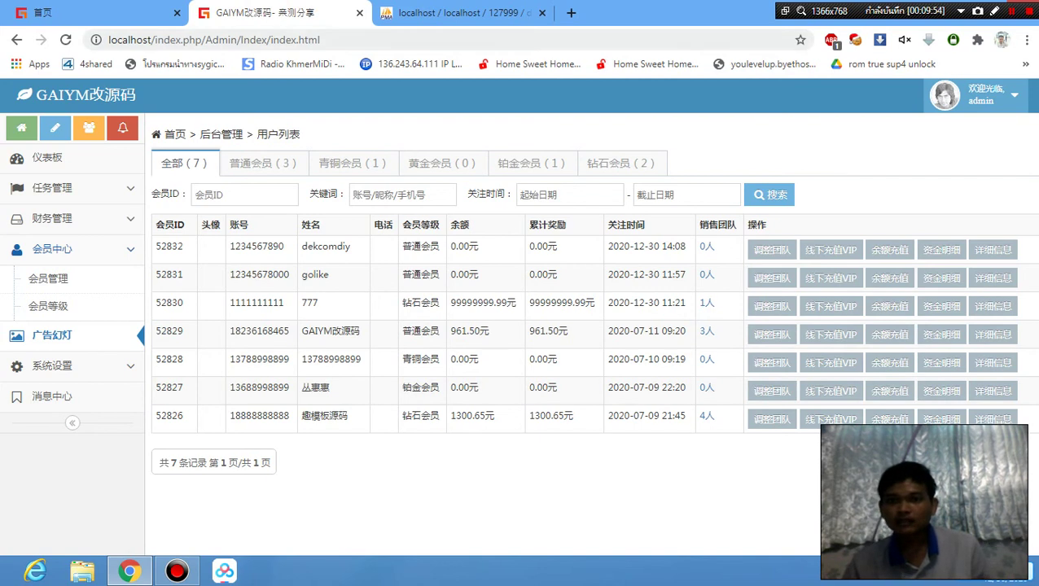
Translate the admin user list into English and pick out dekcomdiy's row.
right_click(855, 164)
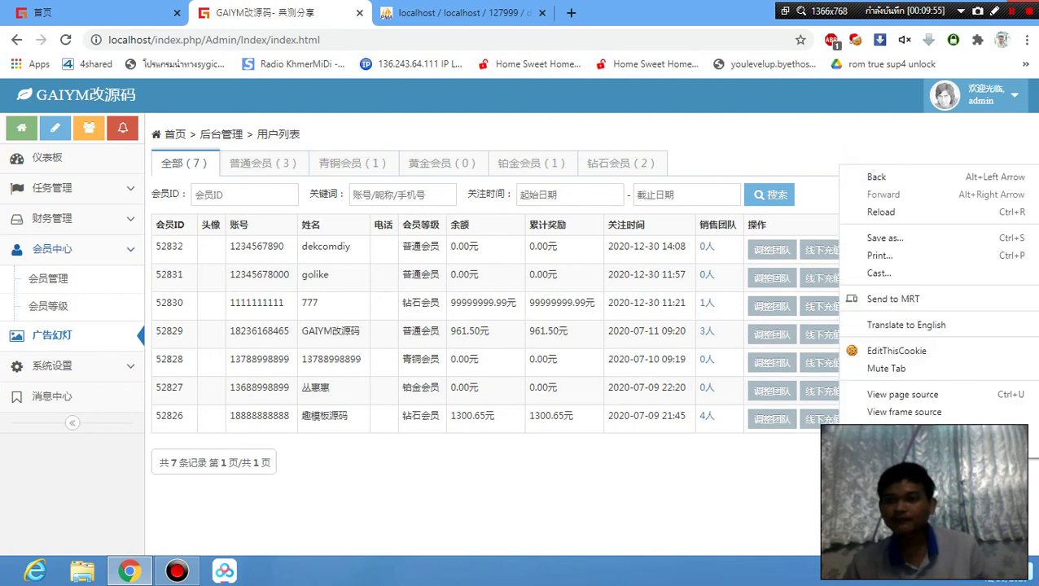
left_click(905, 325)
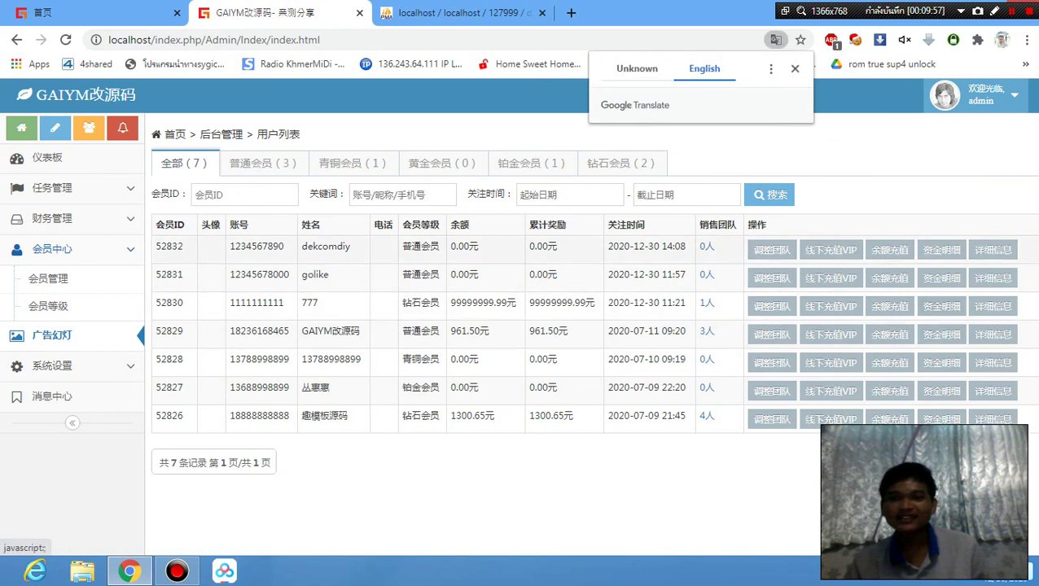
left_click(925, 186)
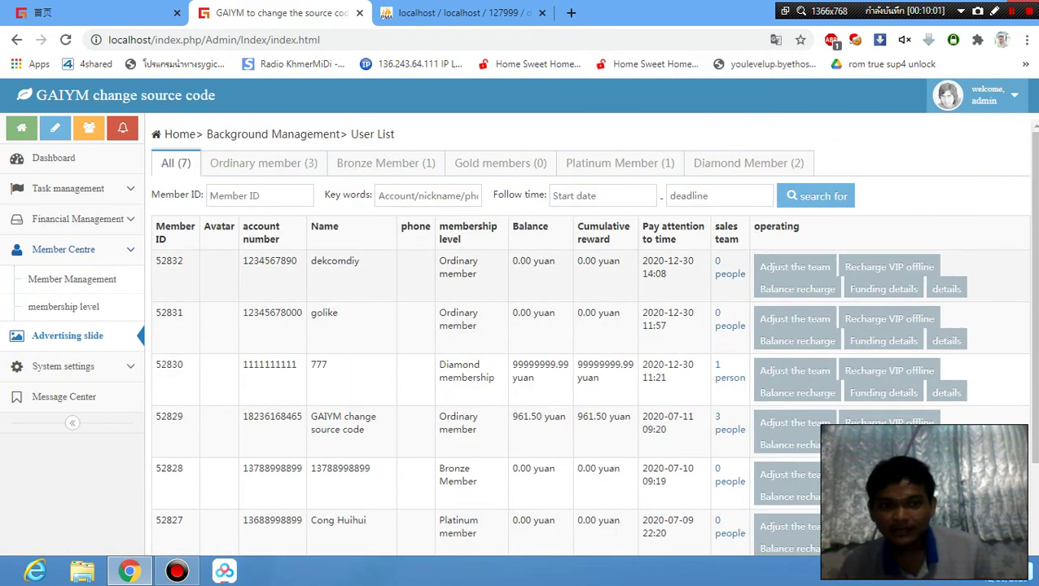
double_click(310, 262)
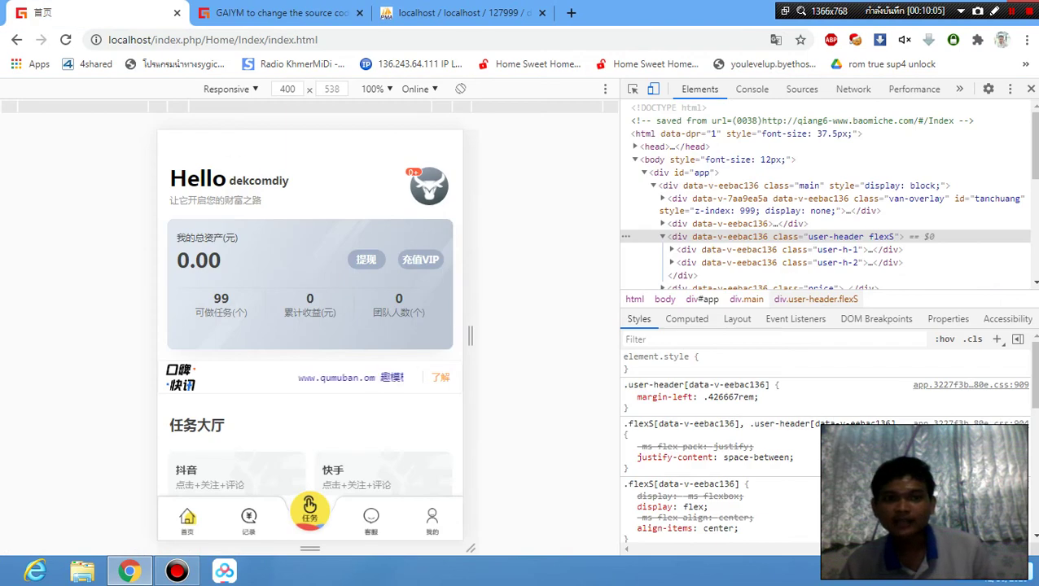
left_click(300, 7)
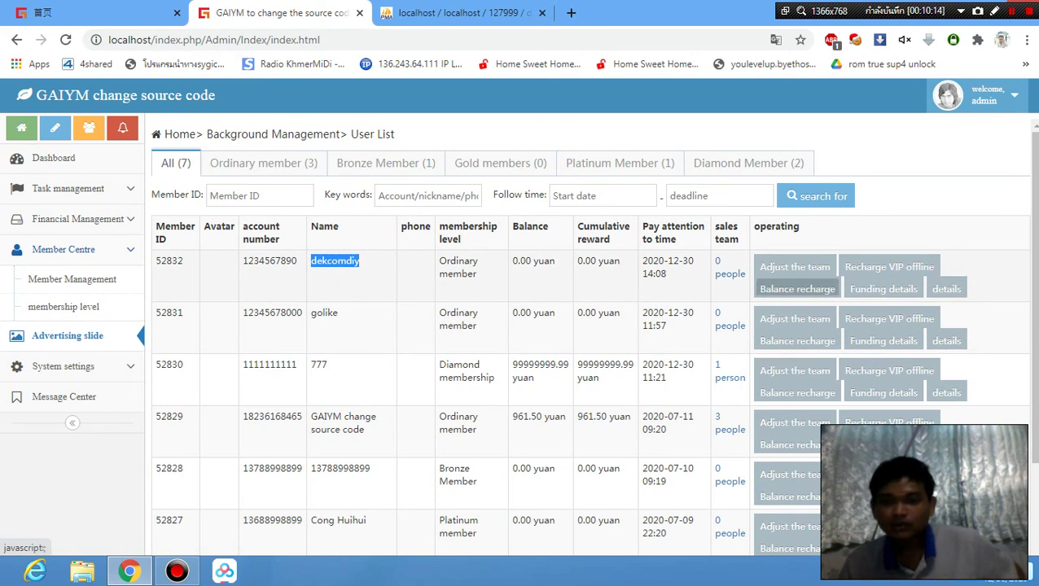
Recharge dekcomdiy's balance by 5 and confirm the 5.00 cumulative reward.
left_click(786, 289)
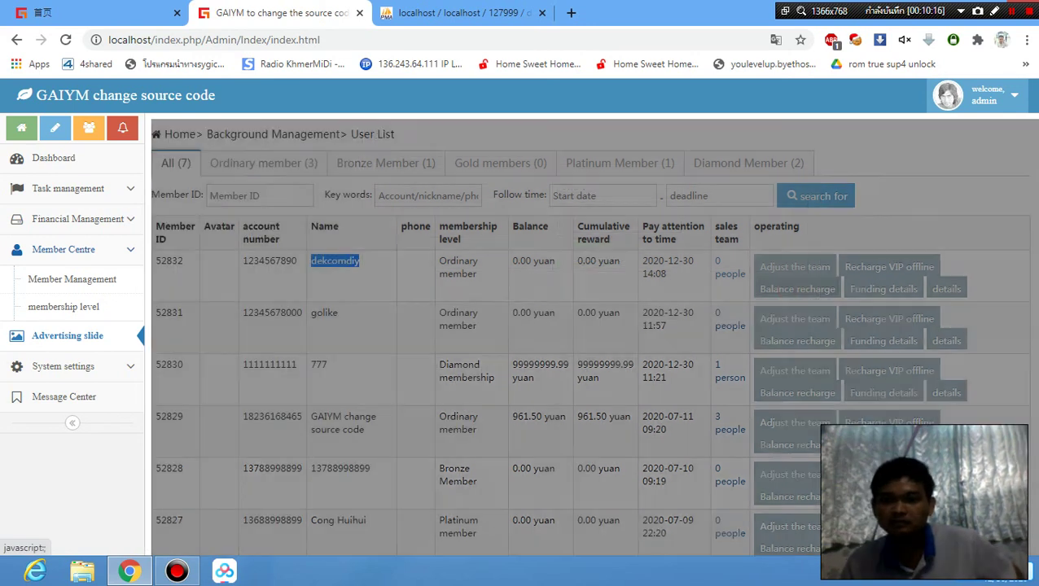
left_click(600, 242)
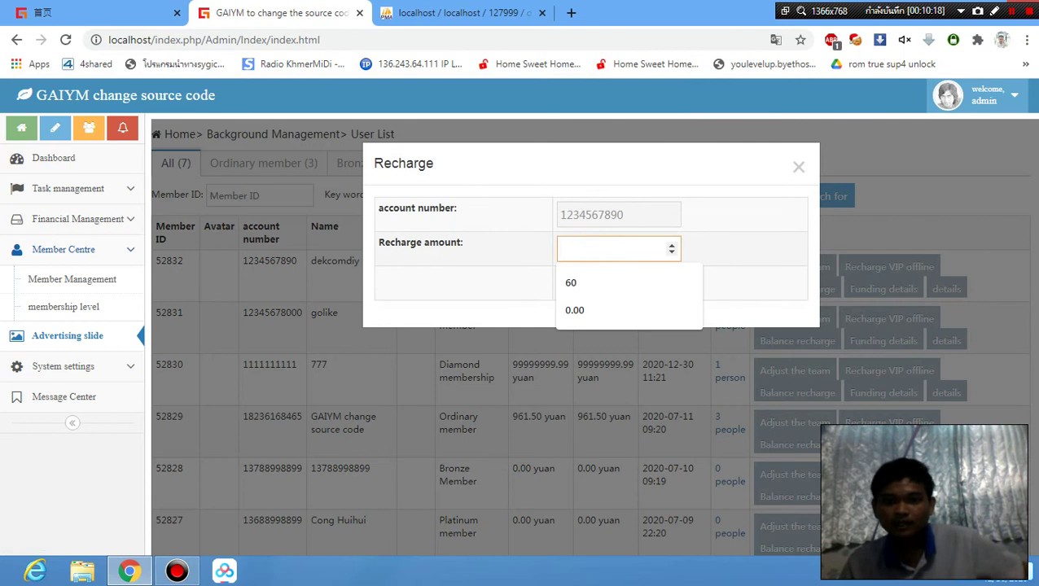
type("5")
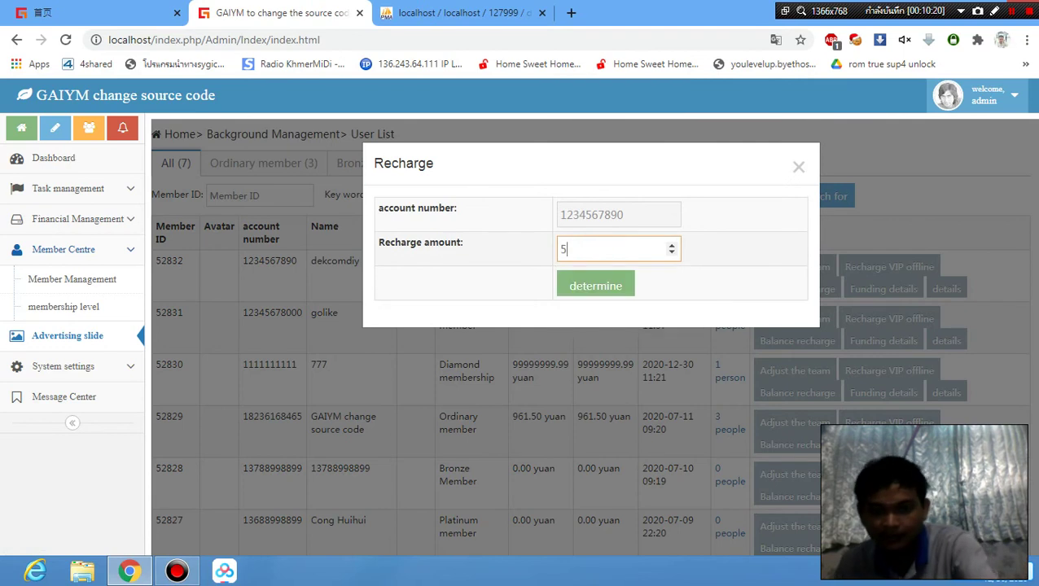
left_click(595, 285)
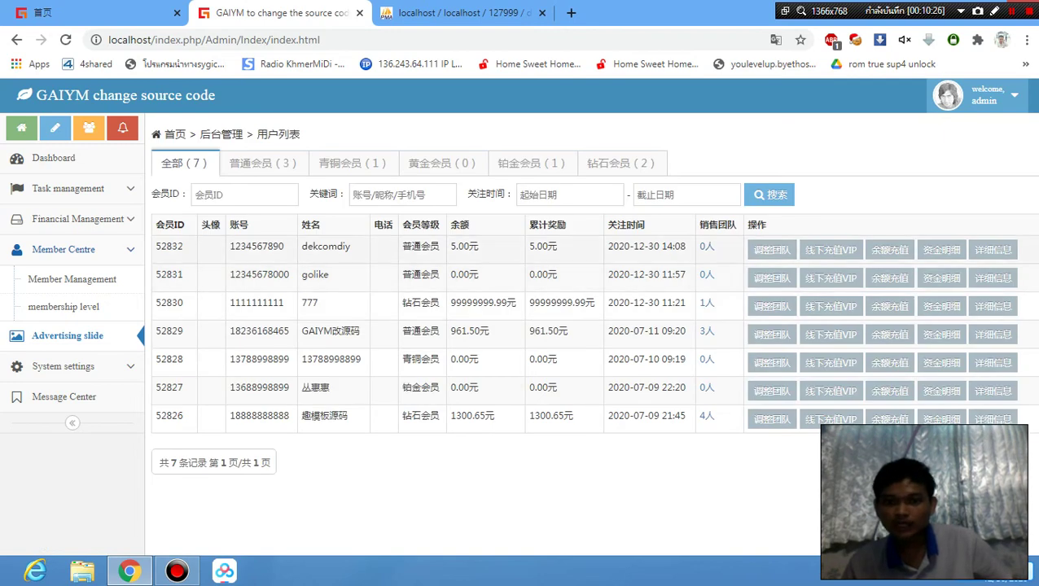
left_click_drag(530, 246, 543, 246)
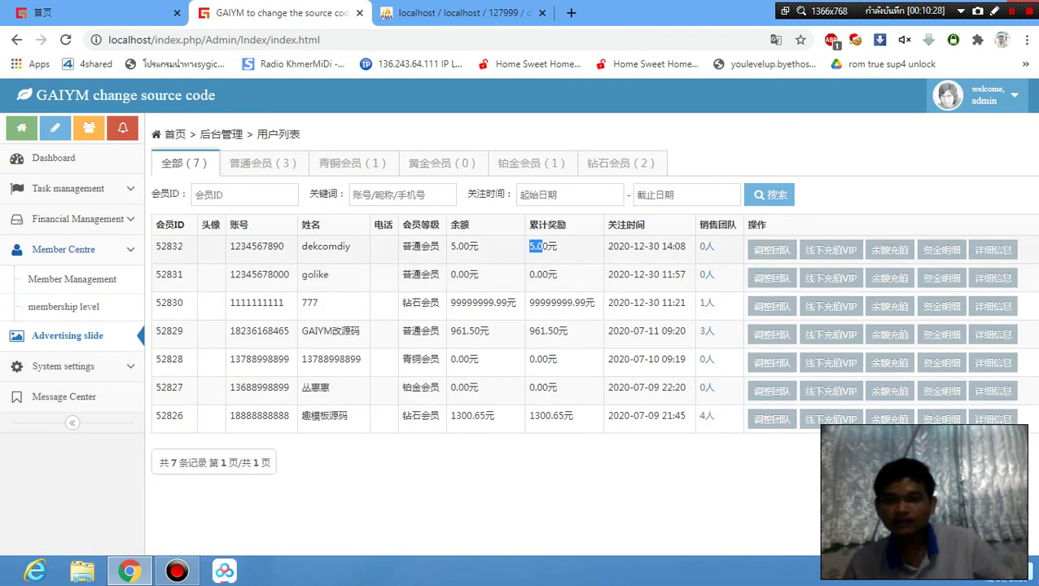
left_click(82, 12)
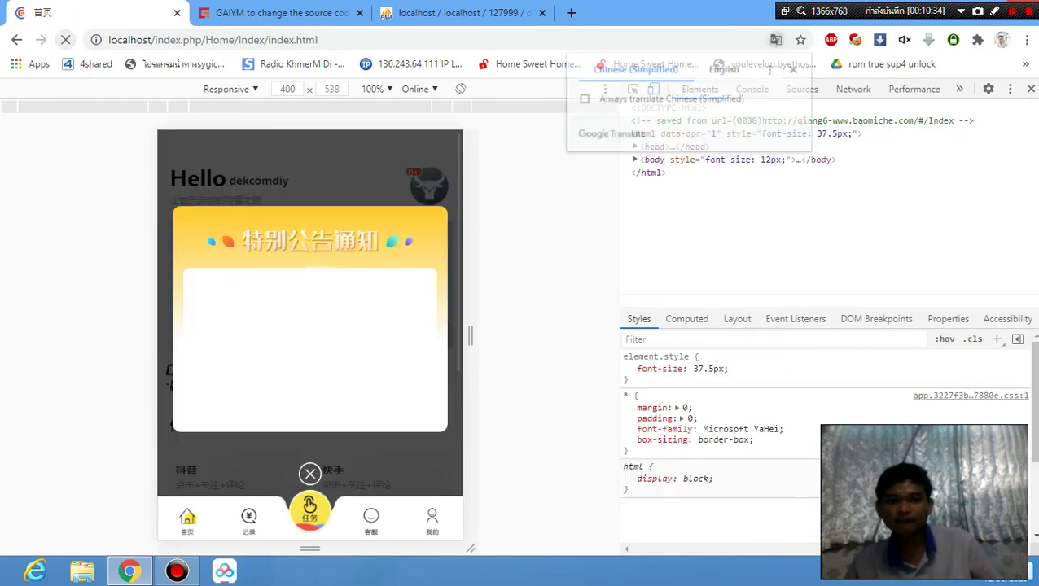
Close the announcement and confirm the home page shows total assets of 5.00.
left_click(309, 474)
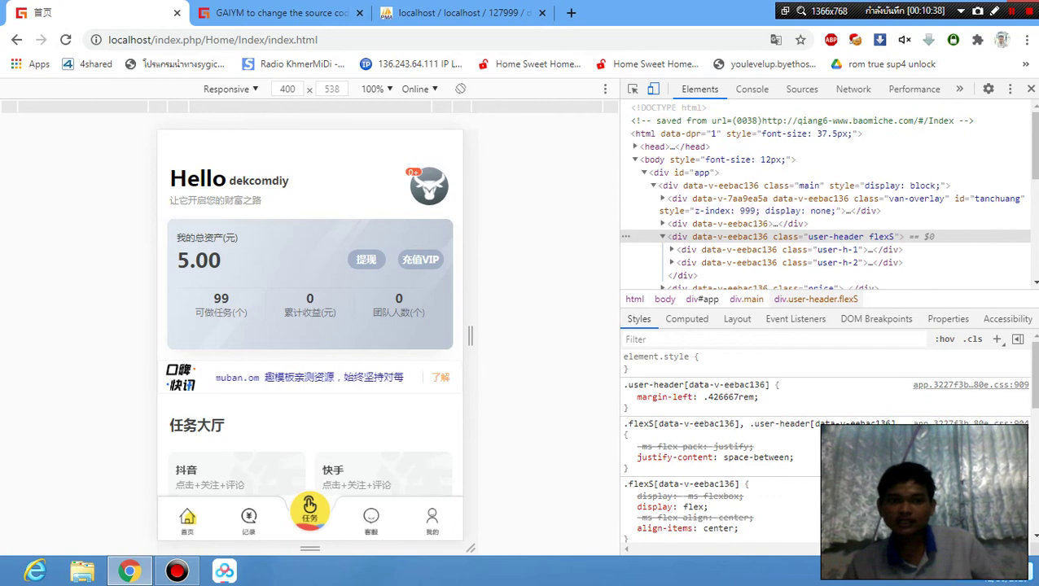
scroll(309, 326, "down", 3)
scroll(310, 326, "up", 3)
scroll(309, 325, "down", 3)
scroll(310, 325, "up", 3)
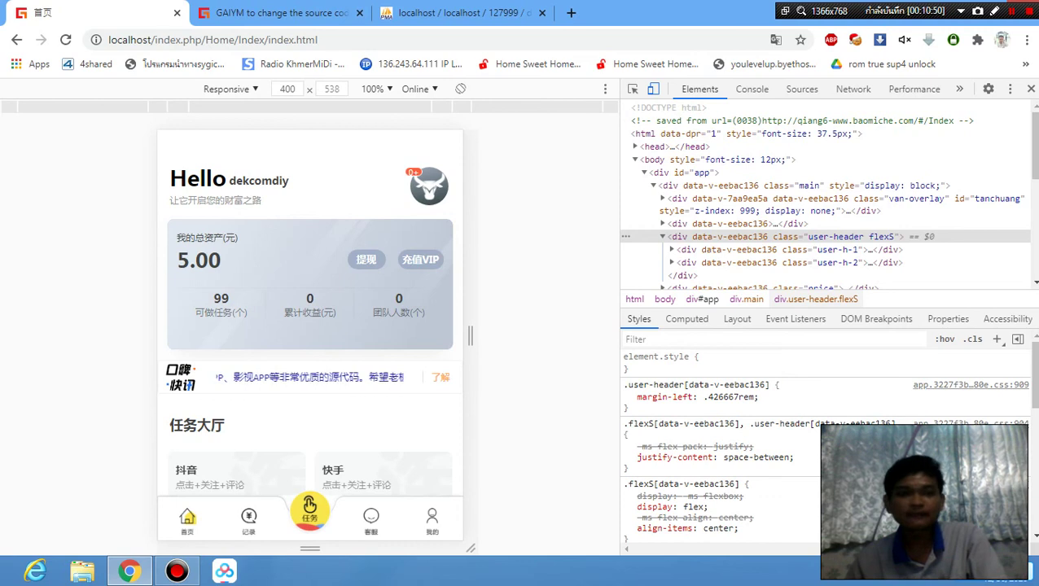
scroll(310, 326, "down", 3)
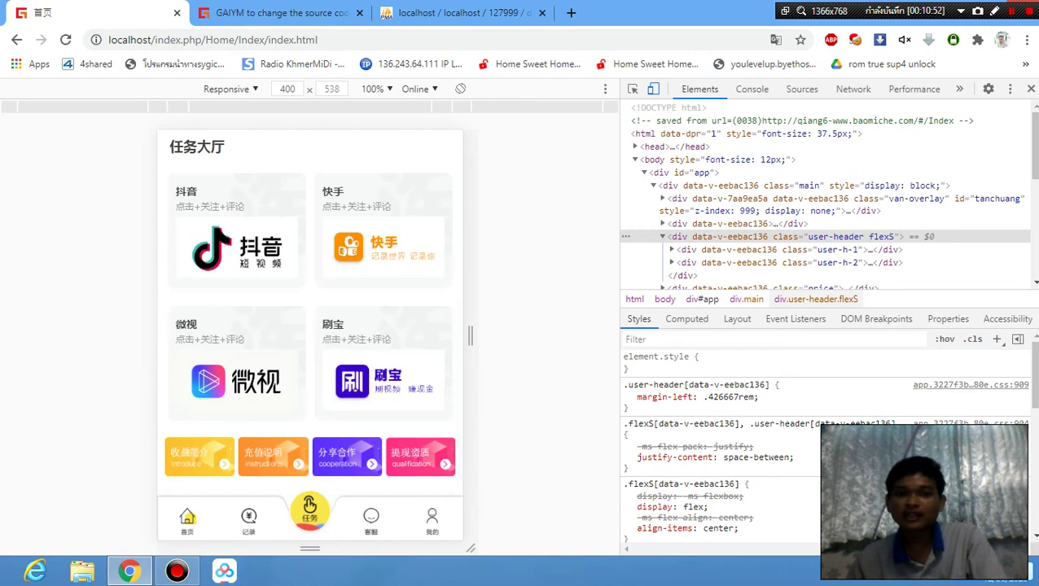
scroll(310, 326, "up", 3)
scroll(310, 326, "down", 1)
scroll(309, 326, "down", 3)
scroll(309, 325, "up", 4)
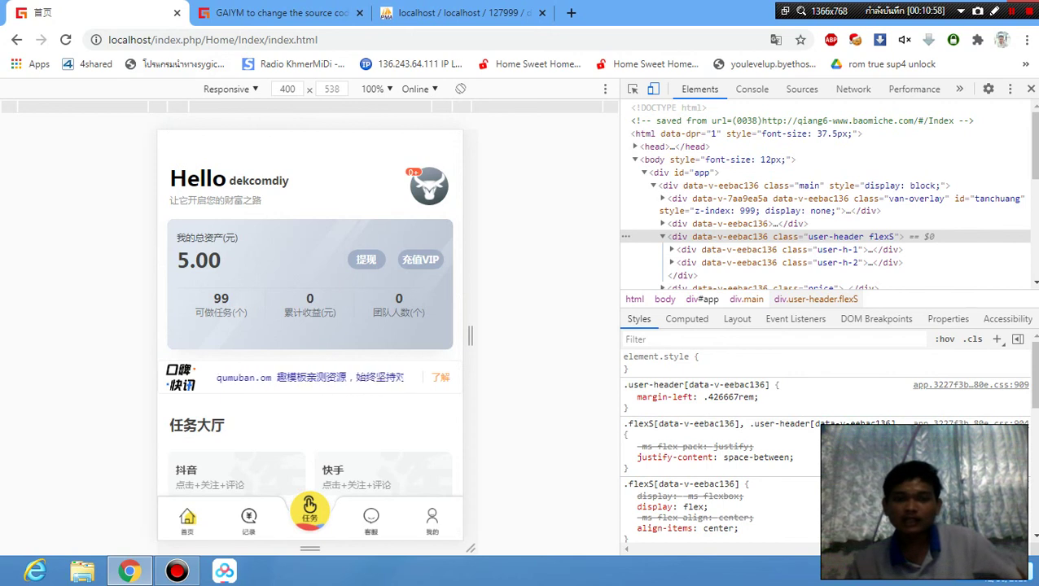
Re-translate the admin user list into English and check dekcomdiy's 5.00 balance.
left_click(295, 10)
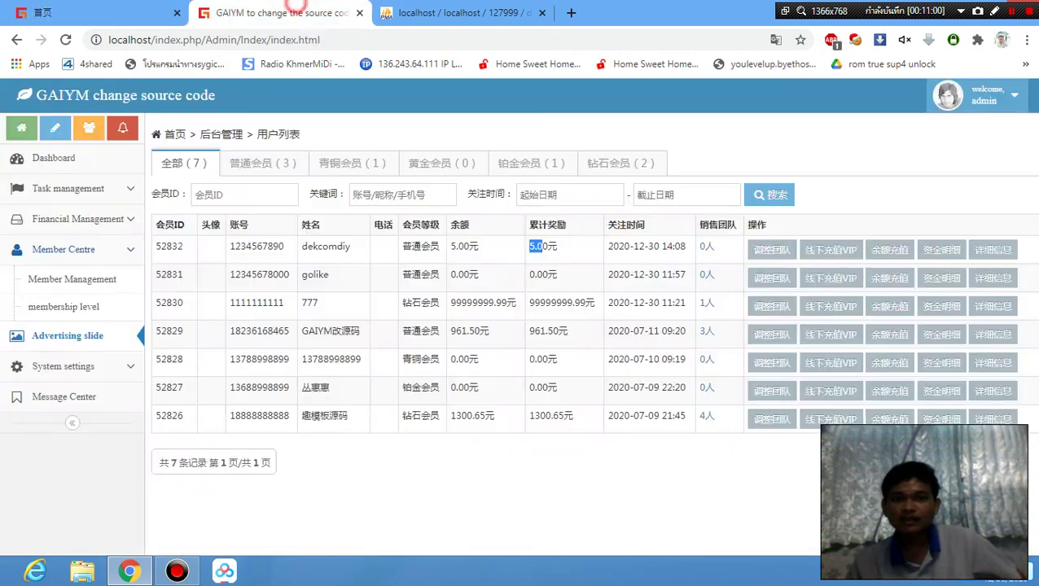
left_click(608, 269)
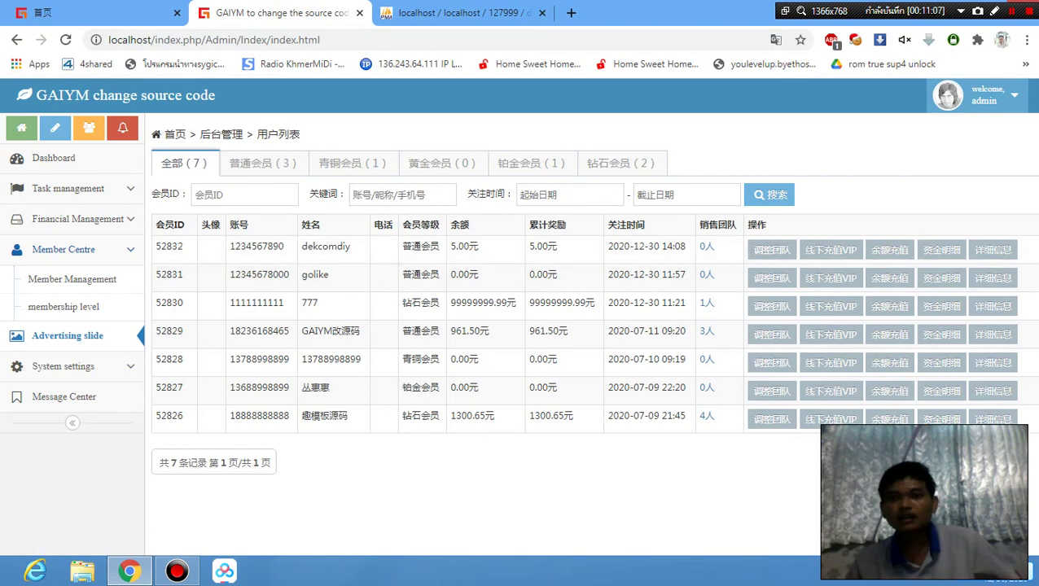
left_click(776, 39)
left_click(661, 72)
left_click(691, 68)
left_click(1002, 262)
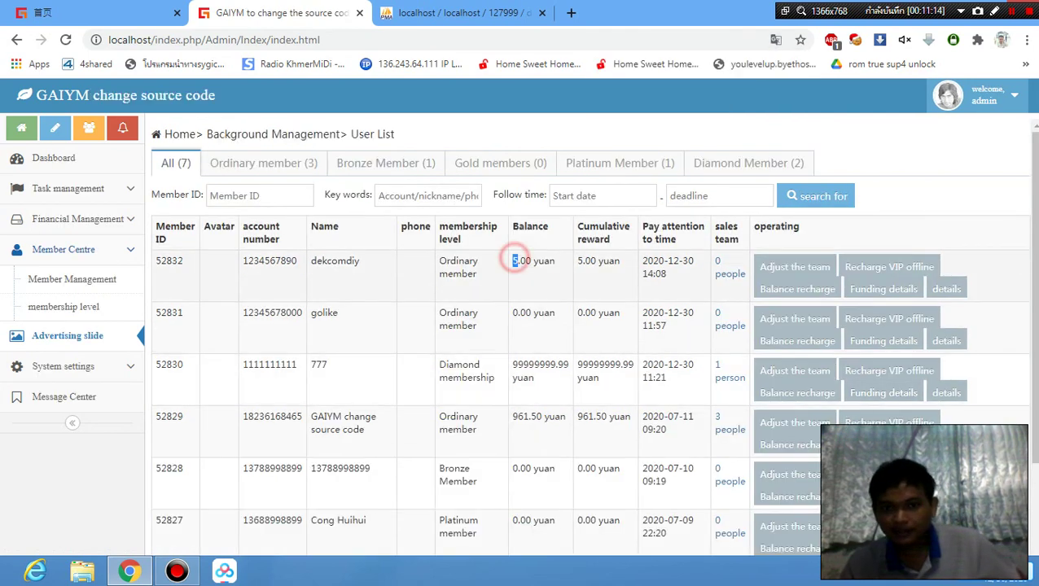
triple_click(515, 261)
left_click(47, 12)
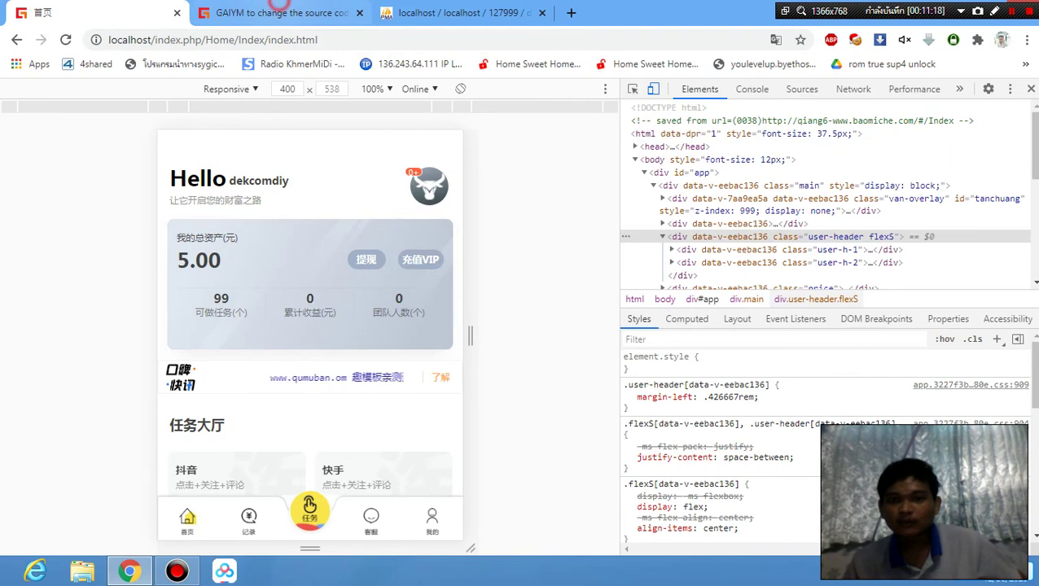
left_click(277, 12)
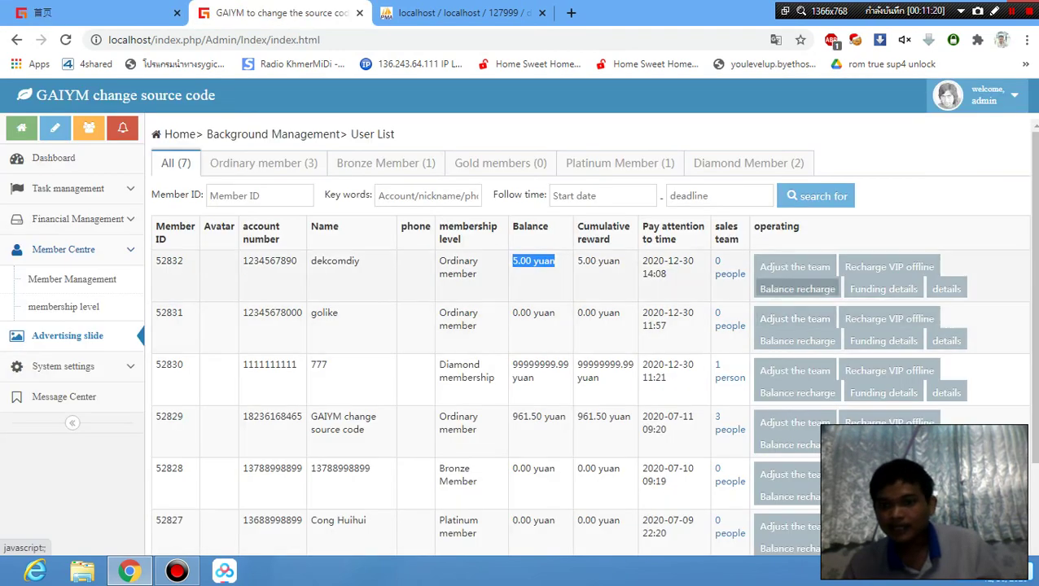
Recharge dekcomdiy a further 15, bringing the balance and cumulative reward to 20.00.
left_click(797, 289)
left_click(572, 250)
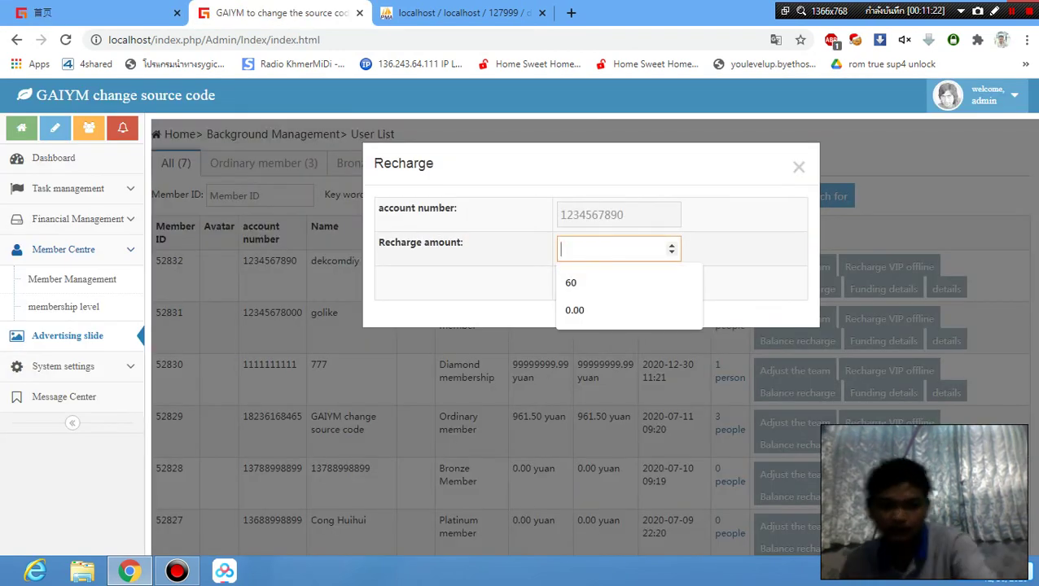
type("15")
left_click(608, 284)
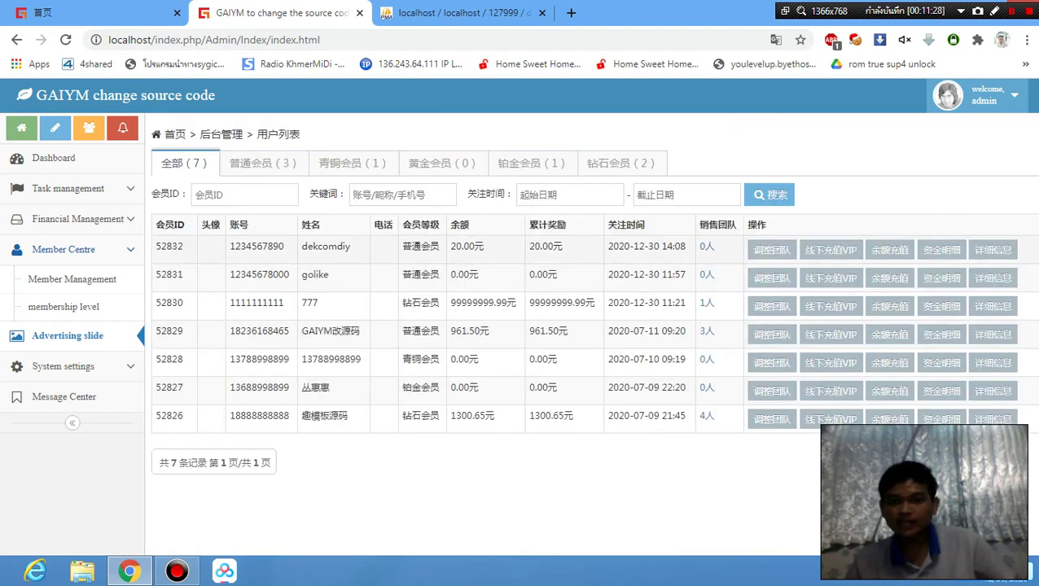
double_click(529, 245)
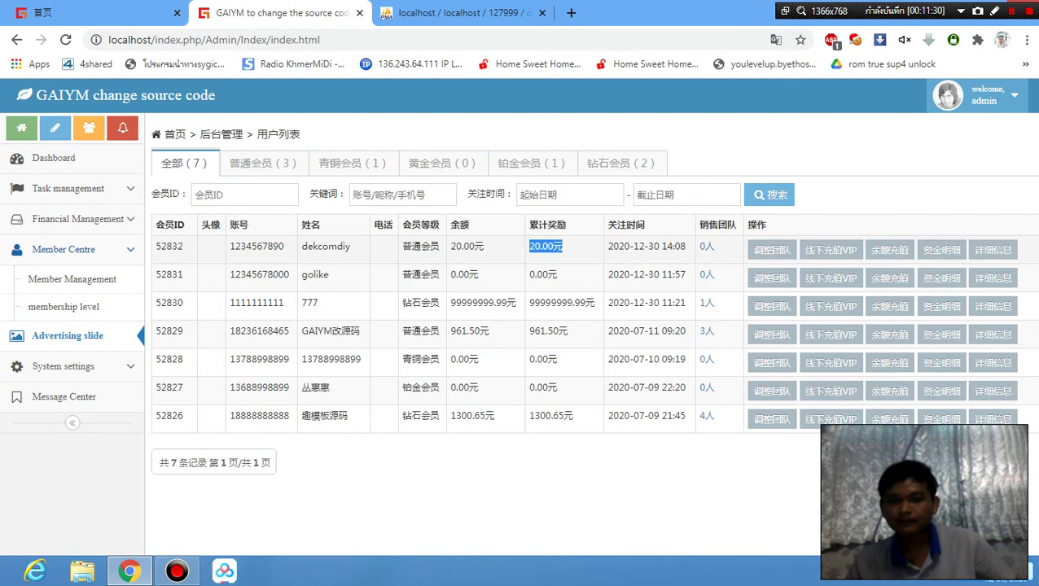
left_click(568, 245)
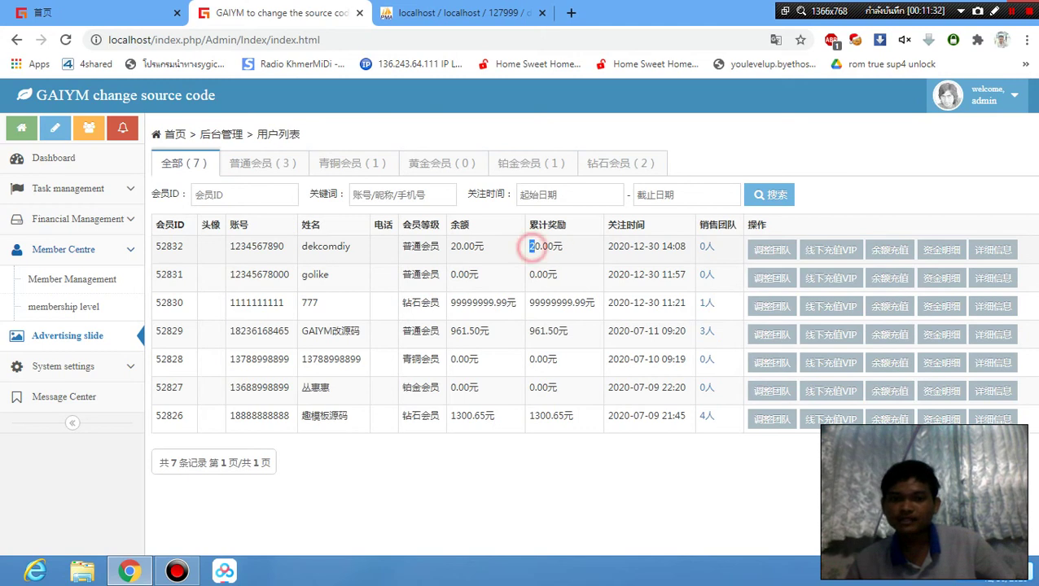
left_click_drag(530, 246, 554, 246)
left_click(586, 247)
left_click(90, 13)
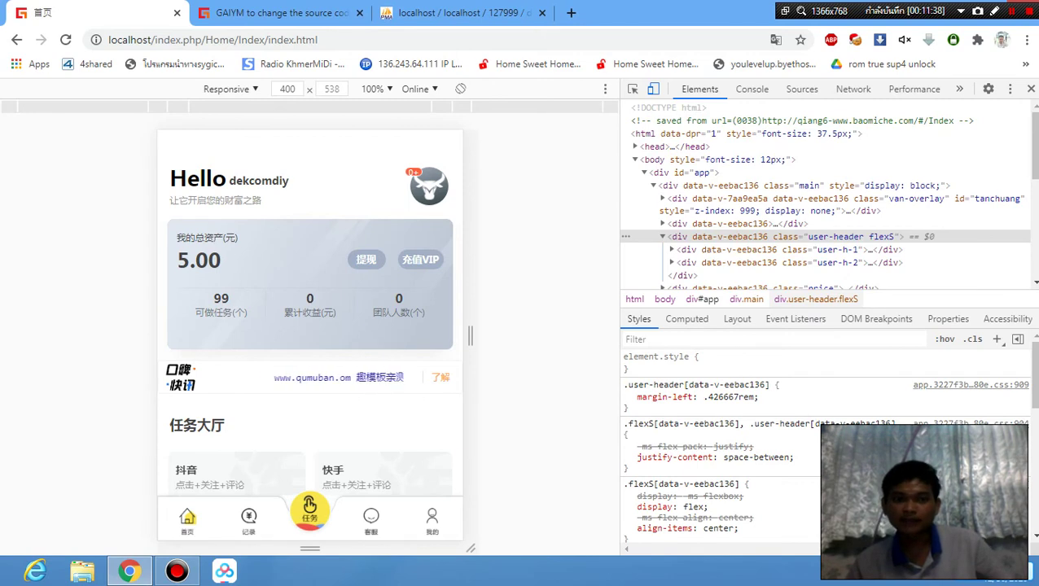
Reload dekcomdiy's home page, confirm the 20.00 balance, then return to the admin member list.
left_click(65, 39)
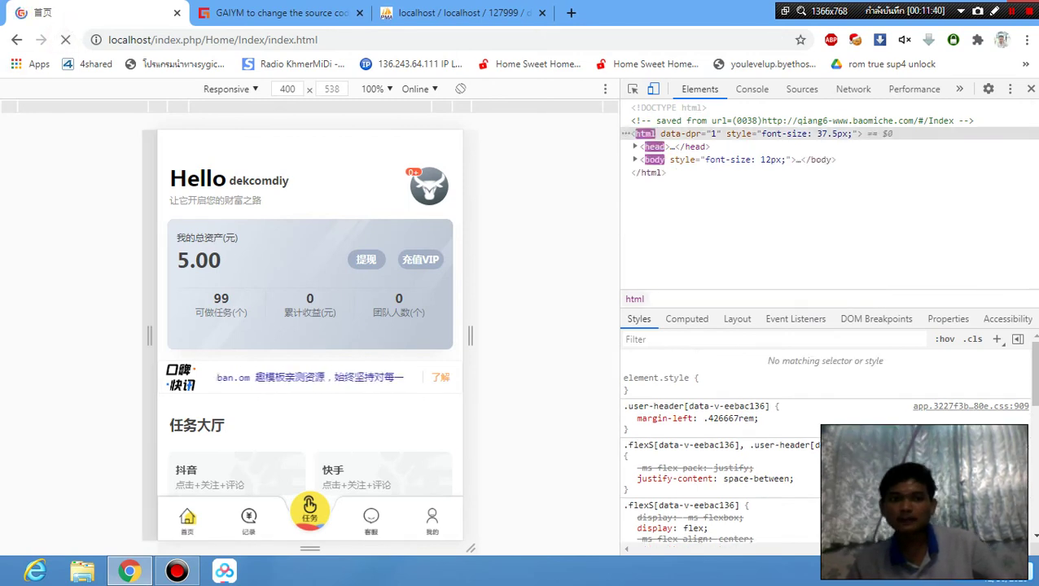
left_click(310, 474)
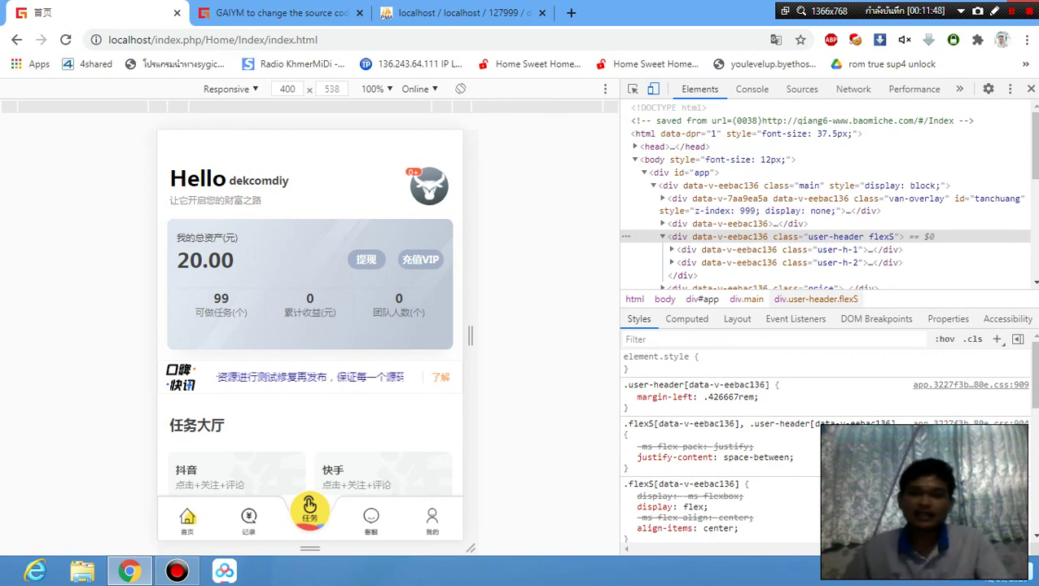
scroll(310, 326, "down", 3)
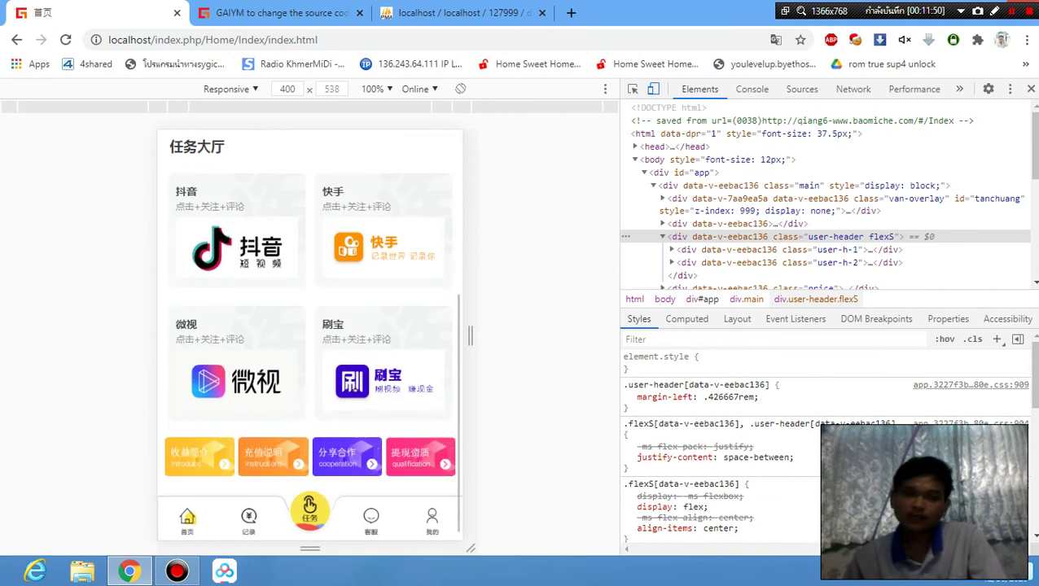
scroll(310, 326, "up", 4)
scroll(309, 326, "down", 3)
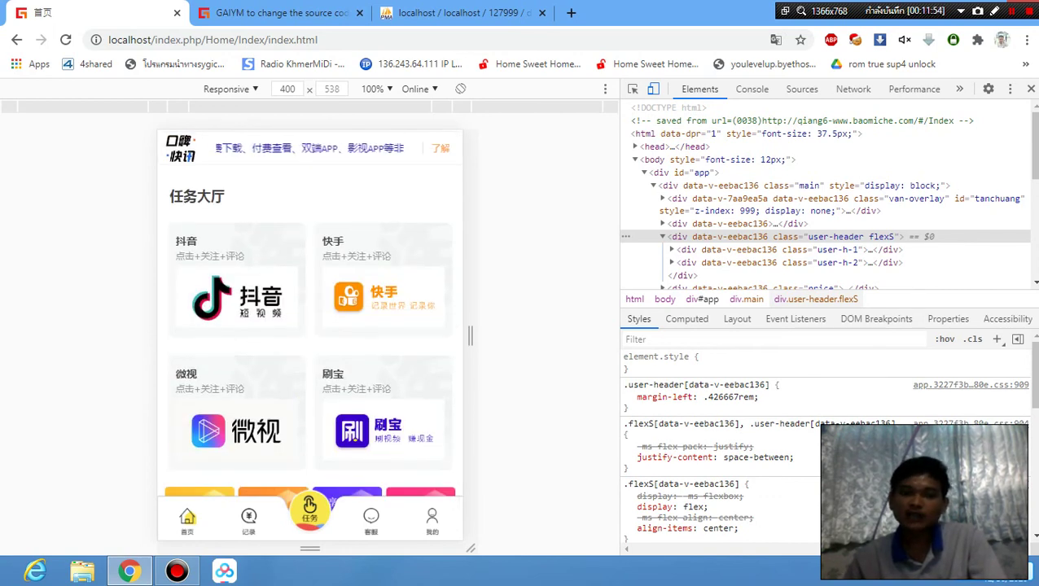
scroll(310, 325, "up", 3)
scroll(309, 326, "down", 1)
scroll(309, 325, "up", 1)
scroll(309, 326, "down", 3)
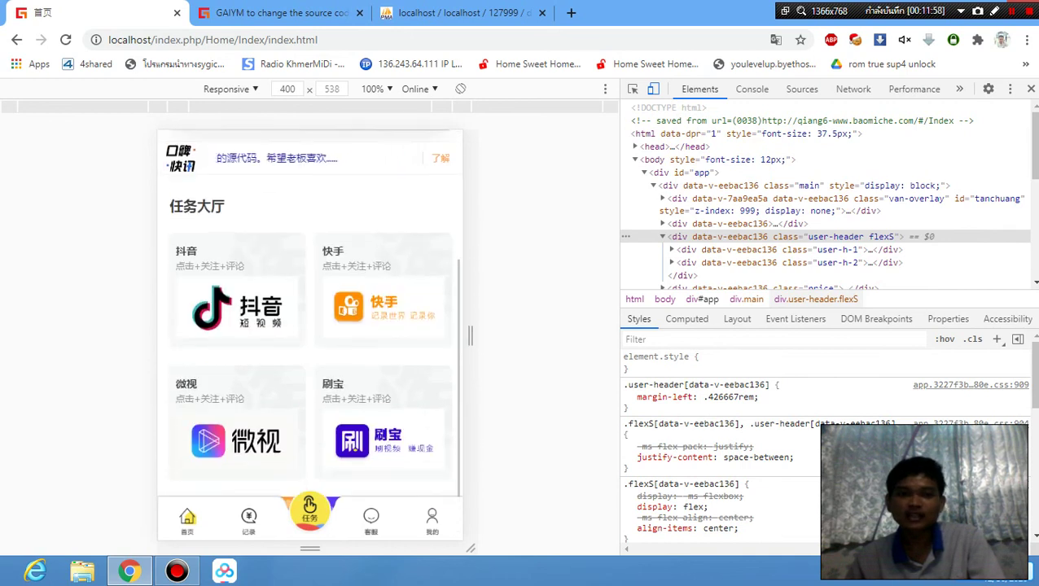
scroll(310, 326, "up", 3)
scroll(309, 326, "down", 3)
scroll(309, 325, "up", 2)
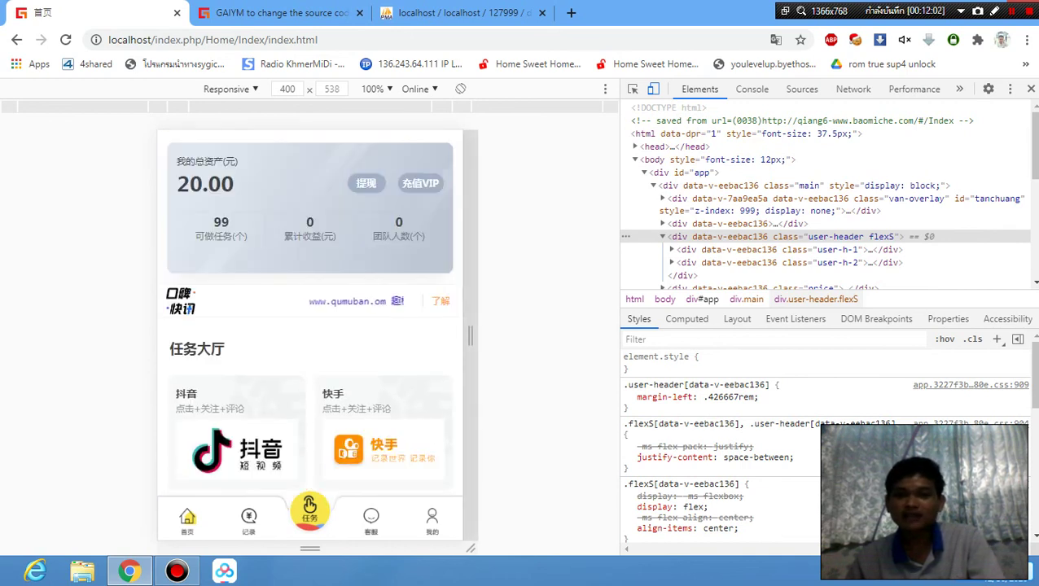
scroll(309, 326, "up", 2)
scroll(309, 326, "down", 2)
scroll(310, 326, "down", 1)
scroll(309, 325, "up", 2)
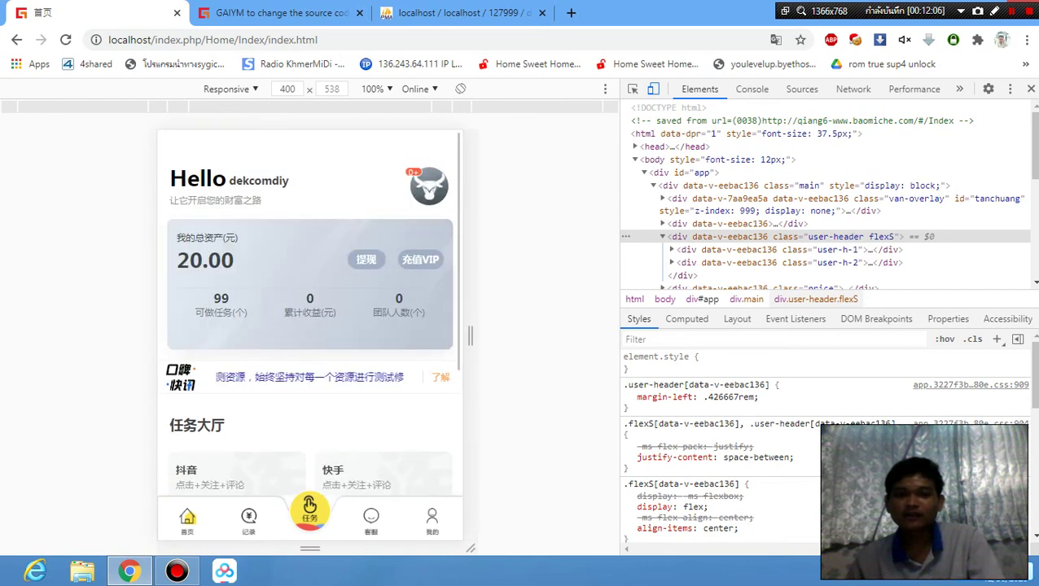
left_click(273, 13)
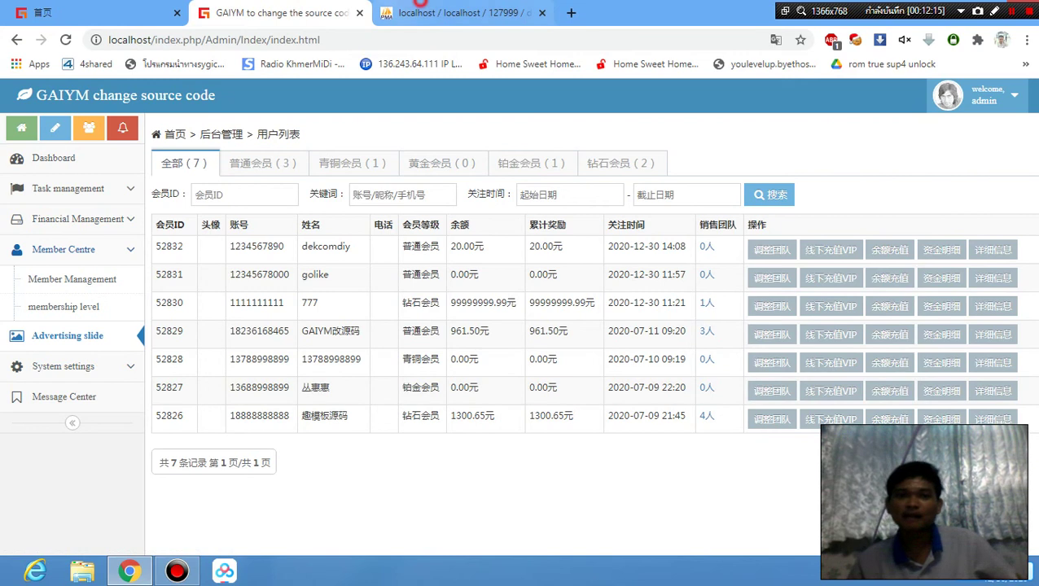
In phpMyAdmin database 127999, browse dt_task, dt_task_apply and dt_admin_nav, then open dt_level.
left_click(456, 13)
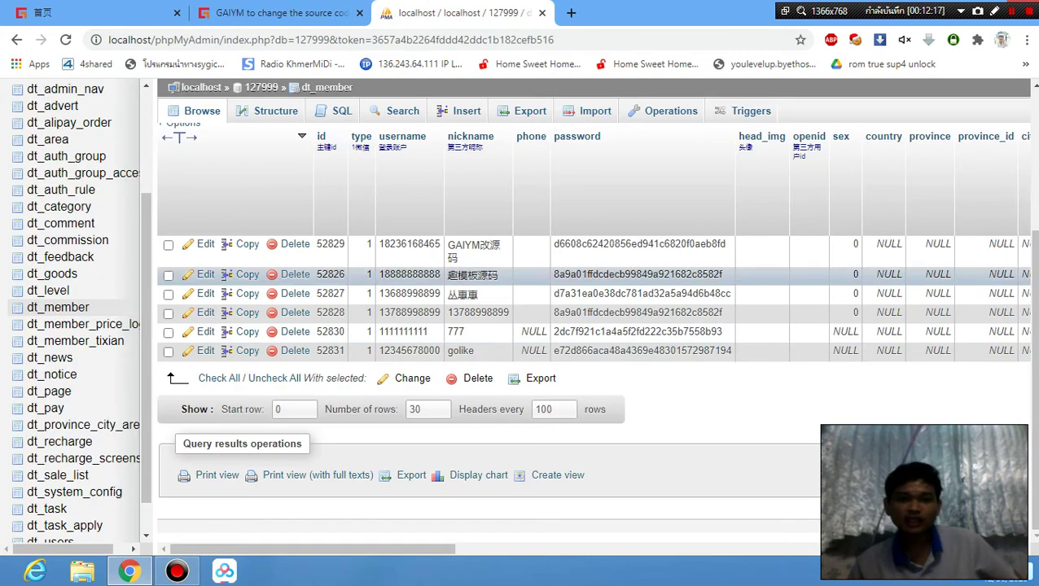
left_click(65, 39)
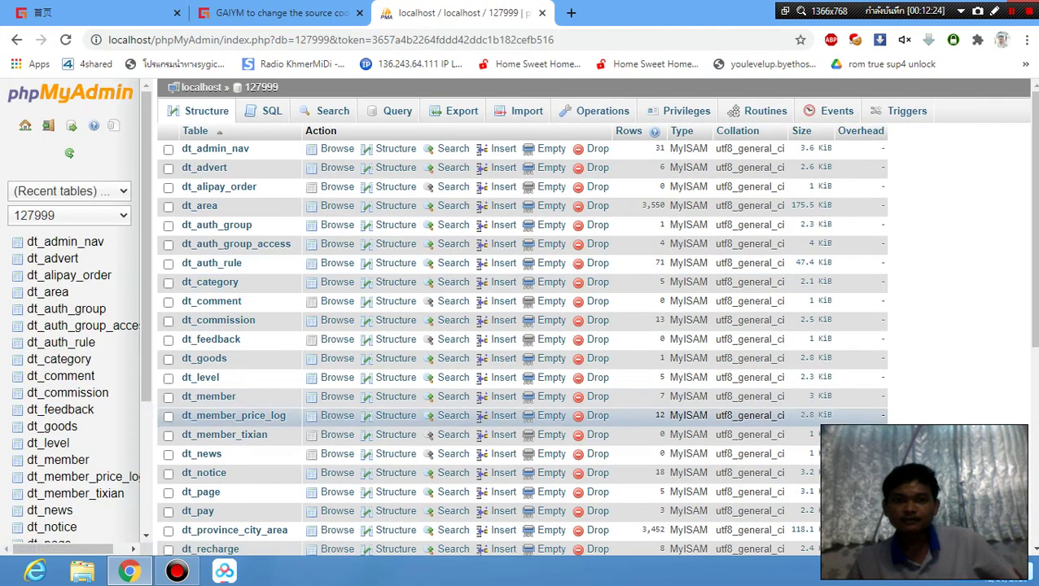
scroll(47, 292, "down", 3)
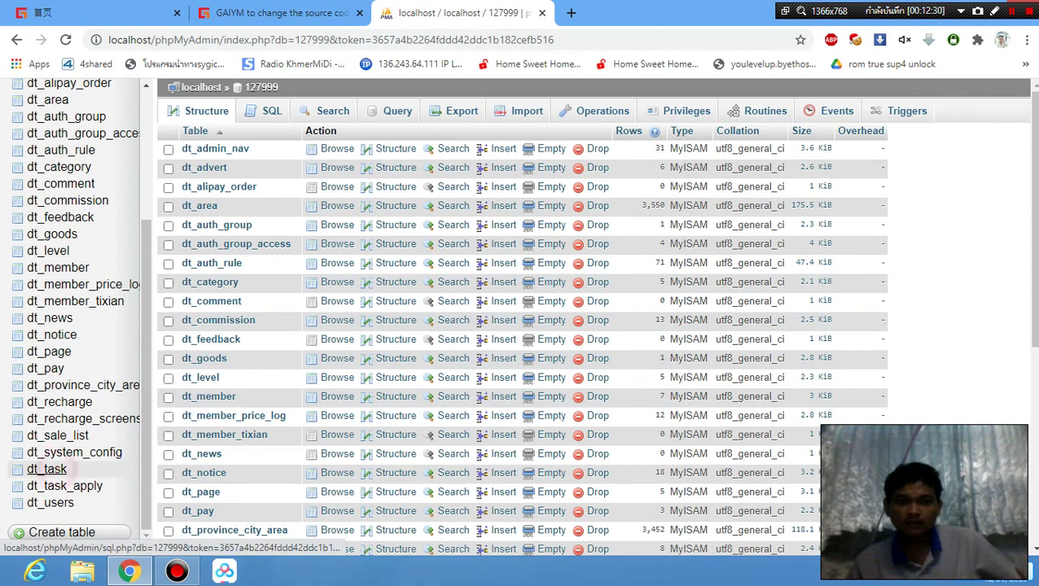
left_click(47, 469)
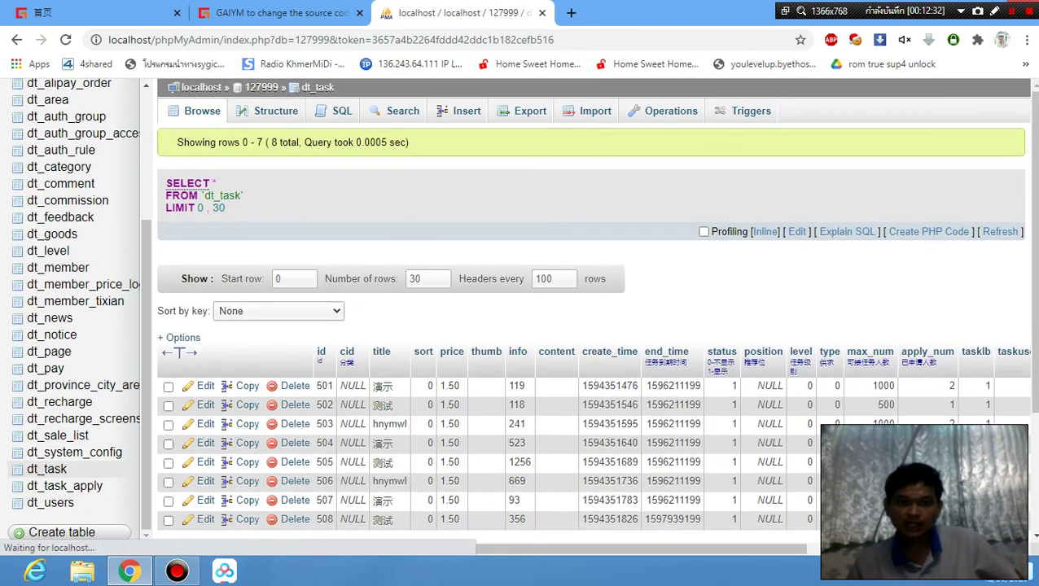
scroll(521, 326, "down", 2)
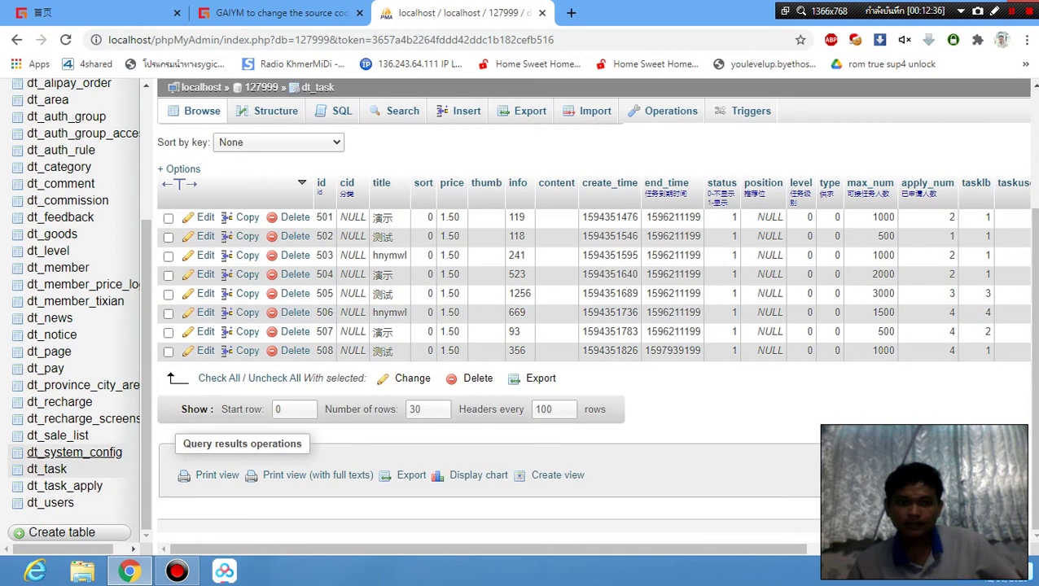
left_click(64, 486)
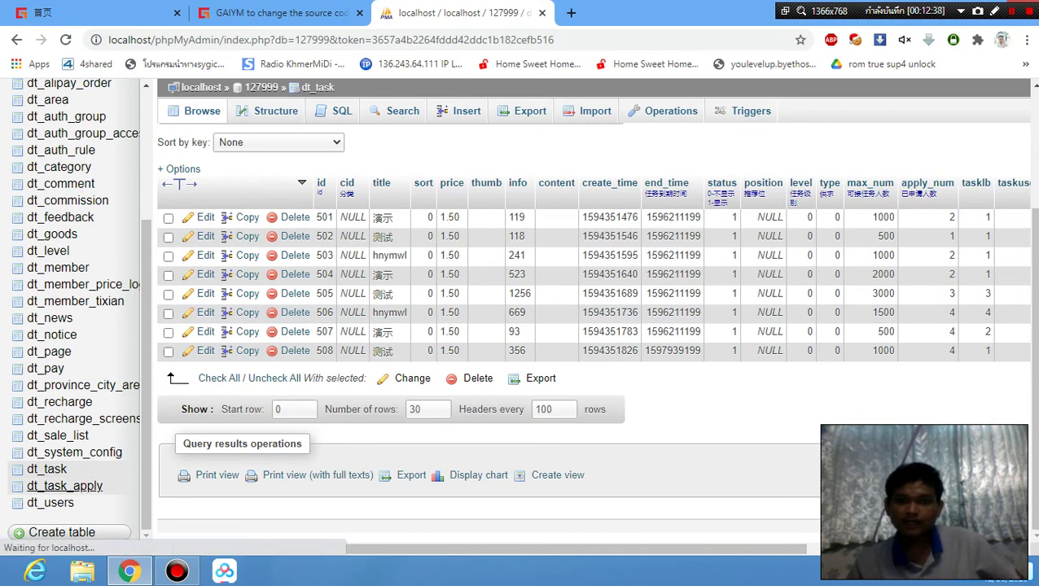
scroll(521, 286, "down", 2)
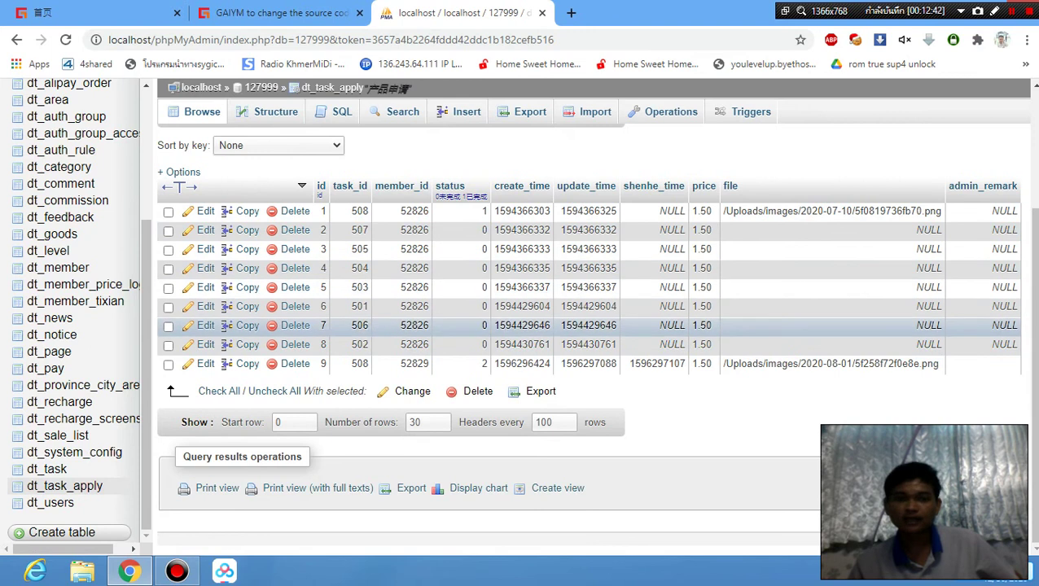
scroll(81, 325, "up", 3)
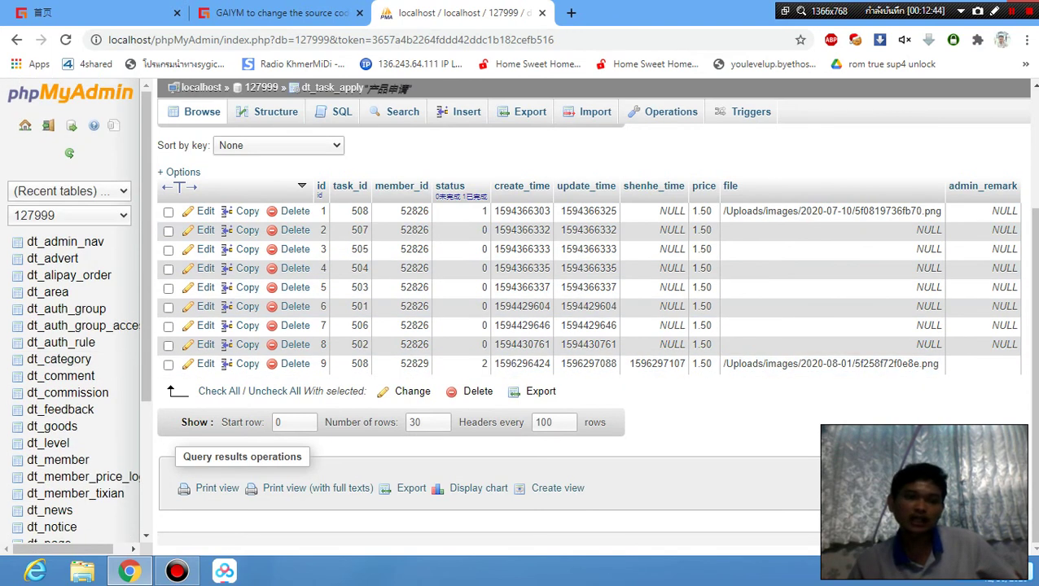
left_click(75, 234)
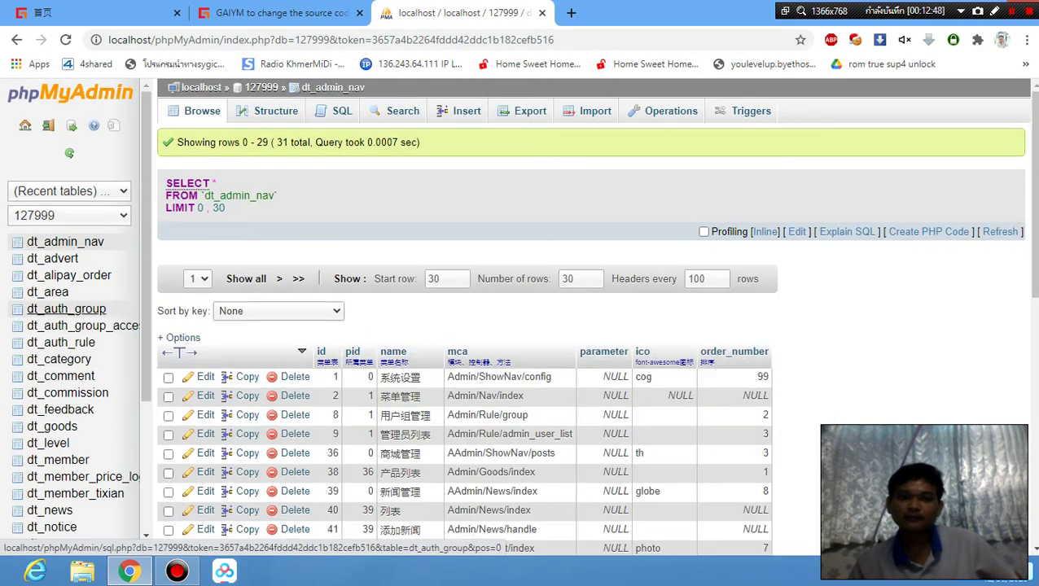
scroll(69, 311, "down", 3)
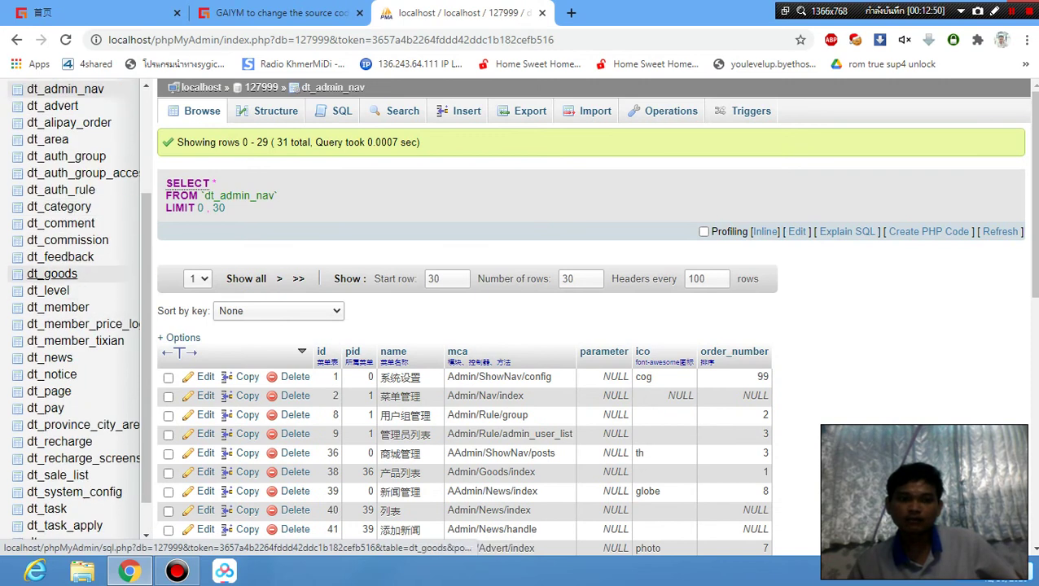
left_click(59, 291)
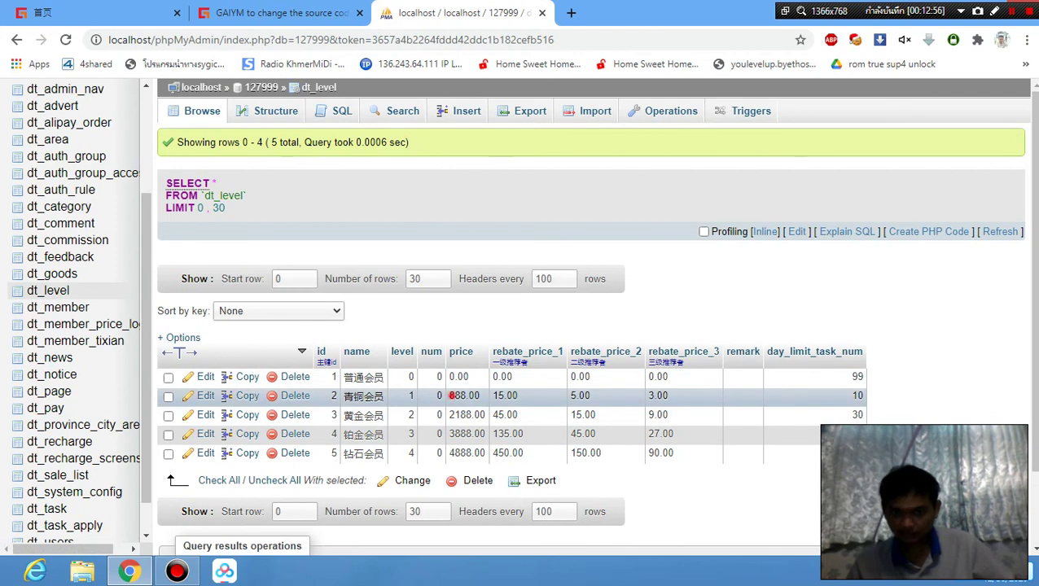
Change the ordinary level's day_limit_task_num from 99 to 3, then open dt_member.
double_click(451, 396)
left_click(508, 376)
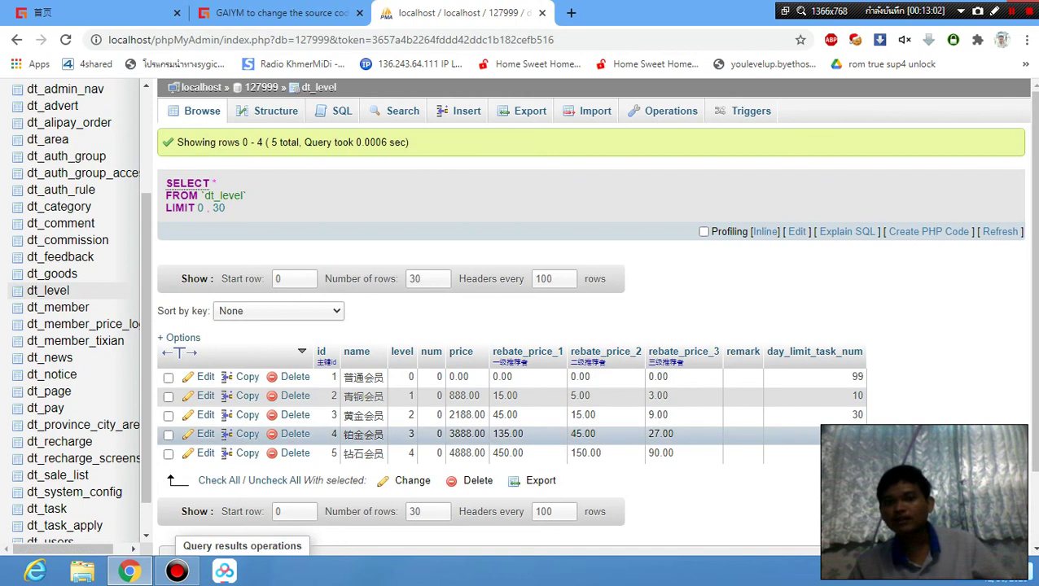
scroll(513, 407, "down", 1)
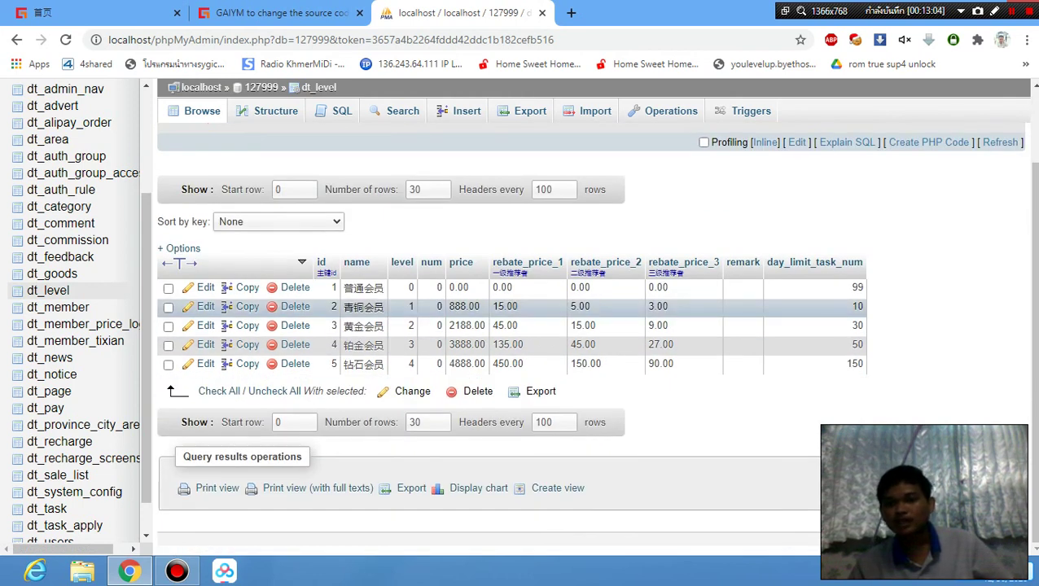
double_click(852, 287)
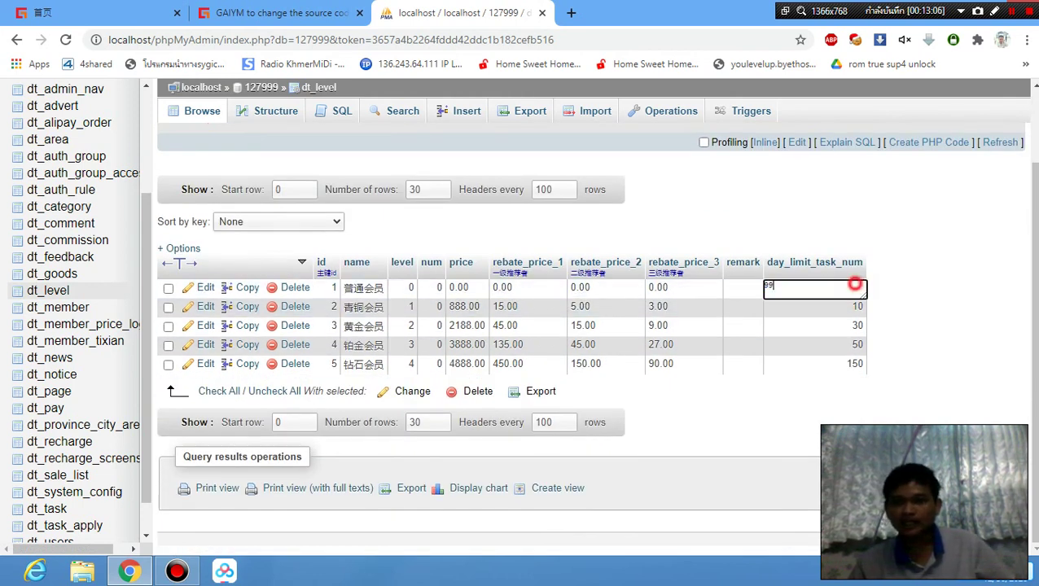
type("3")
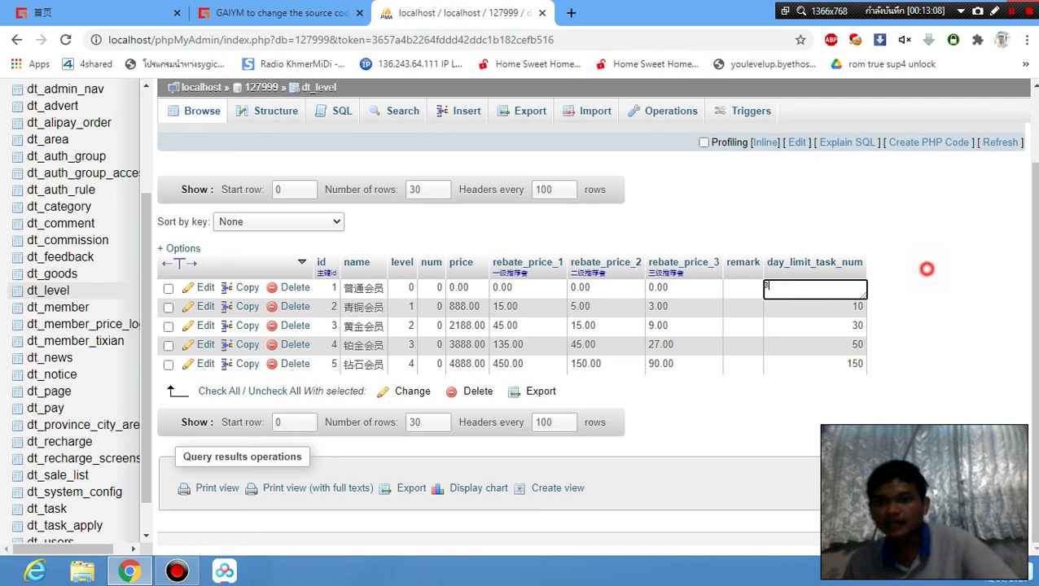
left_click(872, 289)
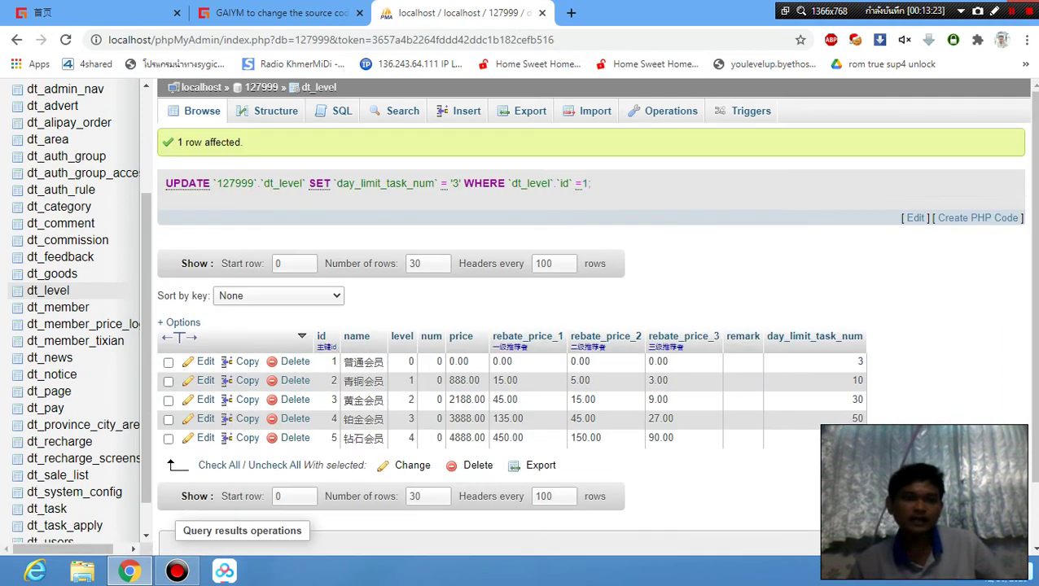
left_click(75, 307)
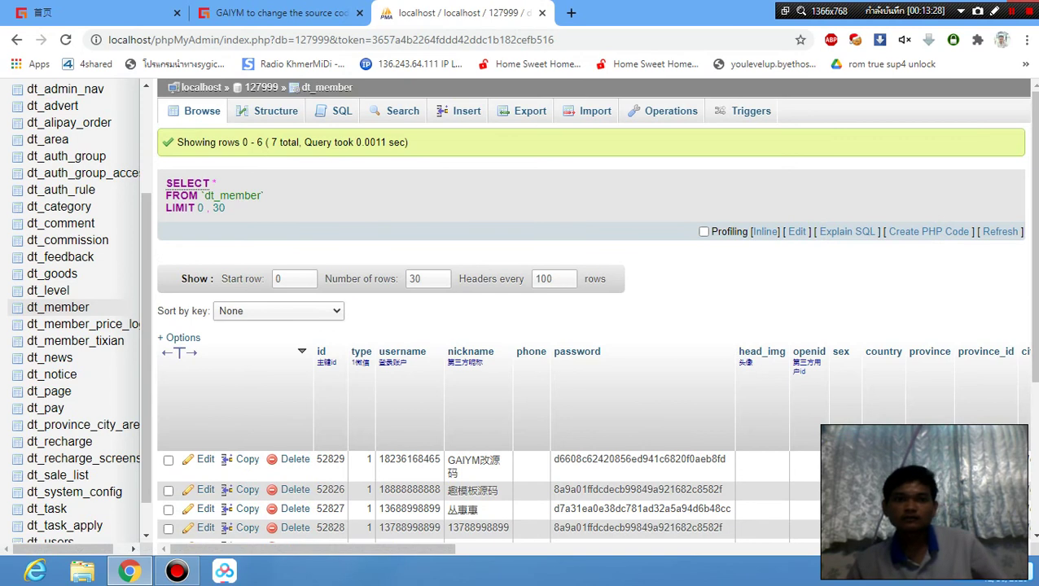
left_click(276, 12)
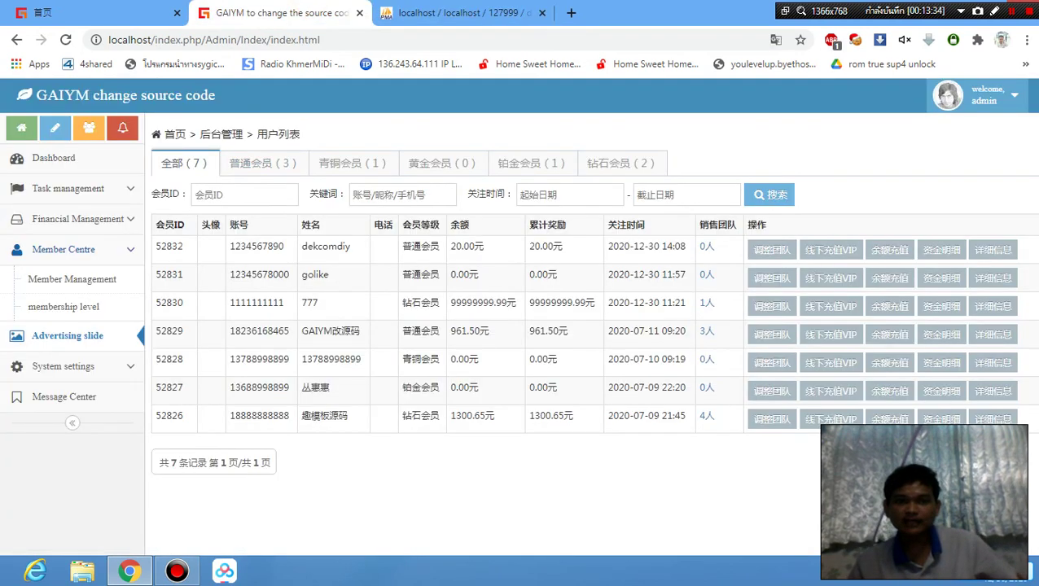
left_click_drag(178, 246, 167, 246)
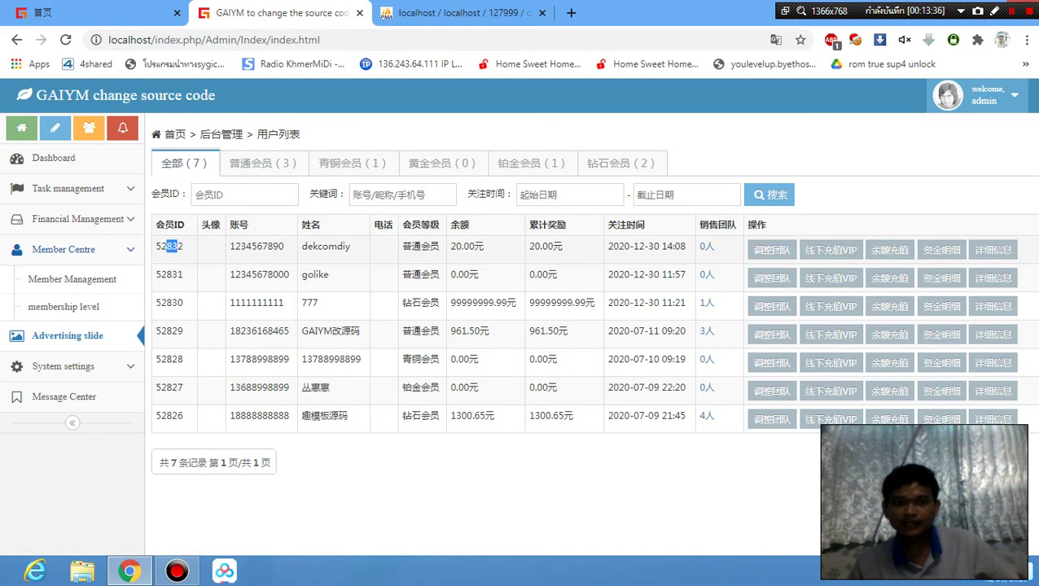
triple_click(172, 245)
left_click(195, 246)
triple_click(185, 246)
double_click(173, 246)
right_click(199, 249)
left_click(223, 258)
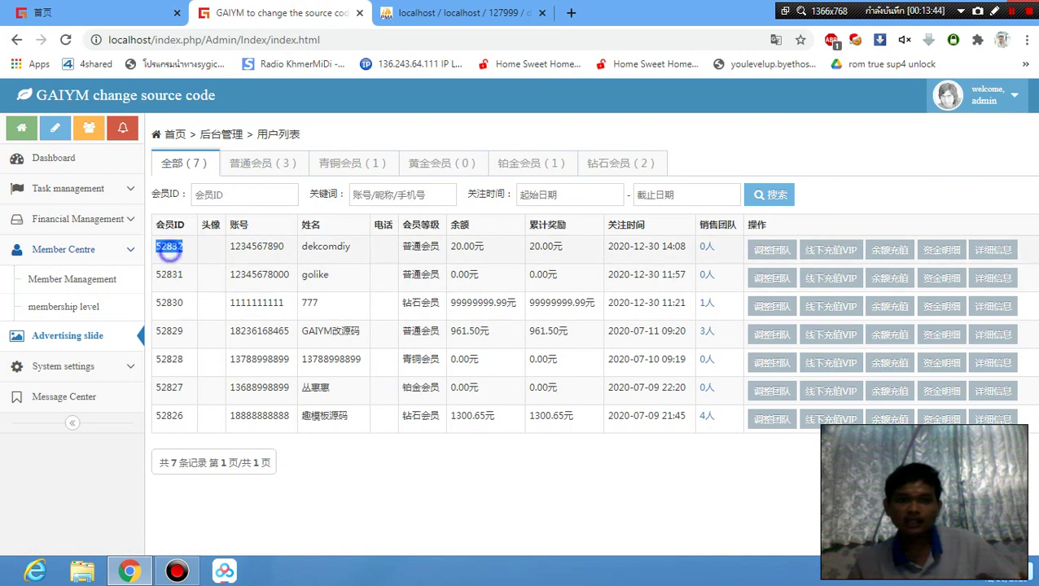
right_click(169, 253)
left_click(199, 263)
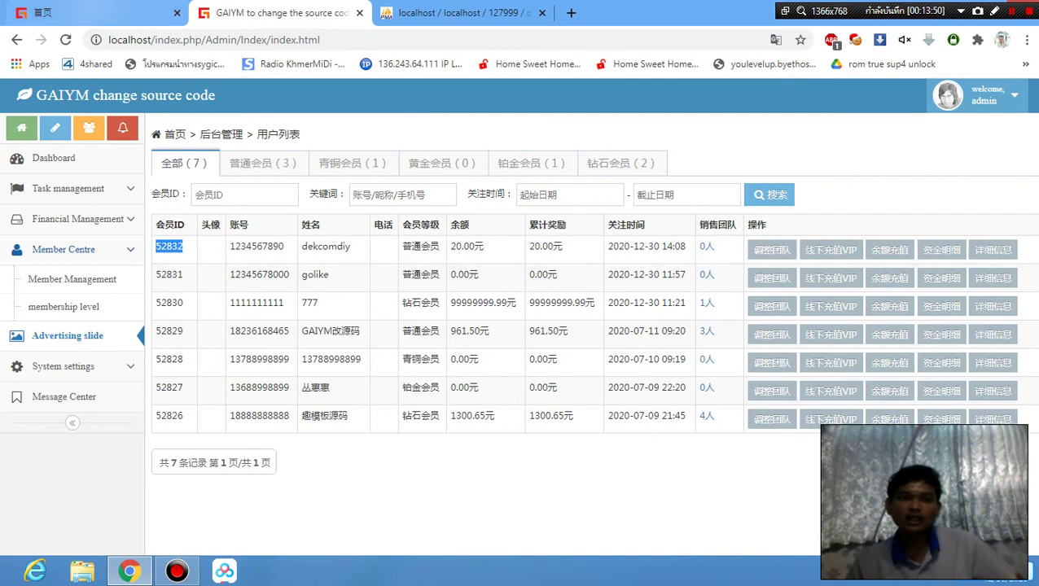
Return to dekcomdiy's mobile home page showing the 20.00 balance.
left_click(98, 12)
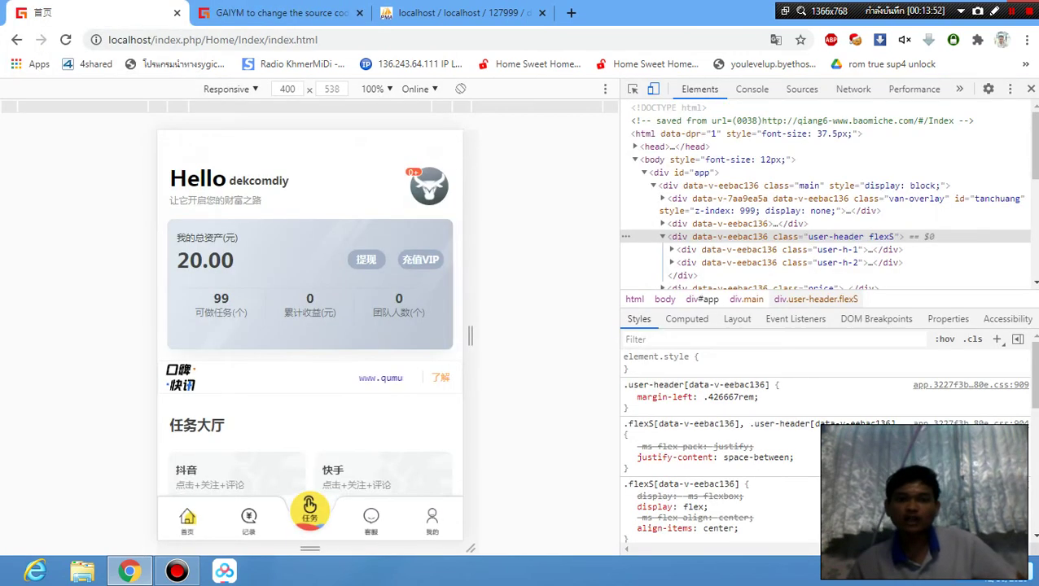
scroll(309, 326, "down", 5)
scroll(310, 325, "up", 5)
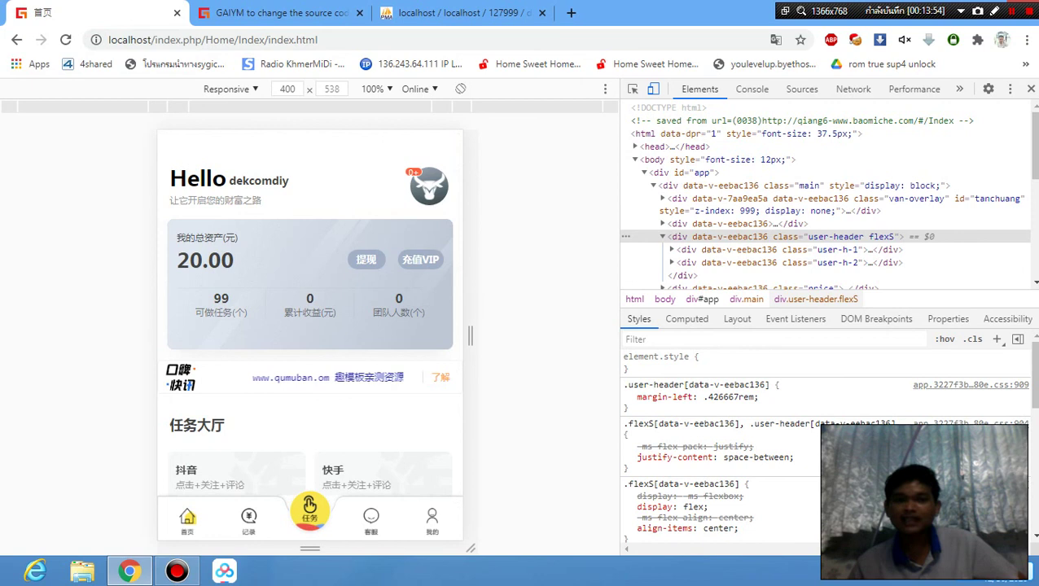
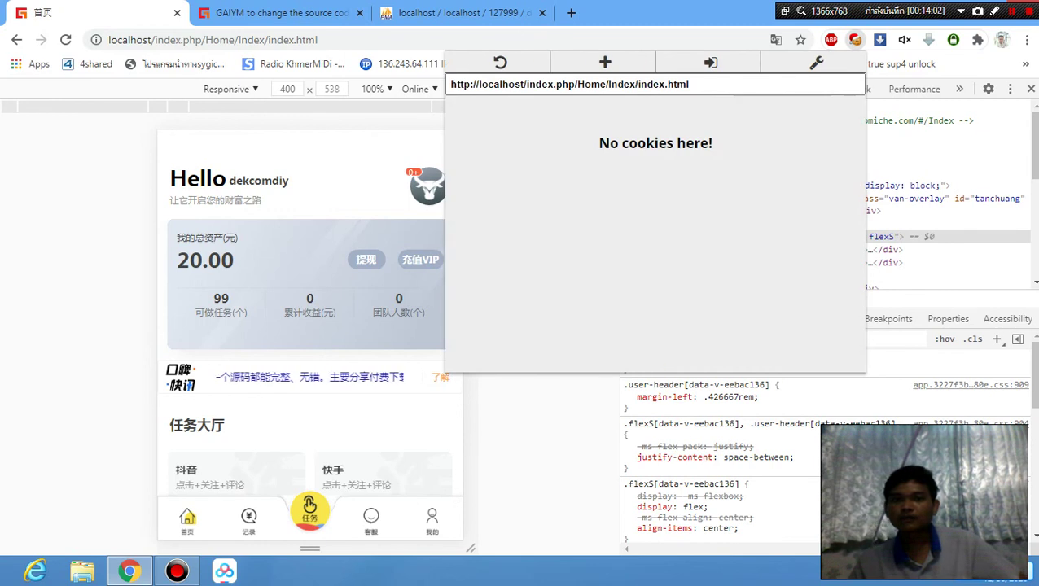
Reload the site, go to the 免费注册 registration page and paste the invite code.
key("Escape")
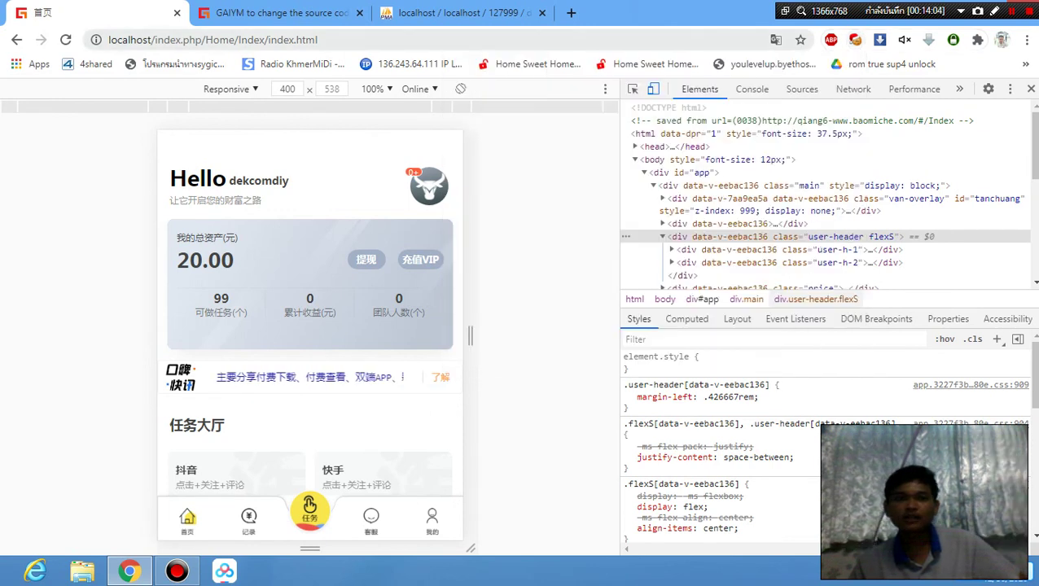
left_click(66, 39)
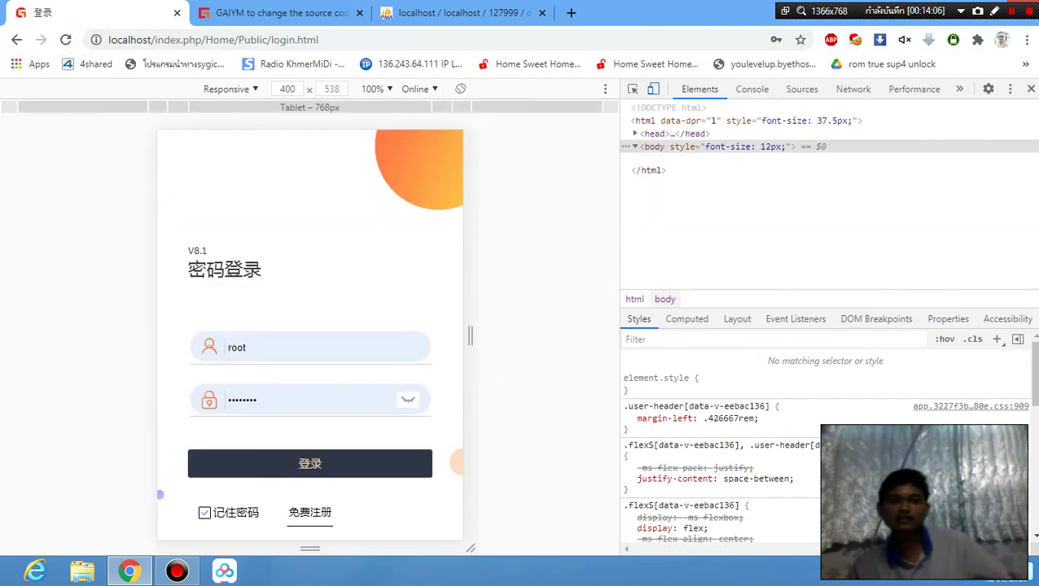
left_click(309, 512)
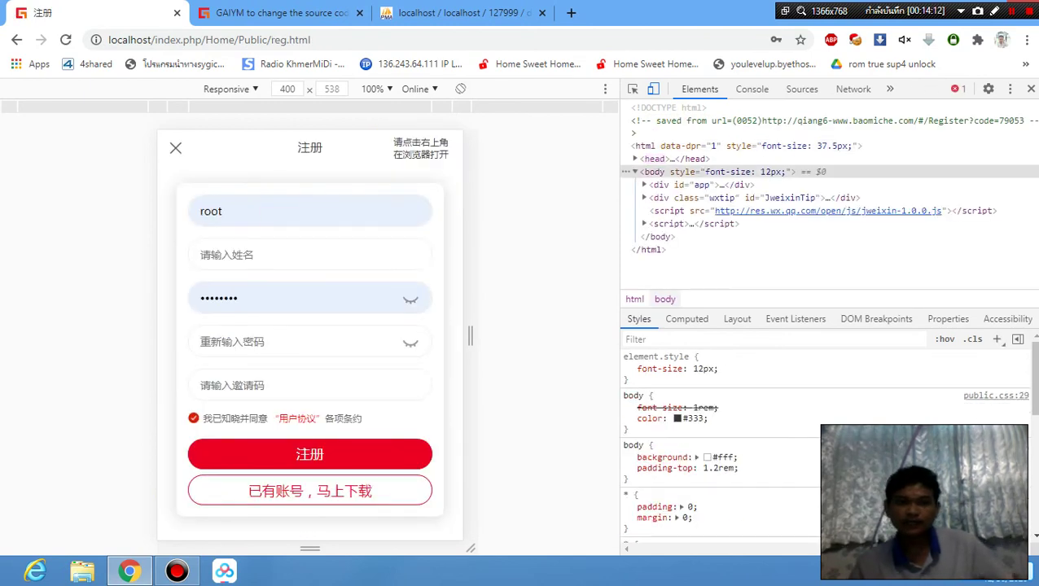
left_click(279, 392)
right_click(270, 385)
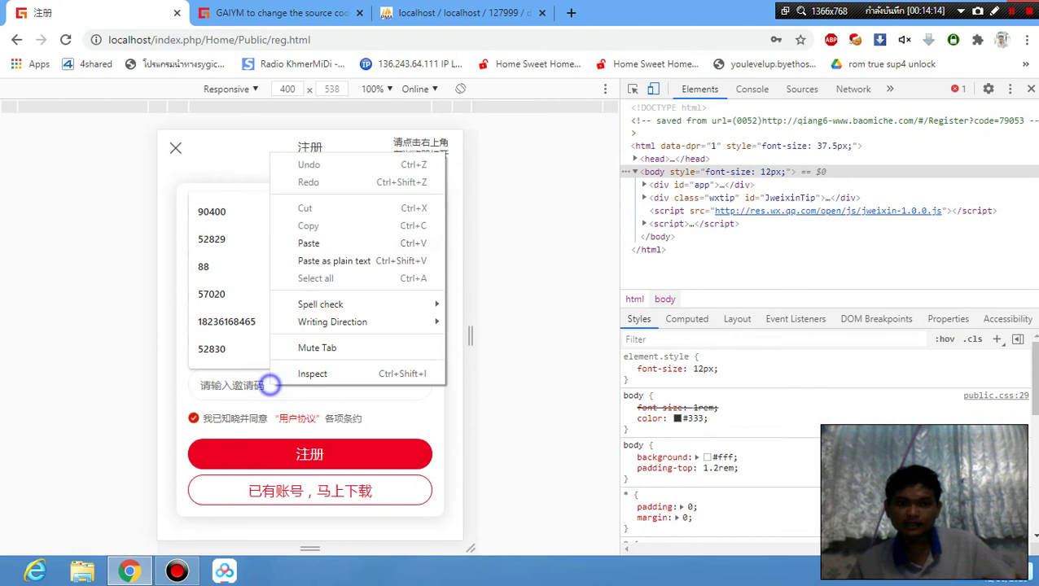
left_click(313, 243)
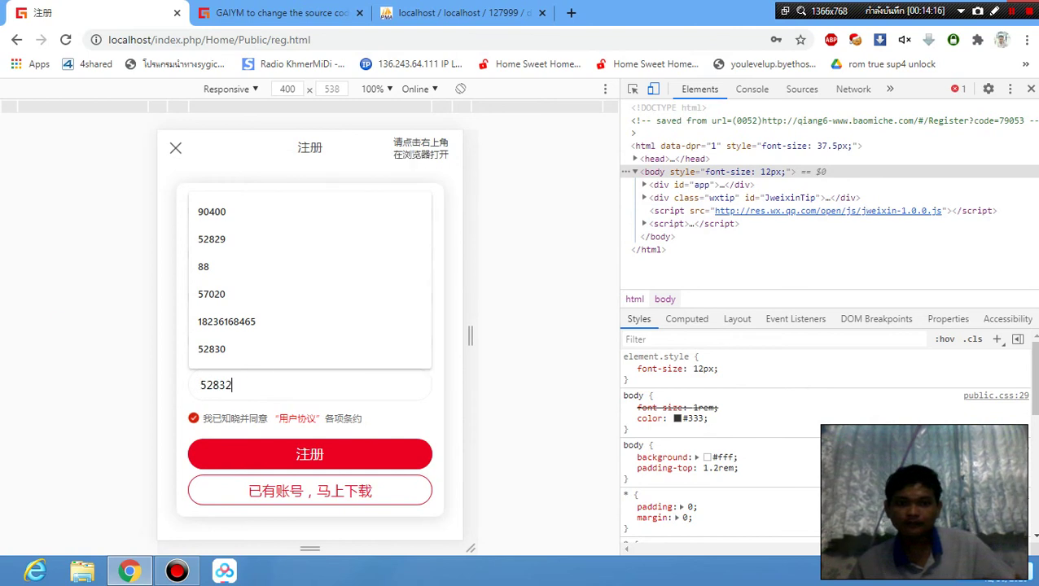
left_click(60, 322)
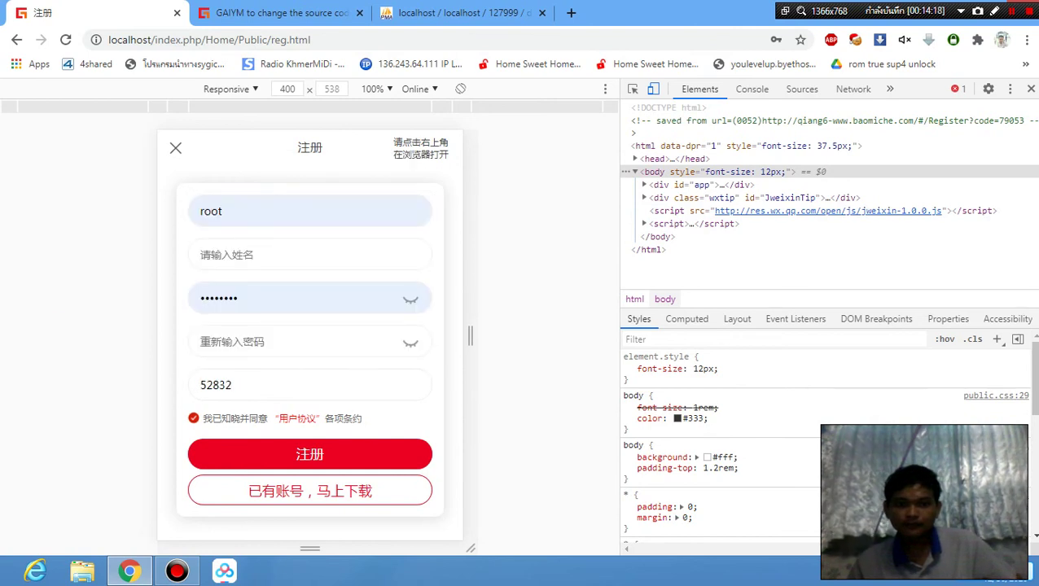
Replace the autofilled values with the phone number, name, password and matching confirm password.
left_click(271, 211)
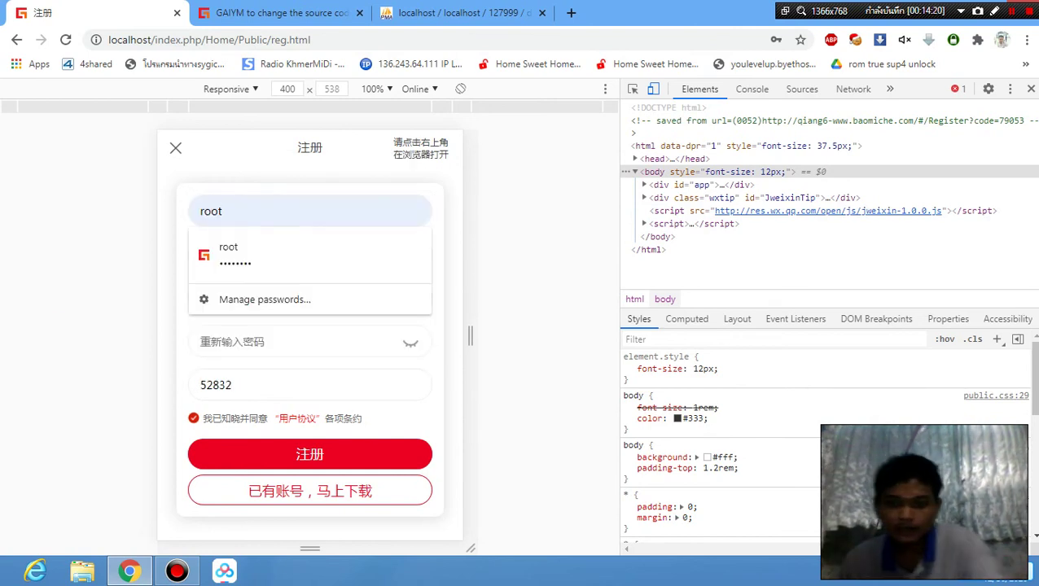
key("BackSpace")
type("0000000000")
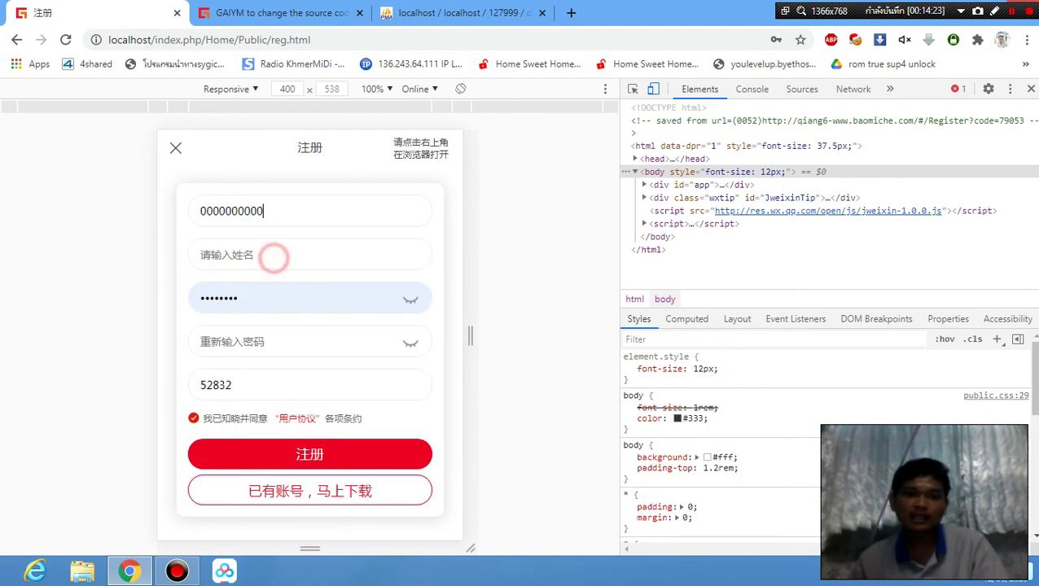
left_click(274, 258)
type("111111")
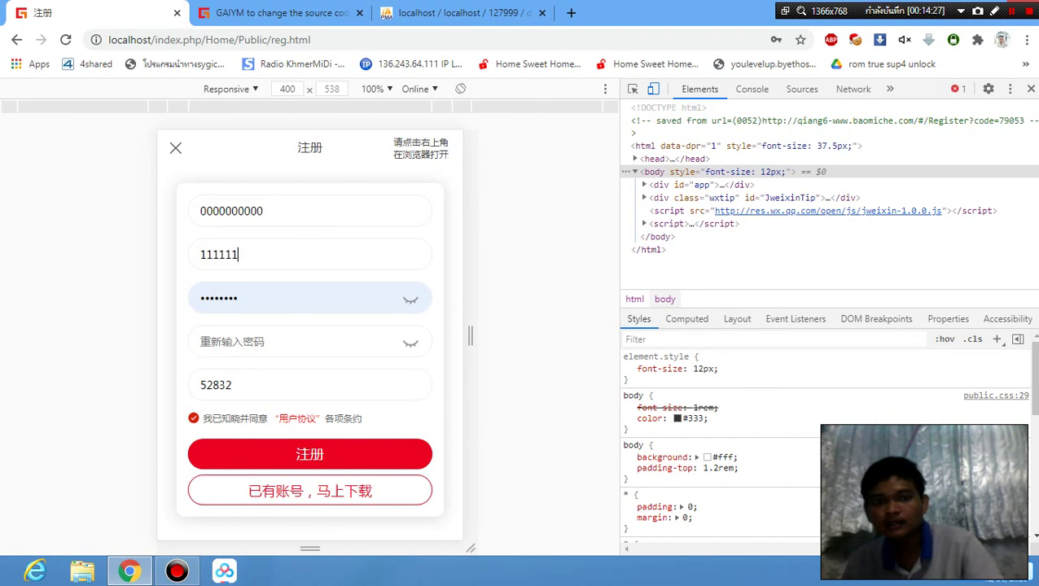
left_click(262, 299)
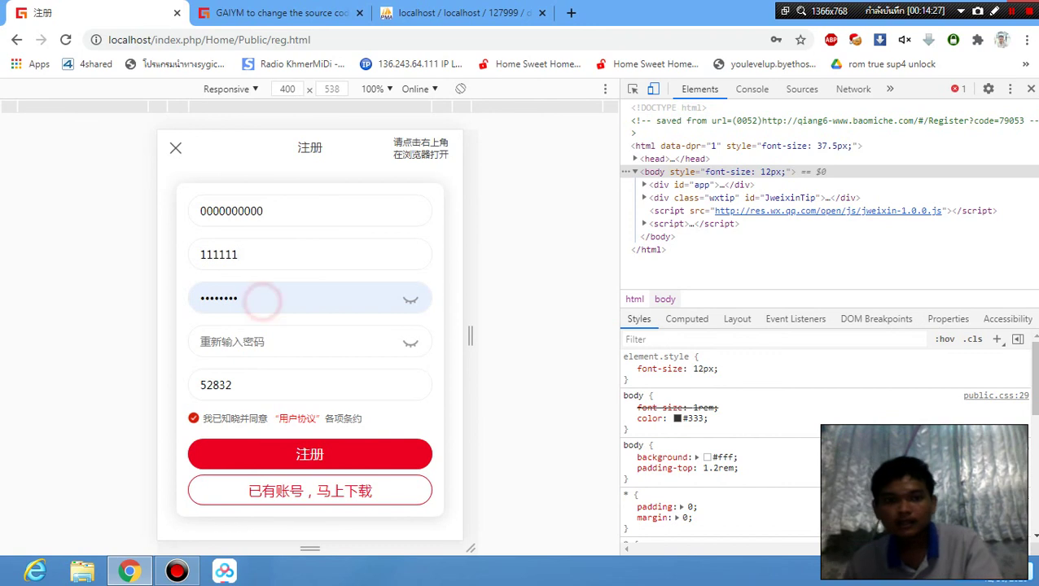
left_click(261, 300)
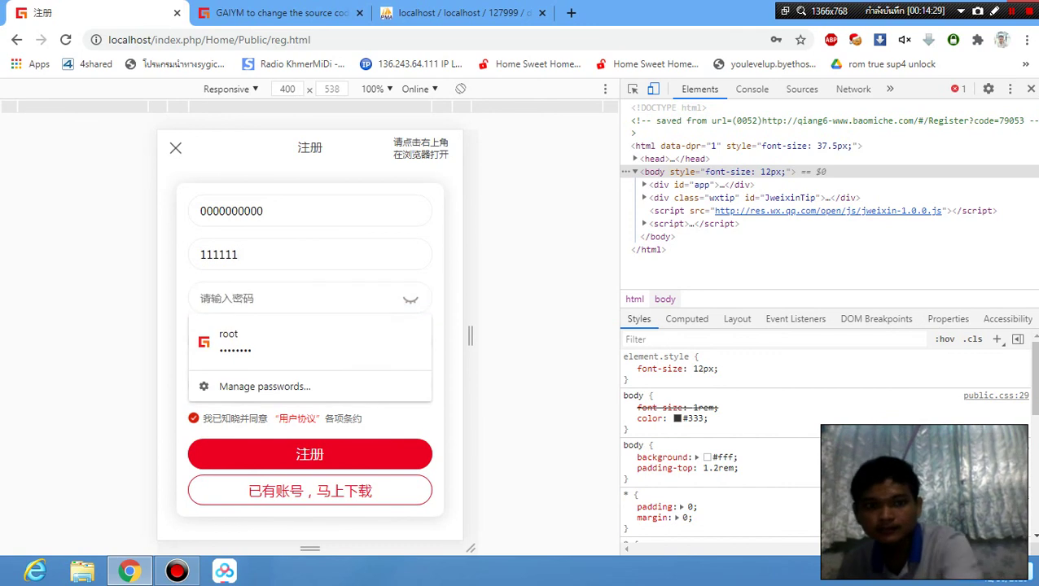
type("1")
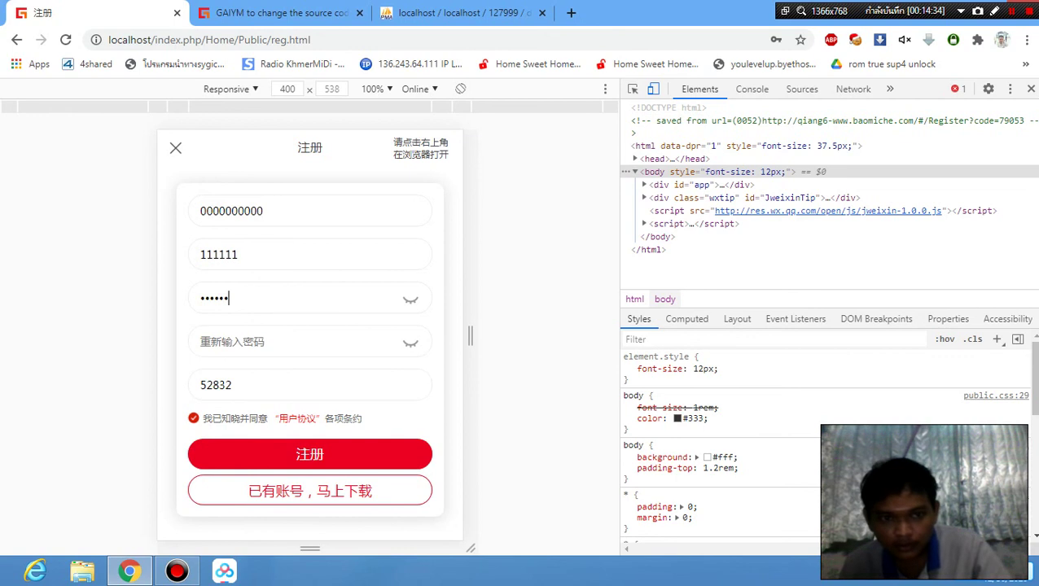
left_click(237, 335)
type("1")
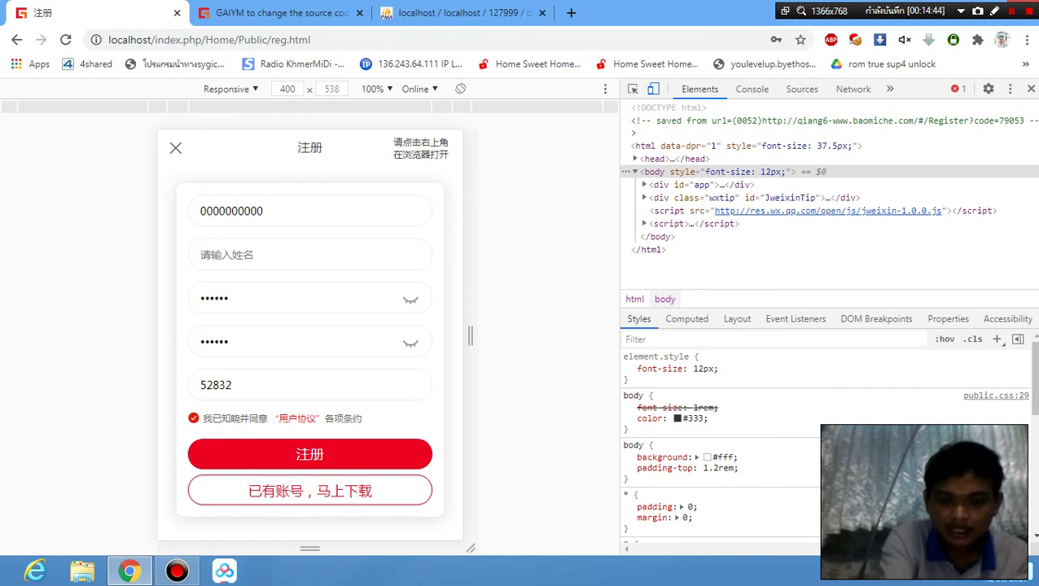
type("gumailike.co")
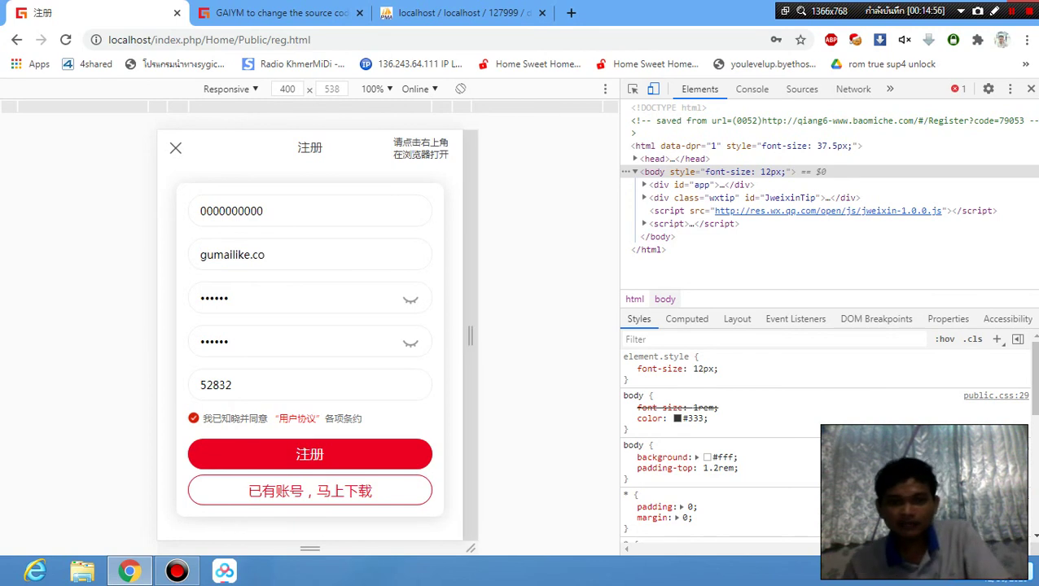
Submit the registration, dismiss the password warning and announcement, and browse the member home page.
left_click(301, 452)
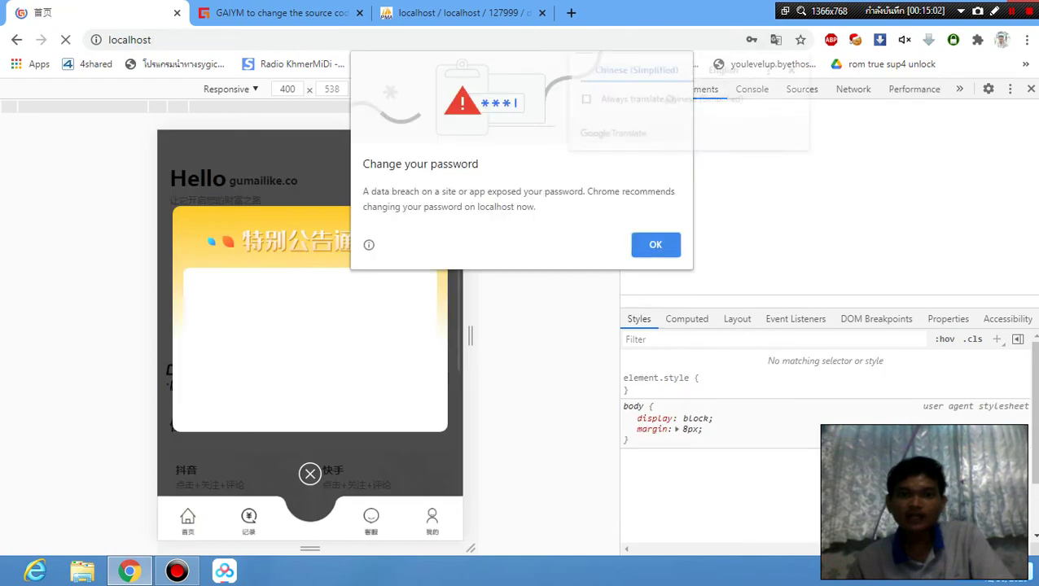
key("Return")
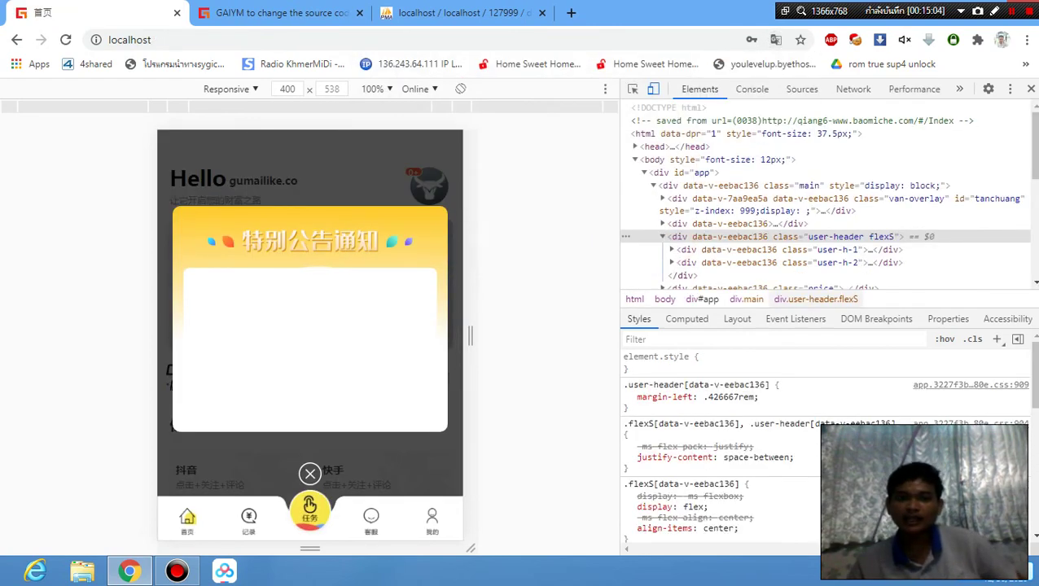
left_click(309, 473)
scroll(309, 326, "down", 5)
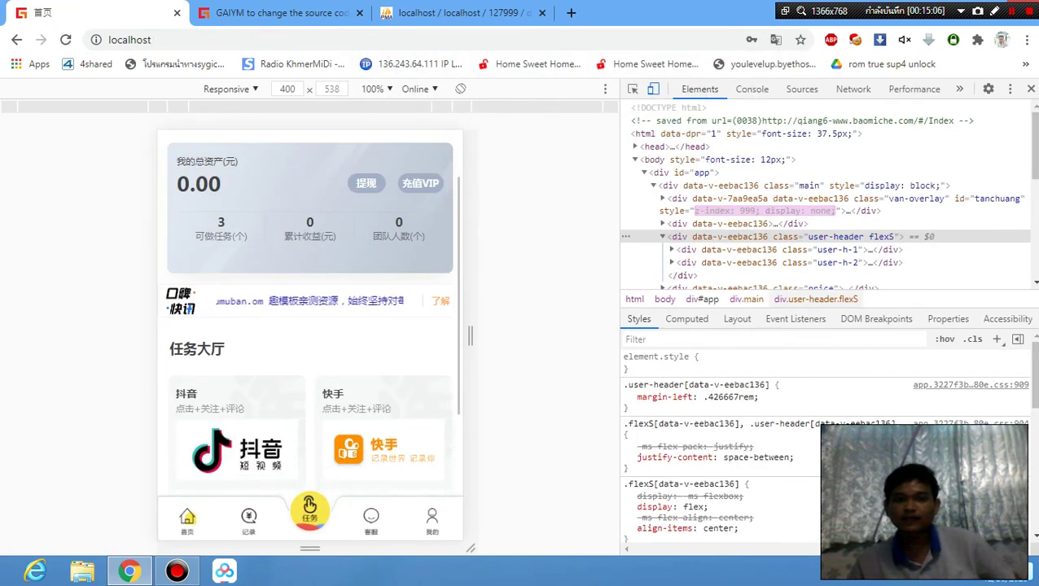
scroll(309, 326, "up", 5)
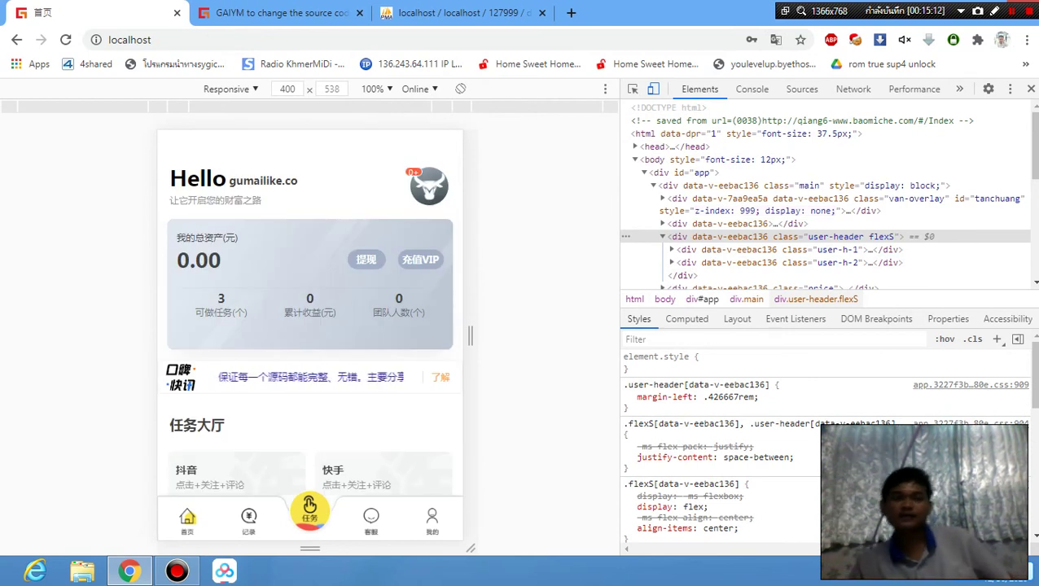
scroll(309, 326, "down", 1)
scroll(309, 325, "down", 2)
scroll(309, 326, "up", 3)
scroll(310, 326, "down", 3)
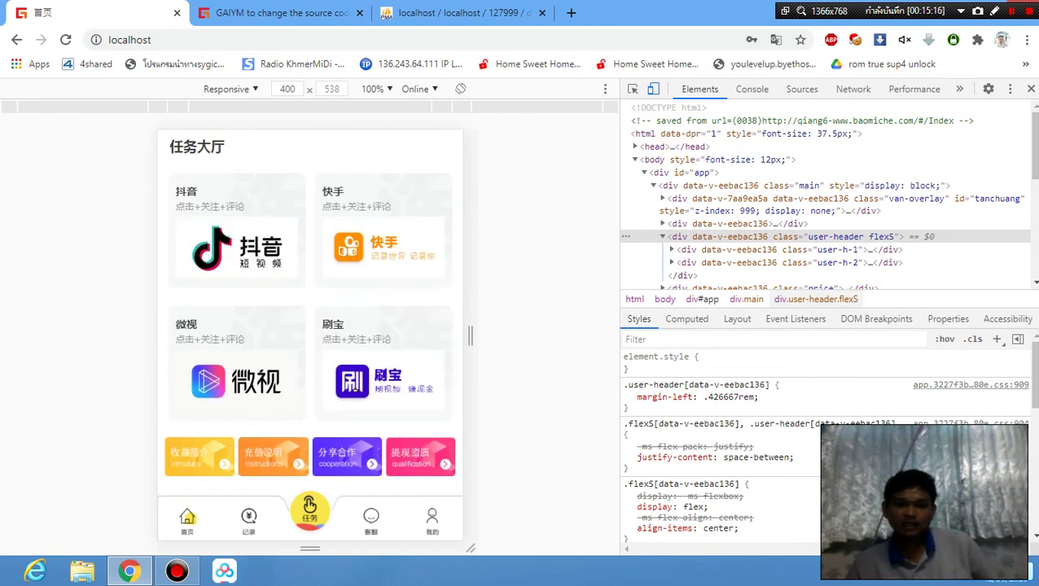
scroll(309, 326, "up", 3)
scroll(309, 326, "down", 3)
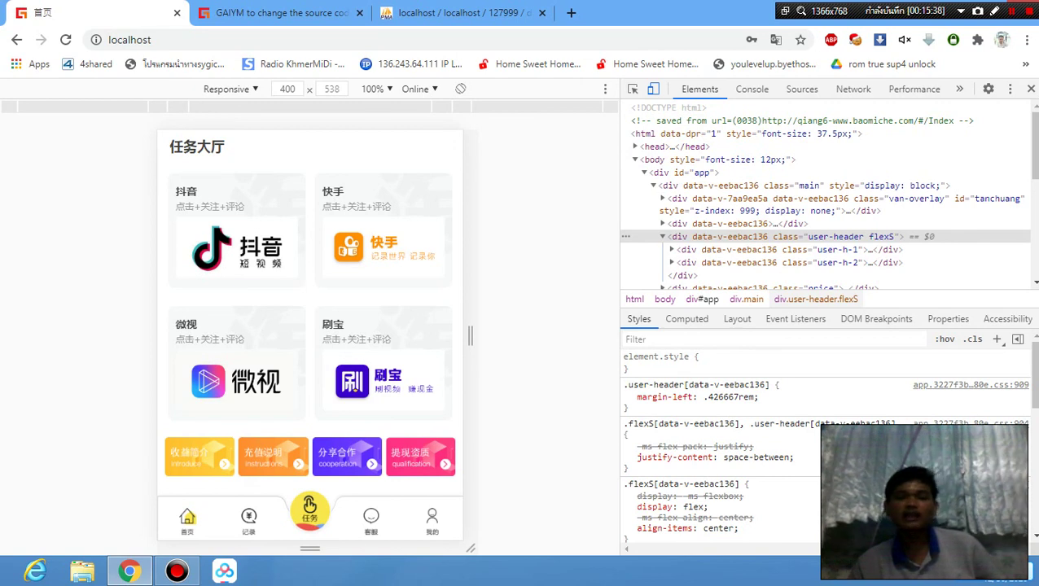
scroll(310, 325, "up", 5)
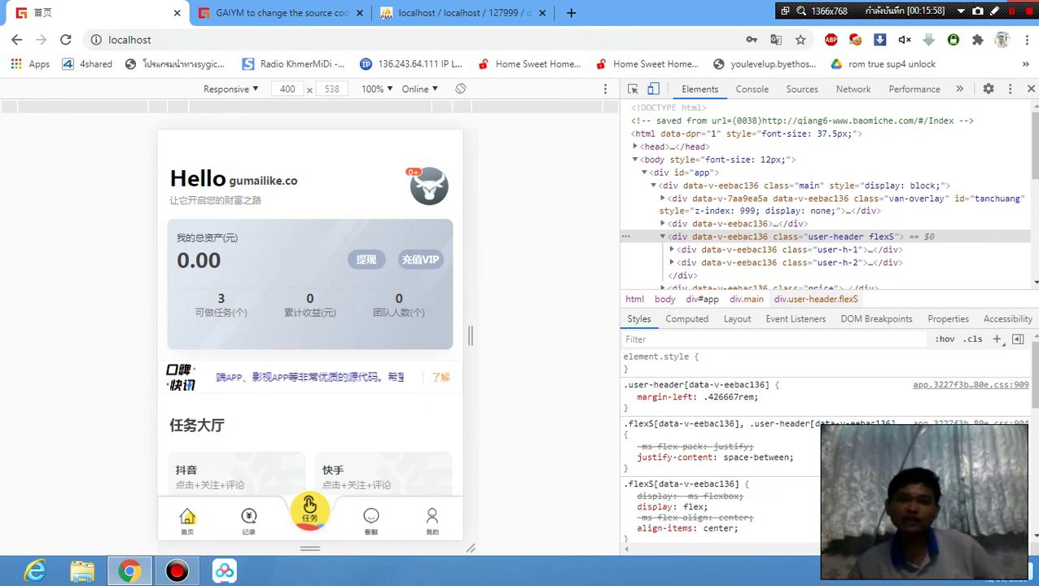
left_click(416, 260)
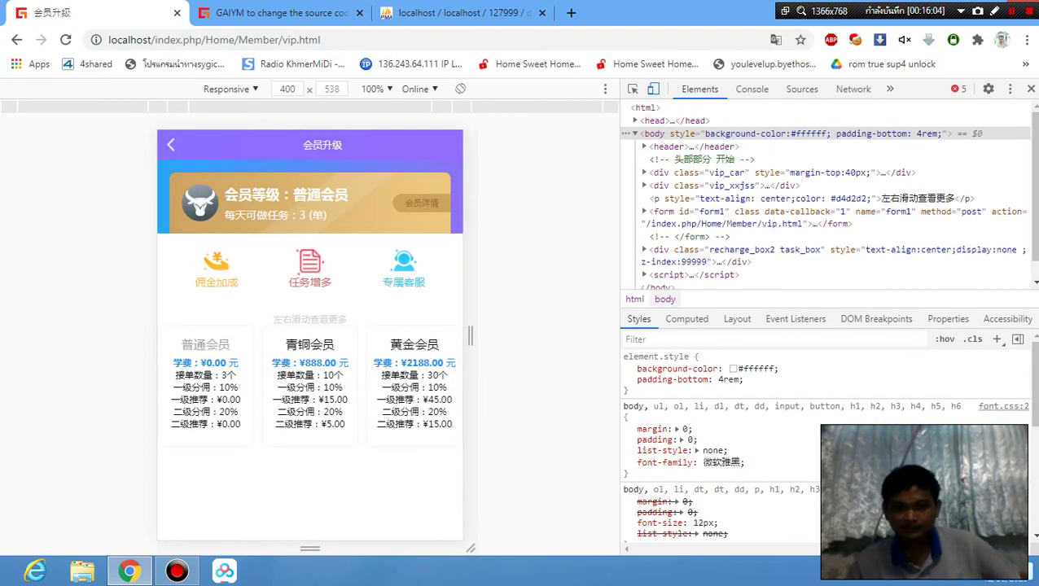
left_click(405, 363)
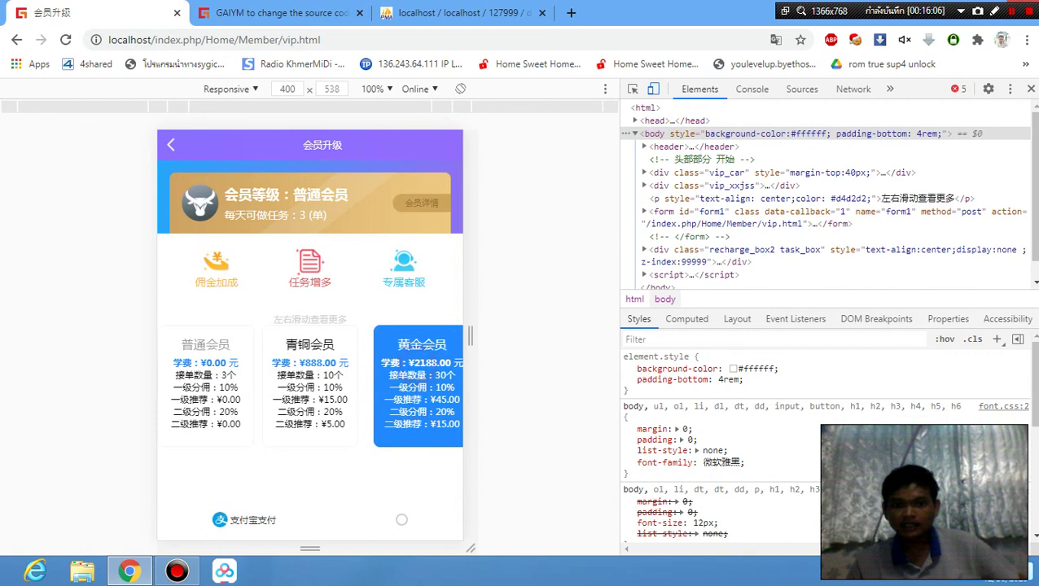
scroll(310, 334, "down", 2)
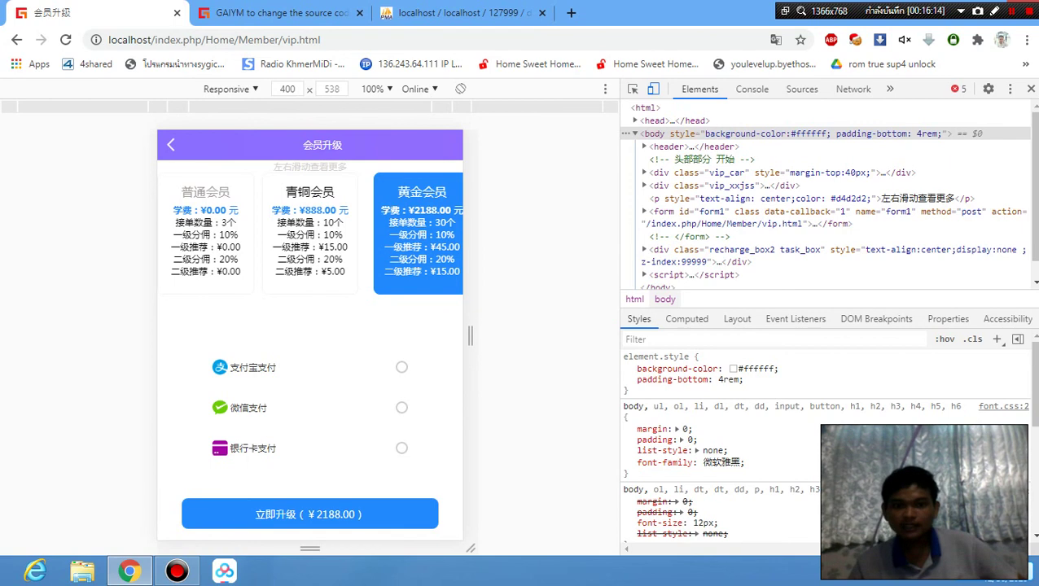
left_click(400, 448)
scroll(276, 462, "down", 1)
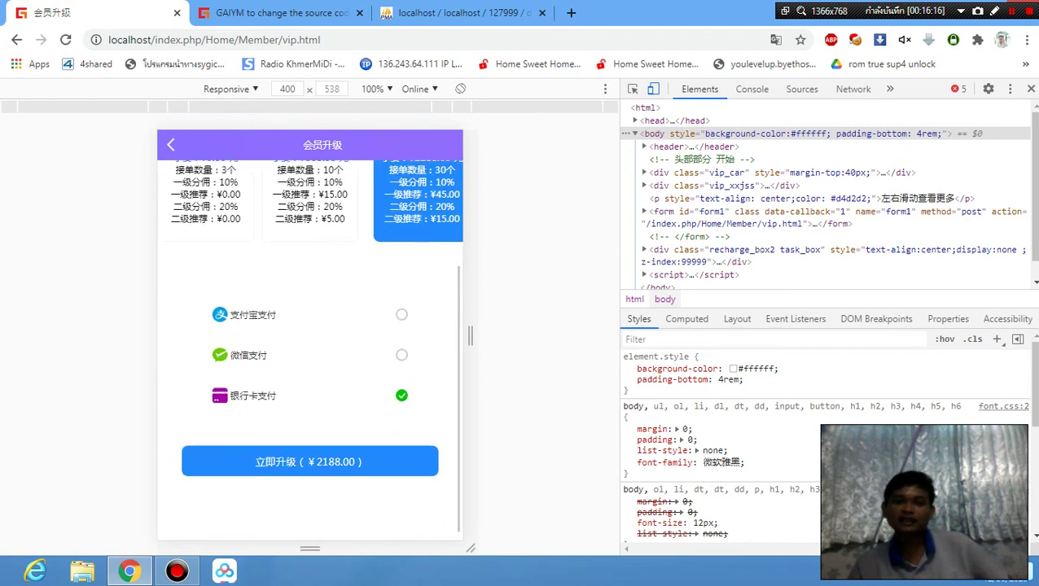
left_click(276, 462)
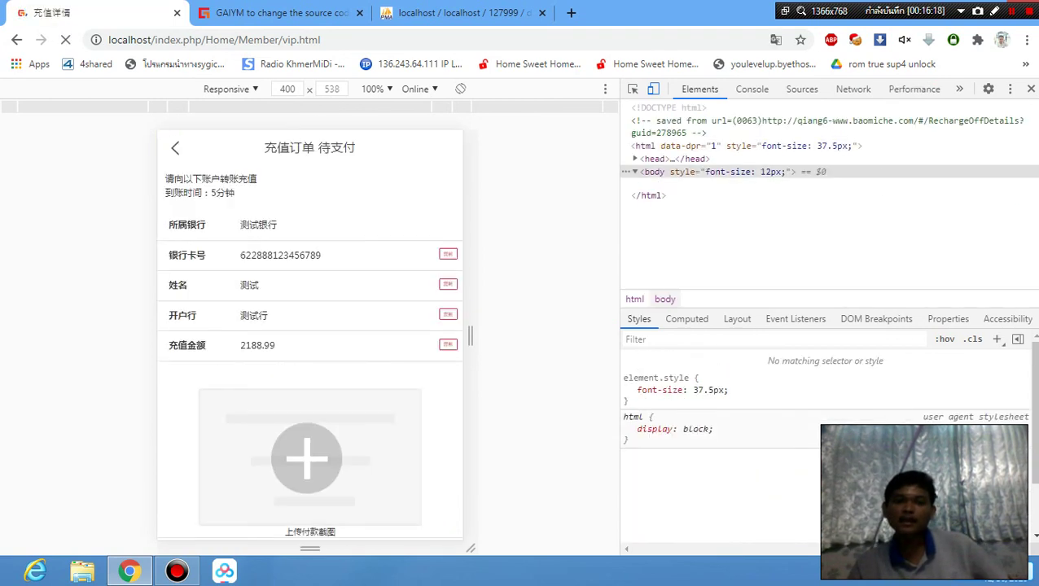
scroll(309, 367, "down", 3)
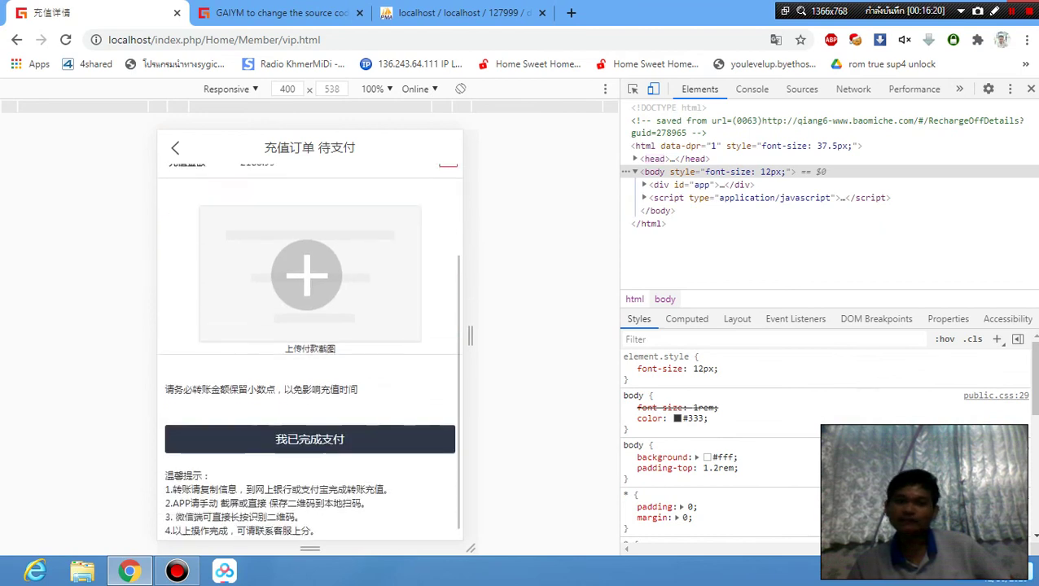
scroll(310, 334, "up", 3)
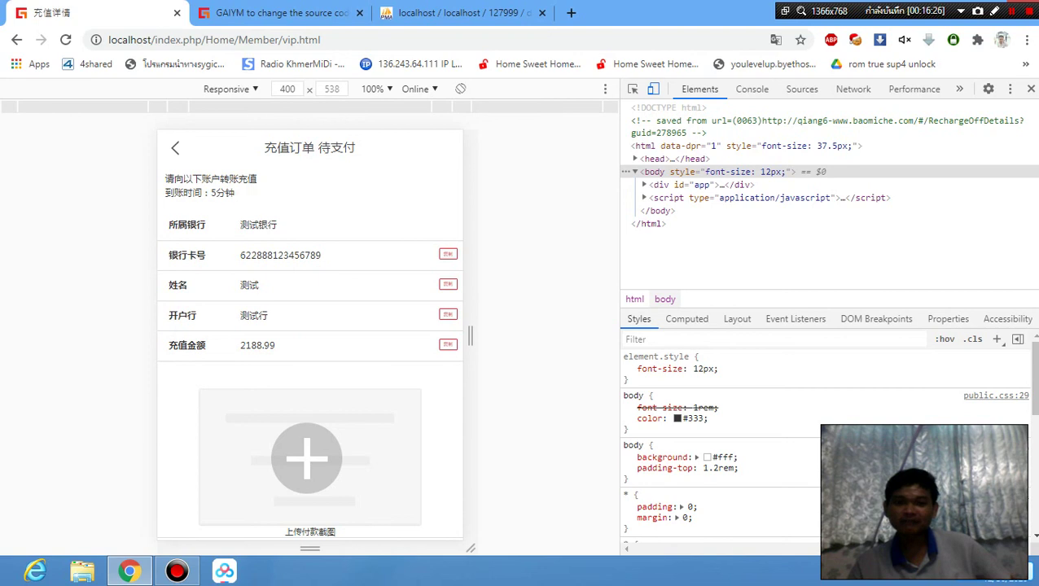
scroll(309, 333, "down", 3)
scroll(309, 334, "up", 3)
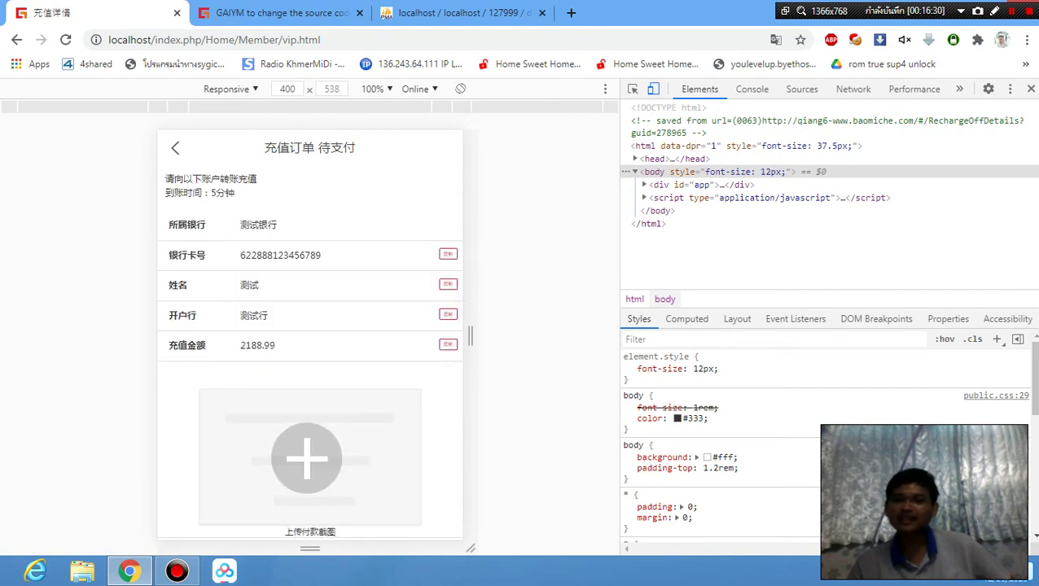
scroll(309, 334, "down", 3)
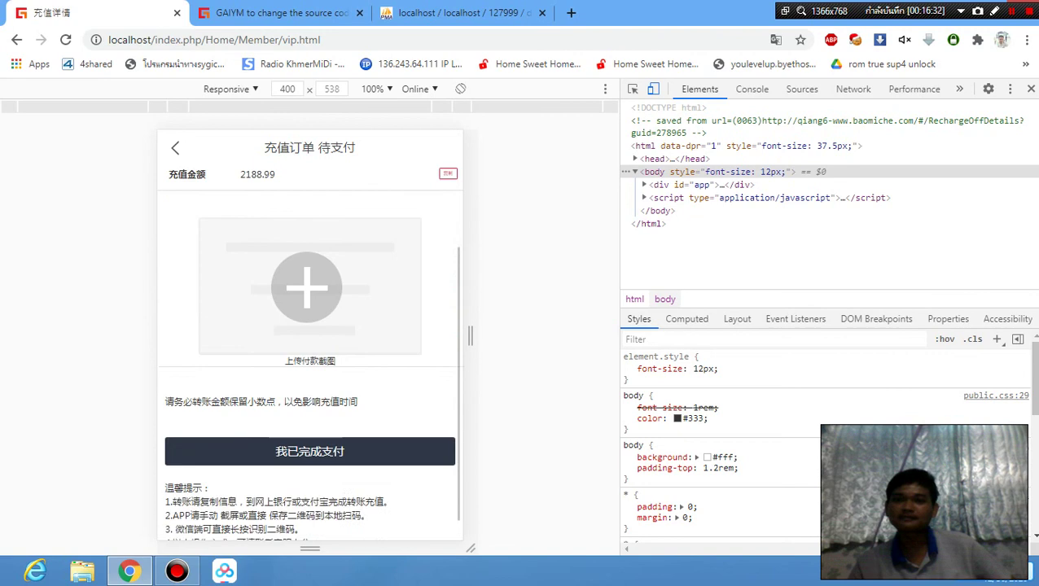
scroll(309, 334, "up", 3)
scroll(309, 334, "down", 3)
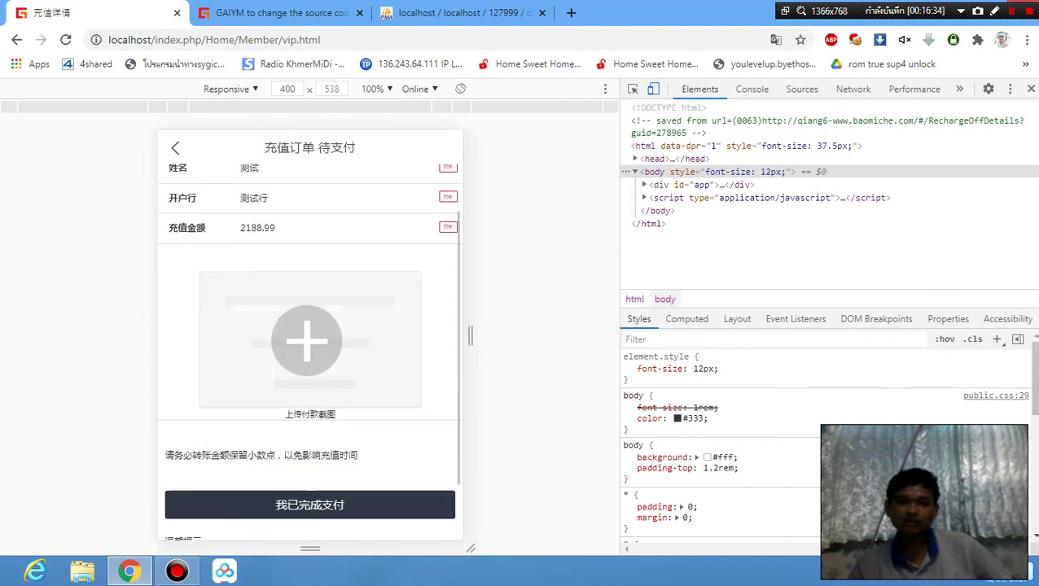
scroll(310, 334, "up", 3)
scroll(309, 334, "down", 3)
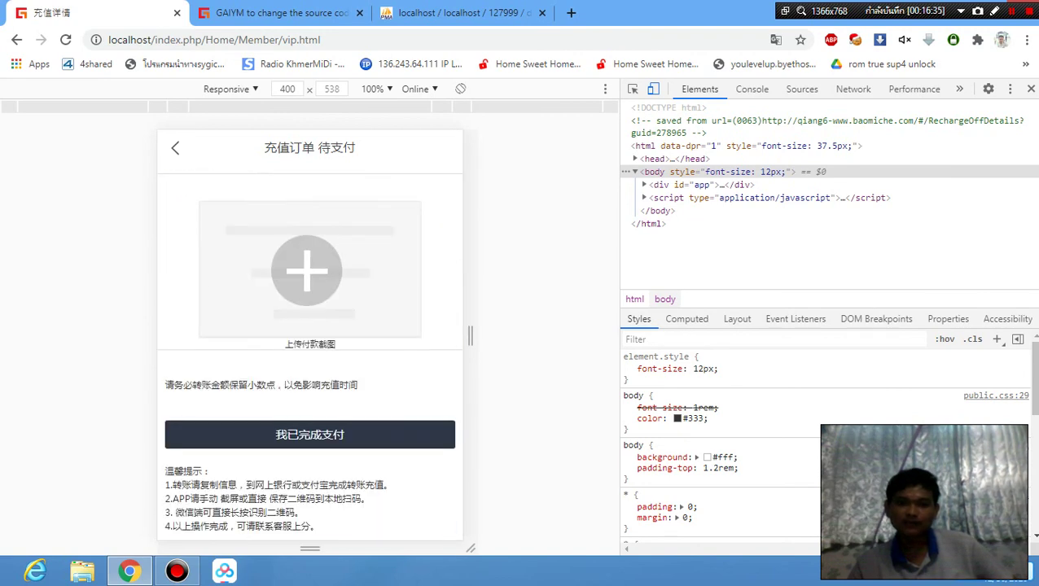
scroll(309, 334, "up", 3)
Upload download.png as the payment screenshot for the 2188.99 recharge order.
left_click(306, 456)
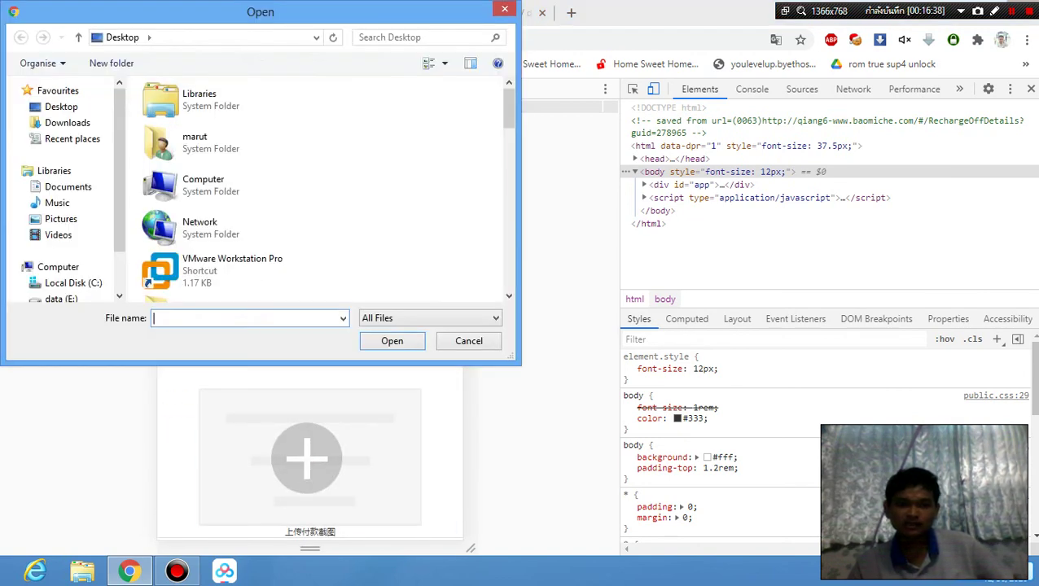
scroll(318, 187, "down", 5)
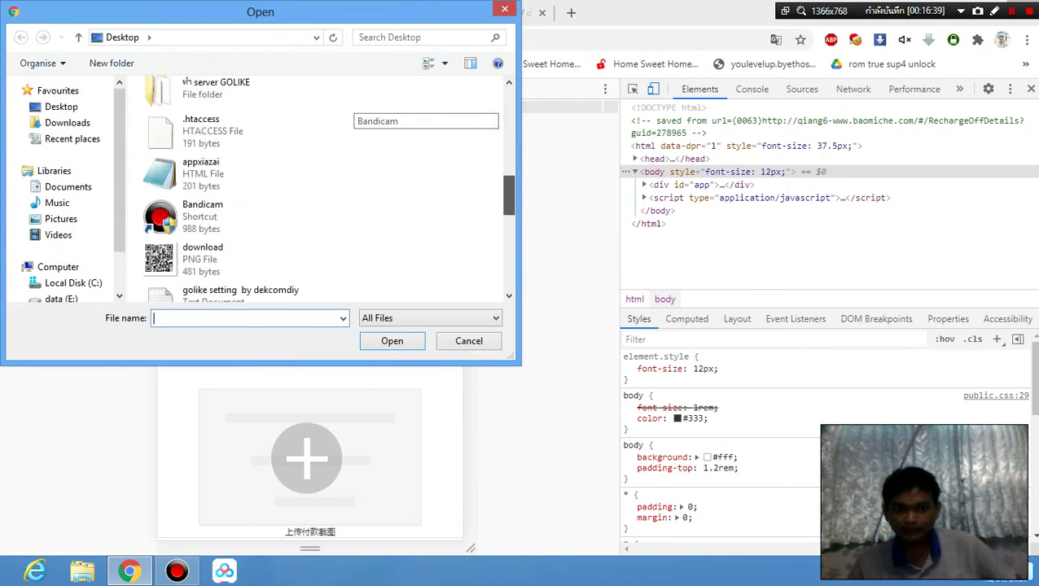
scroll(317, 187, "down", 1)
left_click(236, 109)
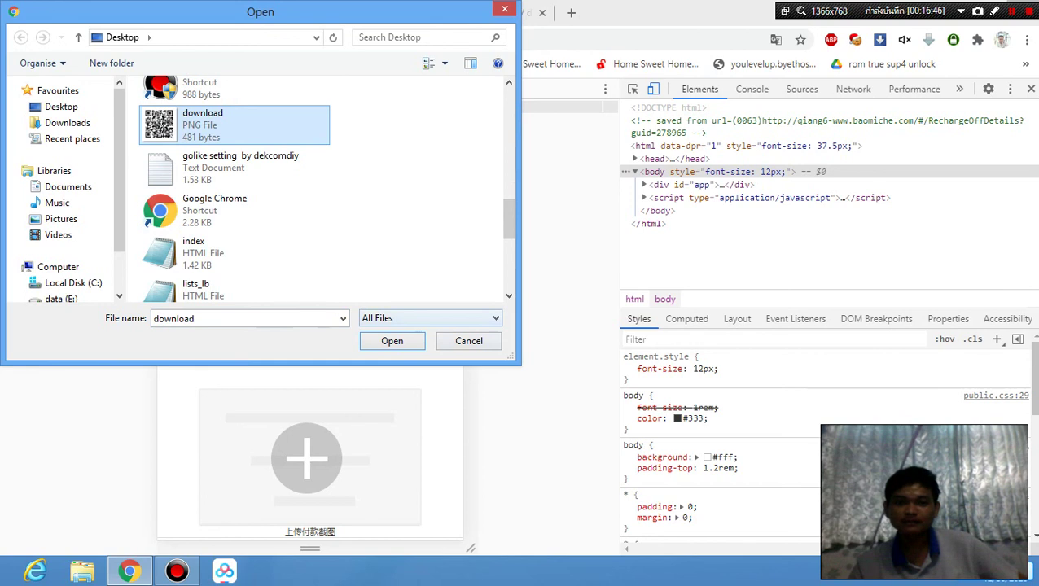
left_click(393, 340)
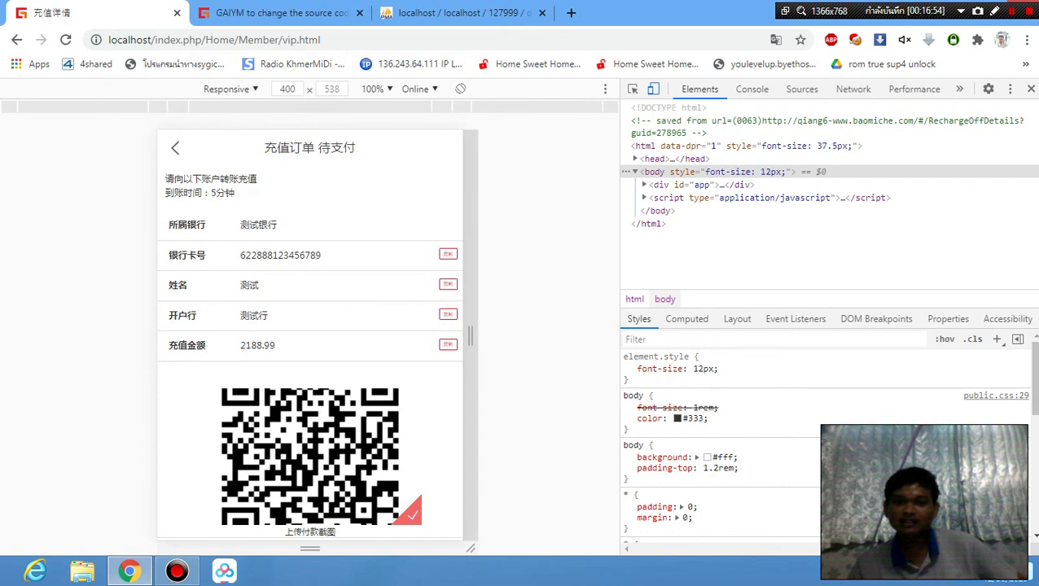
scroll(733, 440, "down", 5)
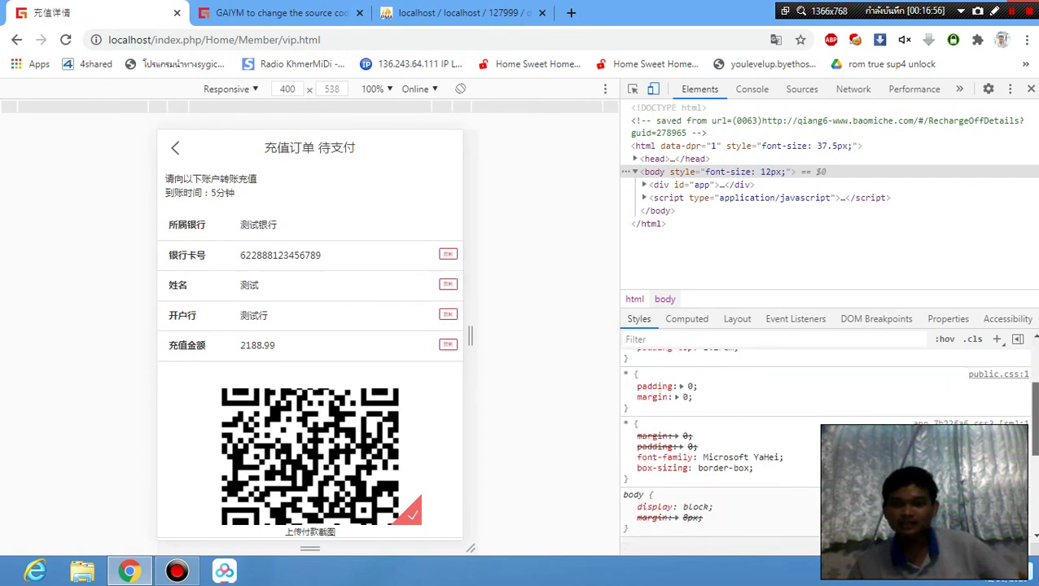
scroll(733, 440, "up", 5)
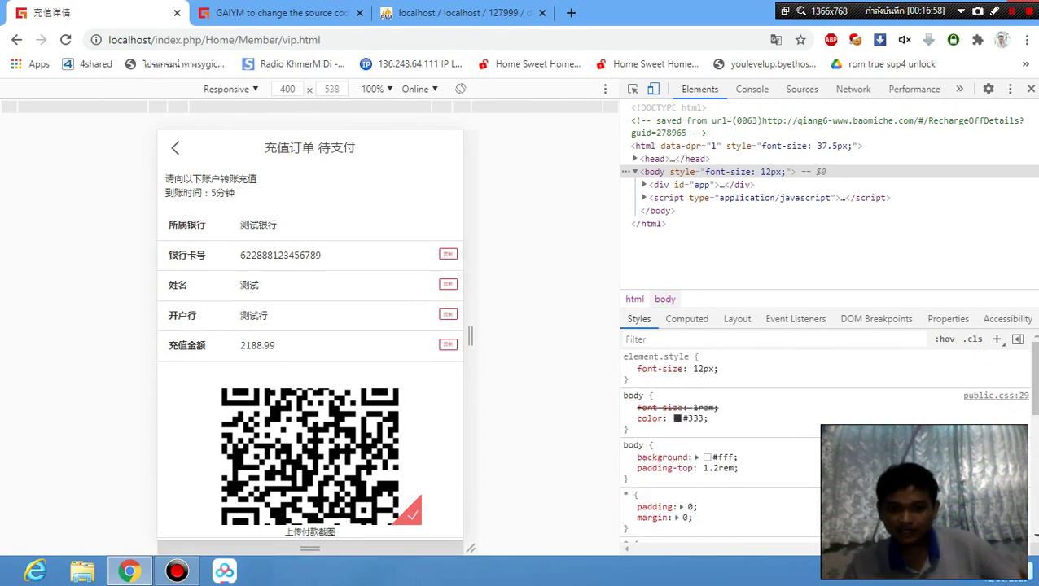
scroll(309, 333, "down", 3)
scroll(310, 333, "up", 3)
scroll(309, 334, "down", 2)
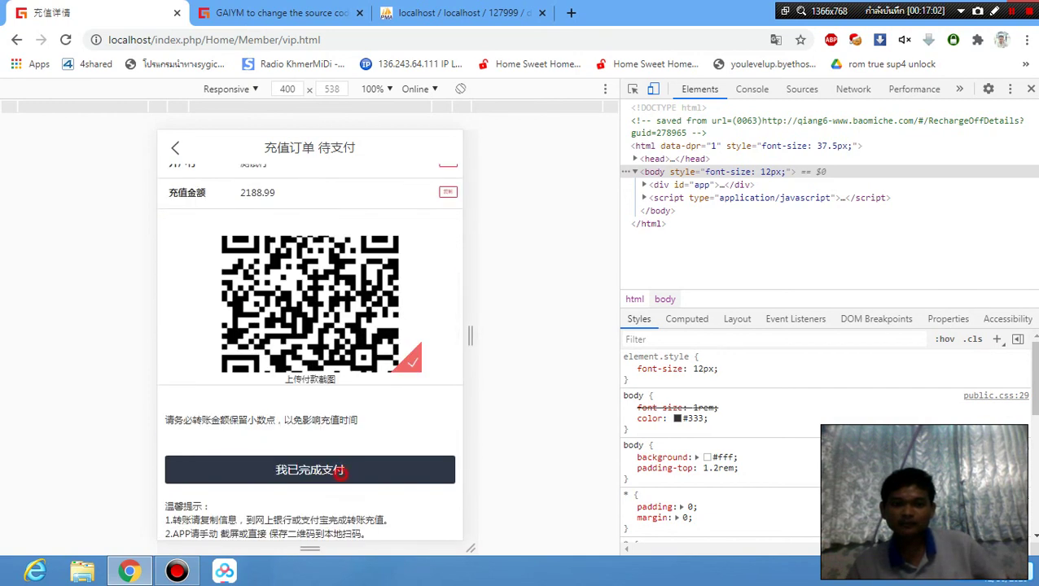
Mark the recharge order as paid with 我已完成支付 and return to the member page.
left_click(340, 472)
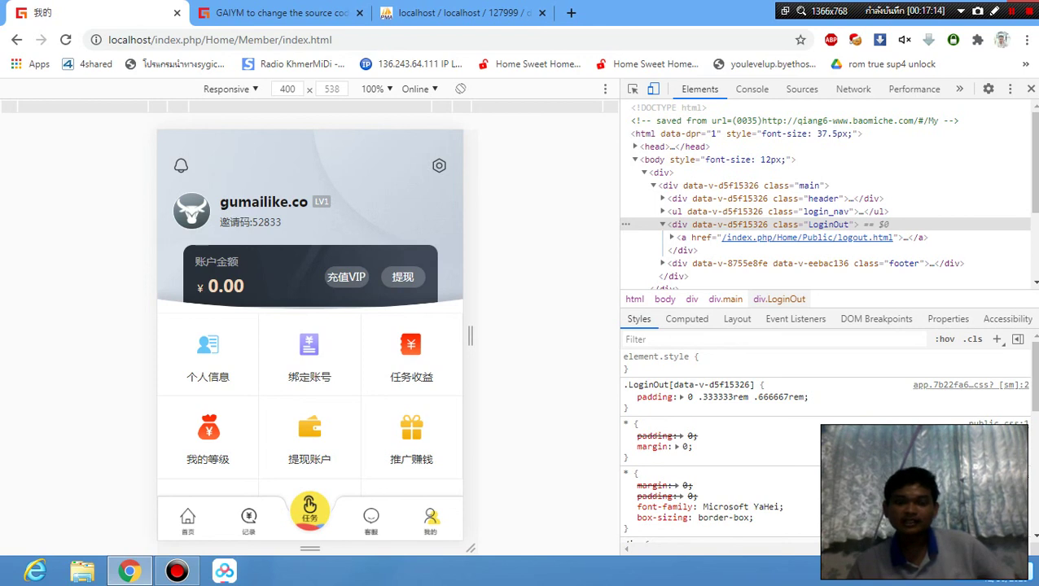
scroll(310, 326, "down", 2)
scroll(310, 325, "up", 2)
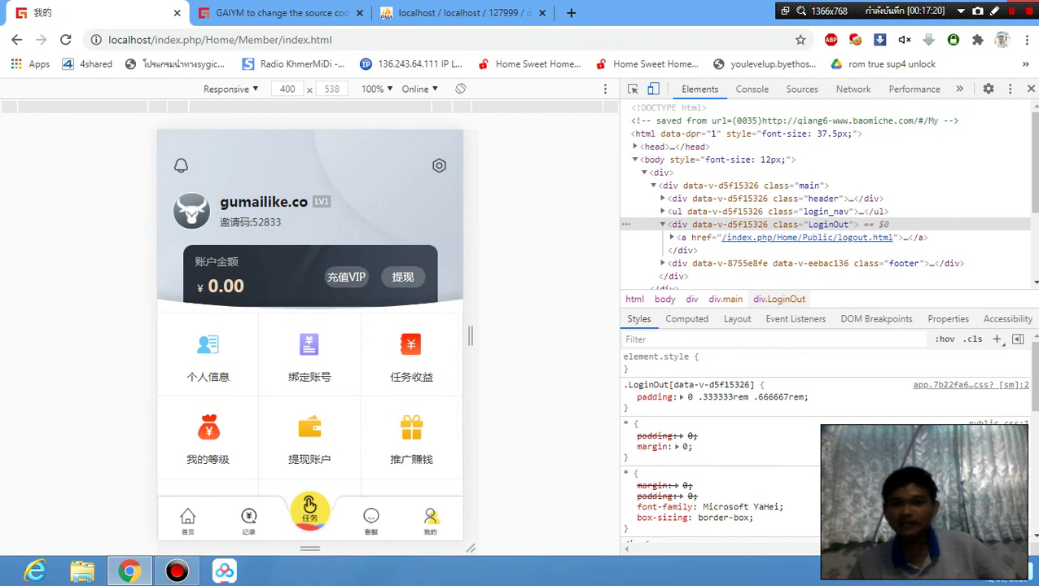
scroll(192, 305, "down", 1)
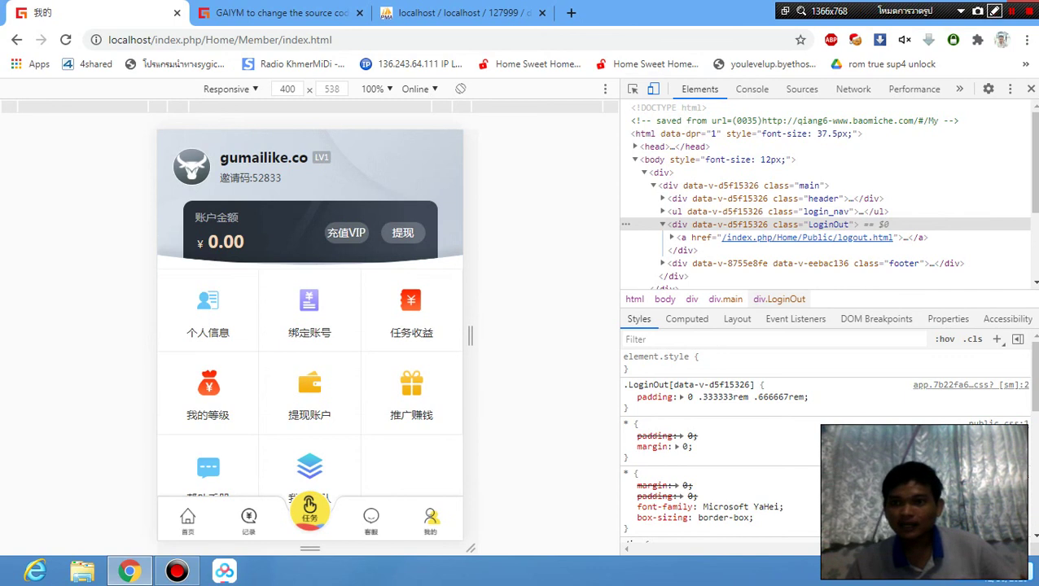
left_click(995, 12)
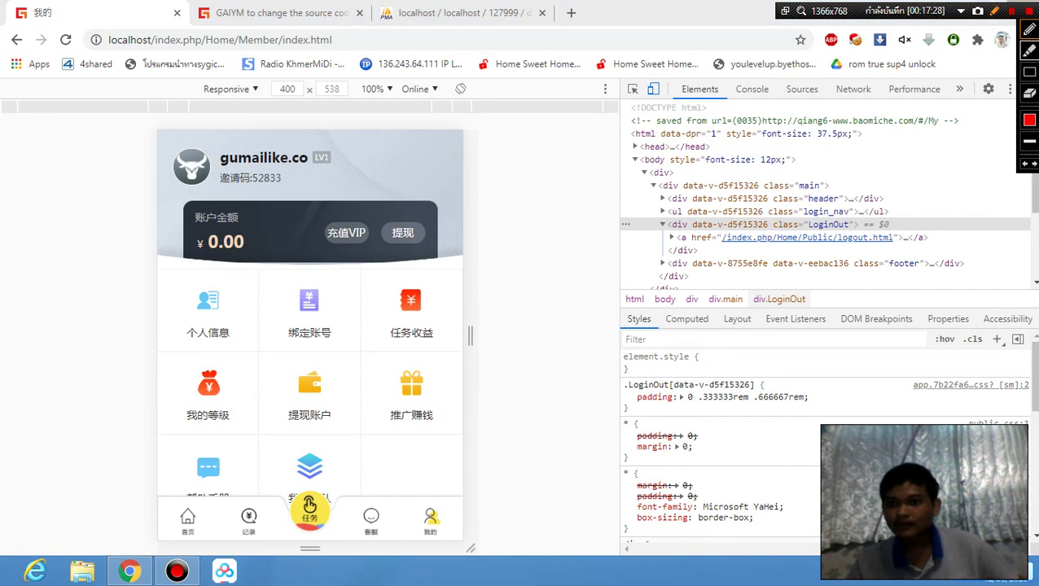
mouse_move(260, 221)
left_mouse_down()
mouse_move(201, 223)
mouse_move(281, 257)
mouse_move(205, 215)
mouse_move(283, 246)
mouse_move(228, 216)
left_mouse_up()
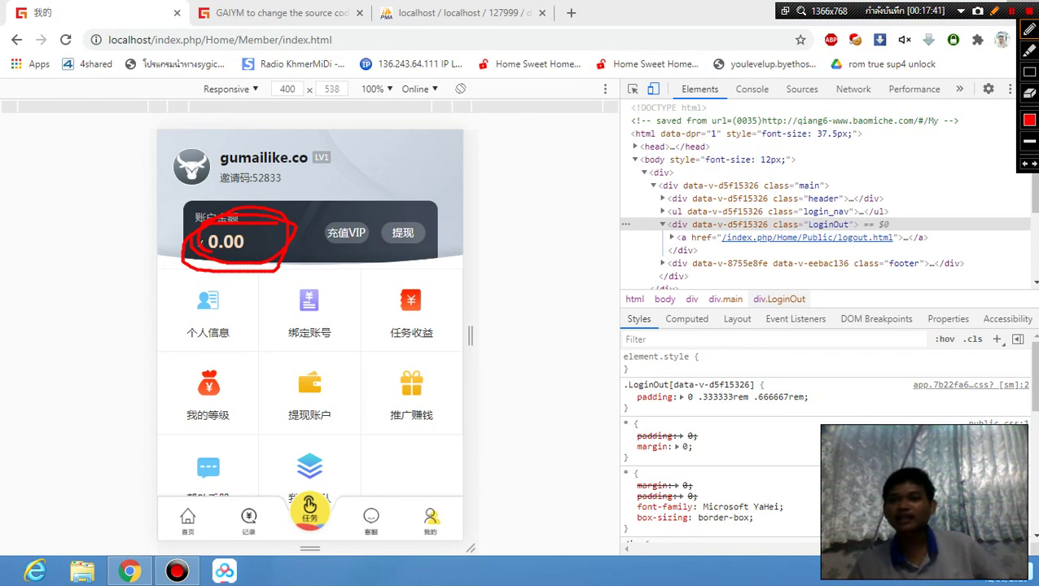
left_click(995, 10)
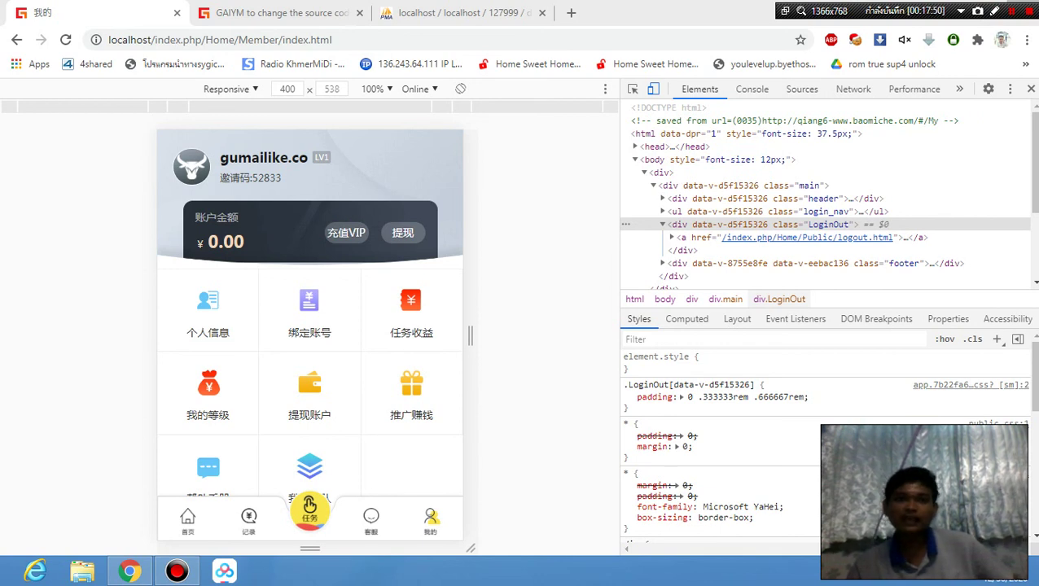
Switch to the GAIYM admin tab with its seven-member user list.
left_click(261, 11)
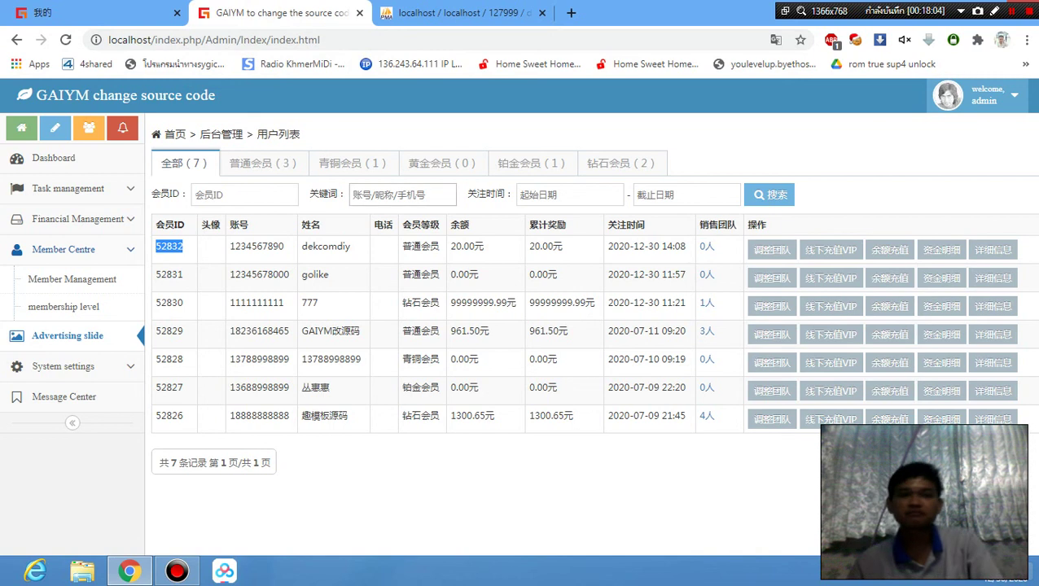
Reload the admin page and log back in with the admin username and password.
left_click(65, 39)
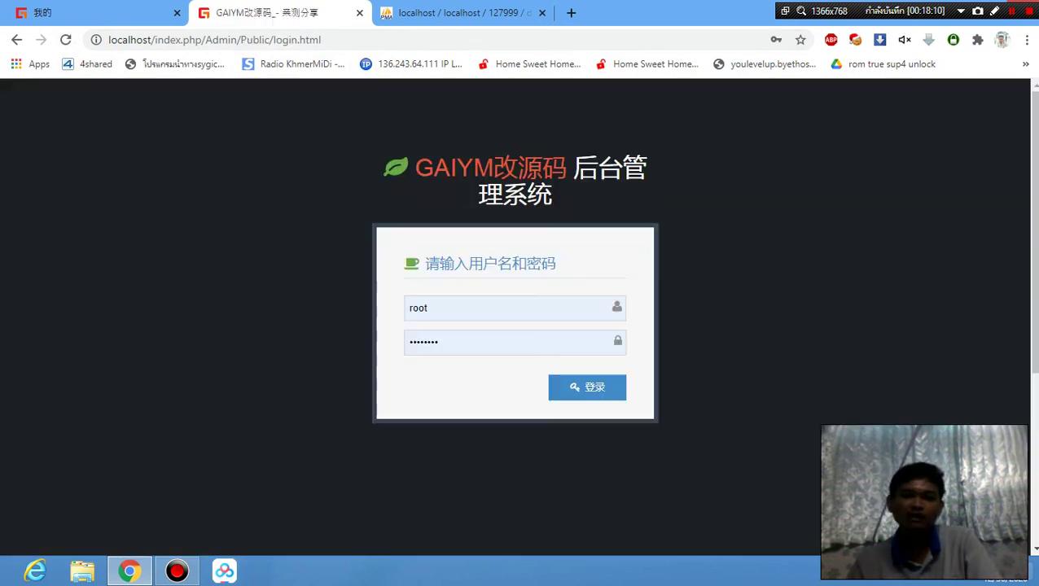
left_click(501, 309)
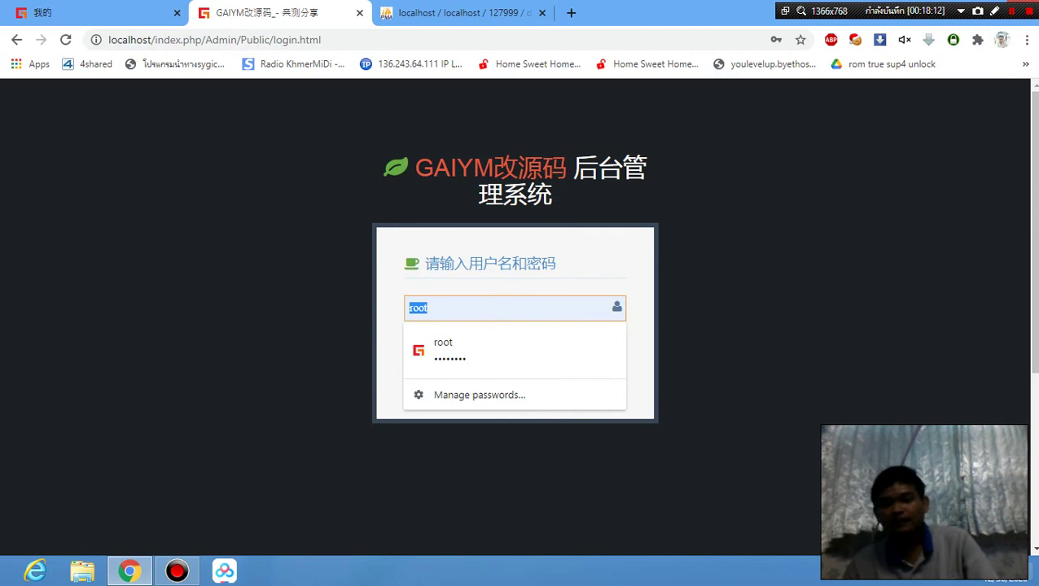
type("admin")
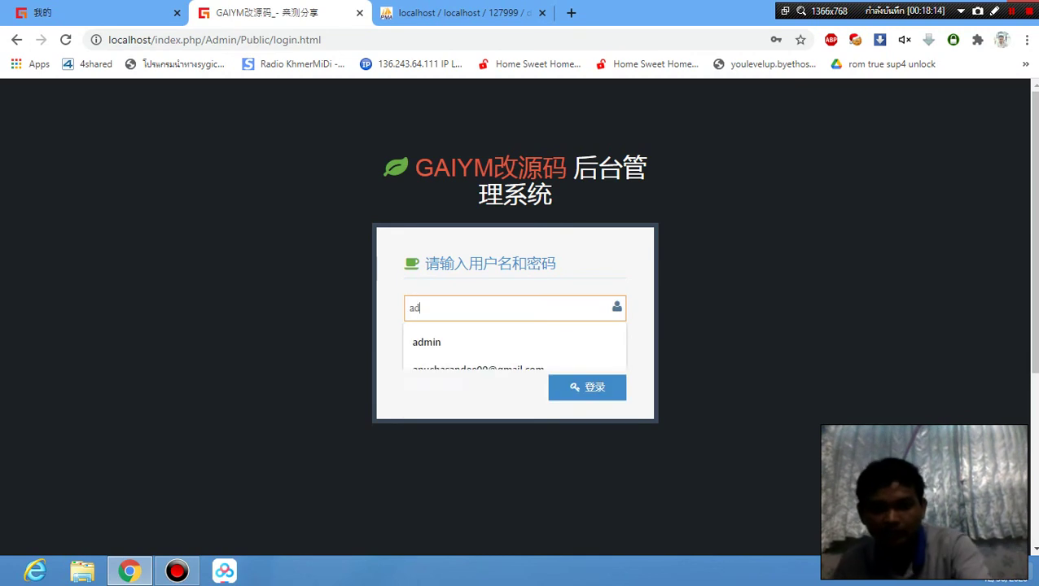
left_click(518, 341)
left_click(493, 341)
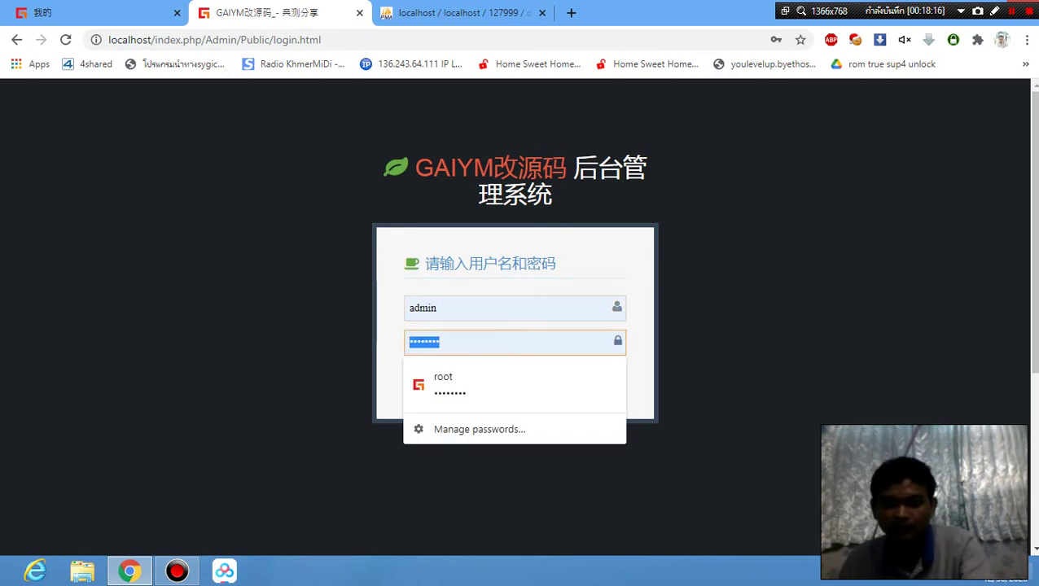
type("m")
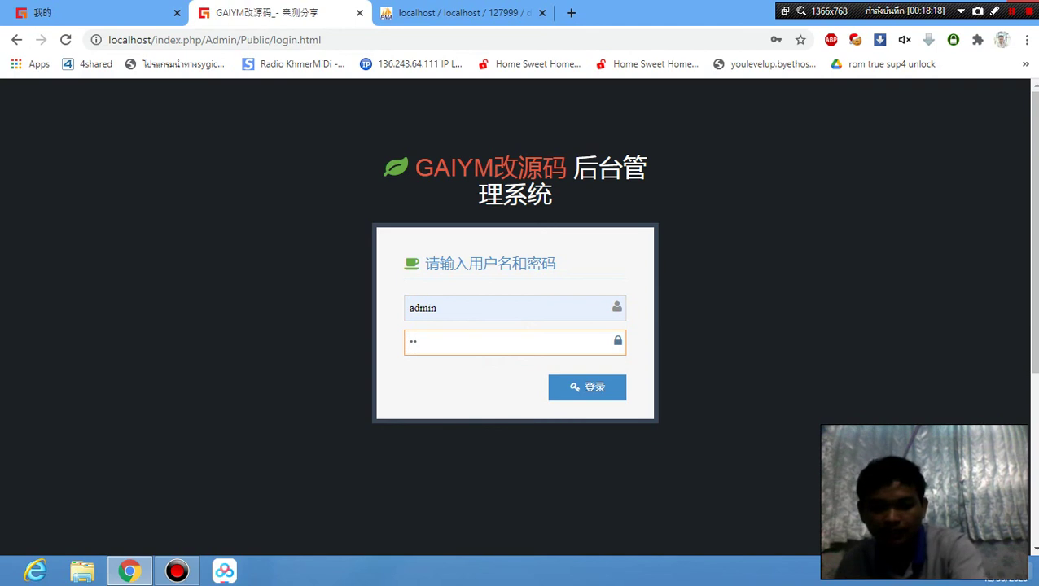
type("in8")
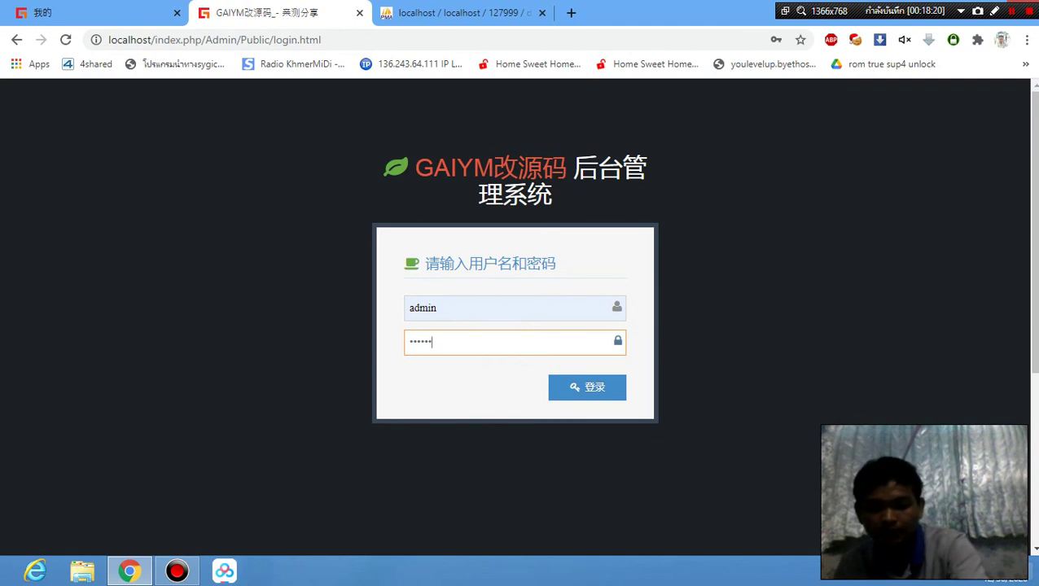
type("888")
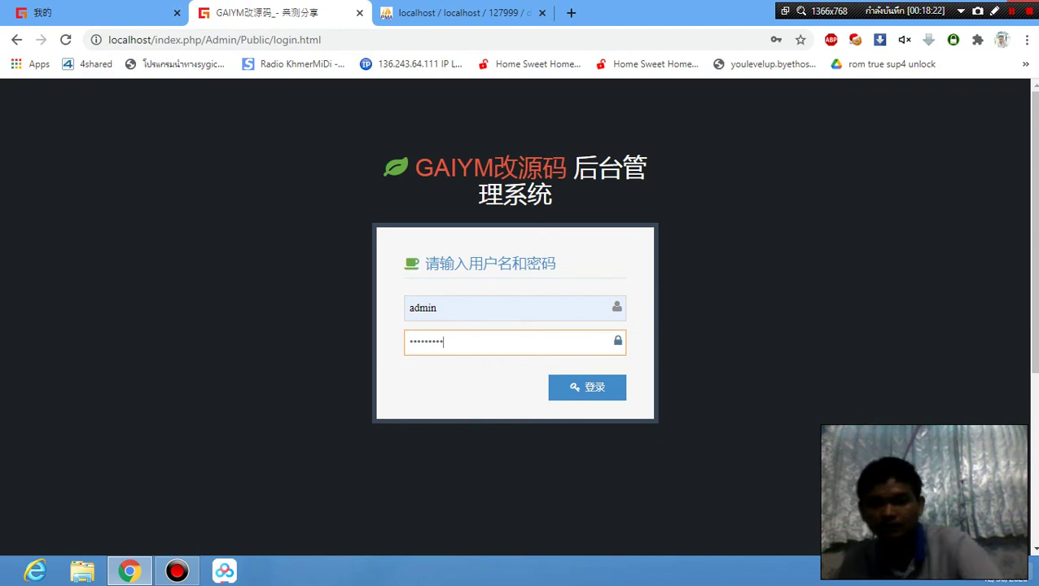
left_click(588, 390)
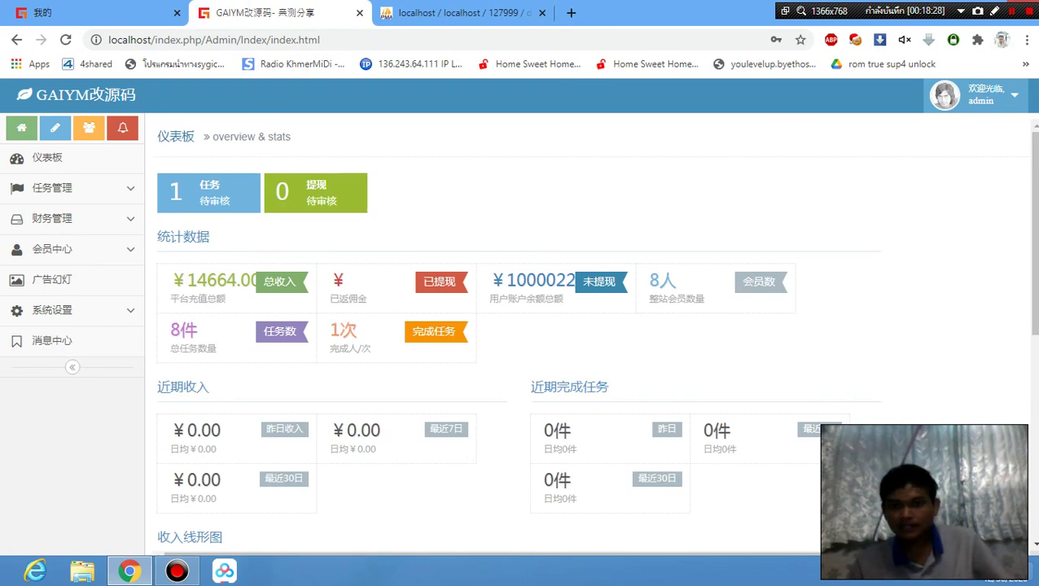
Highlight dashboard figures 8人, ¥1000022, 1次, 8件, ¥14664.00, then expand 会员中心.
double_click(662, 280)
left_click(680, 281)
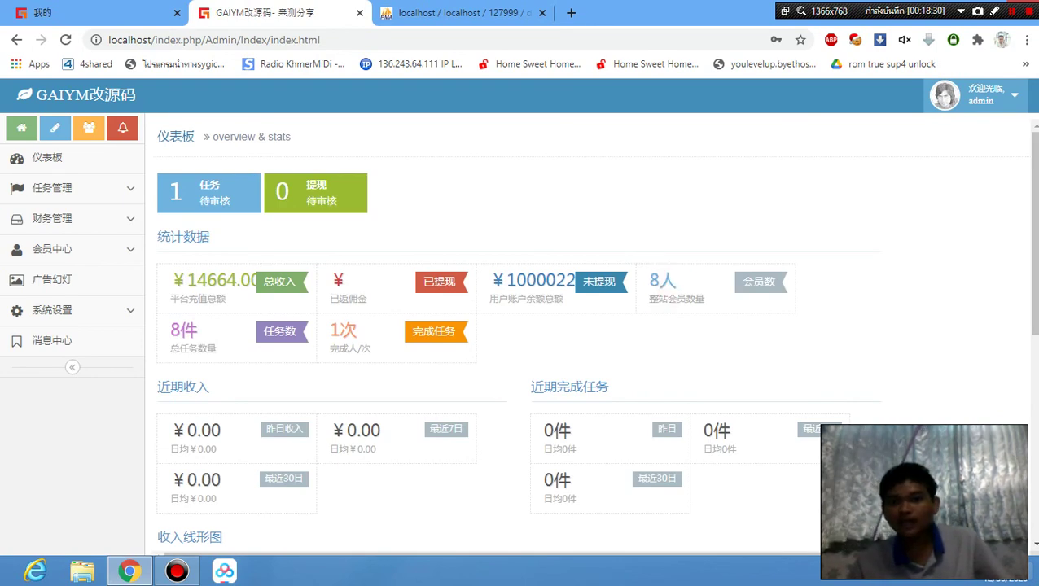
double_click(661, 280)
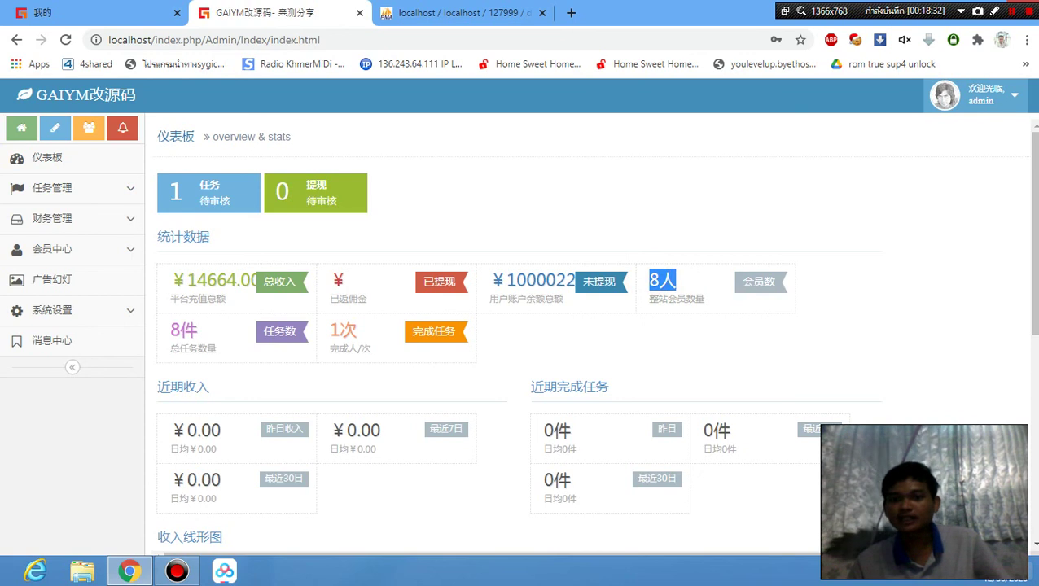
left_click_drag(490, 280, 570, 301)
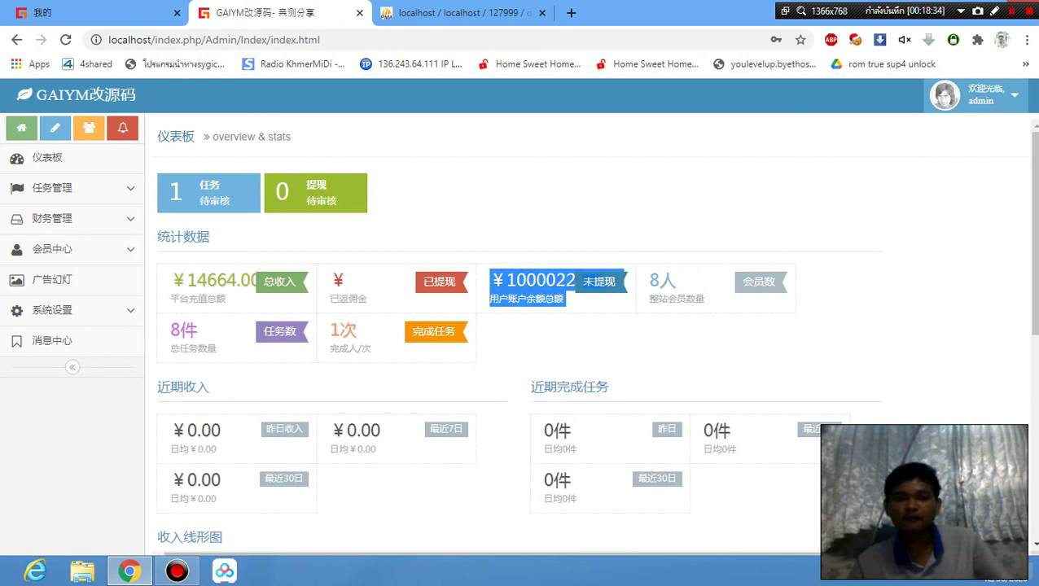
double_click(325, 328)
double_click(167, 329)
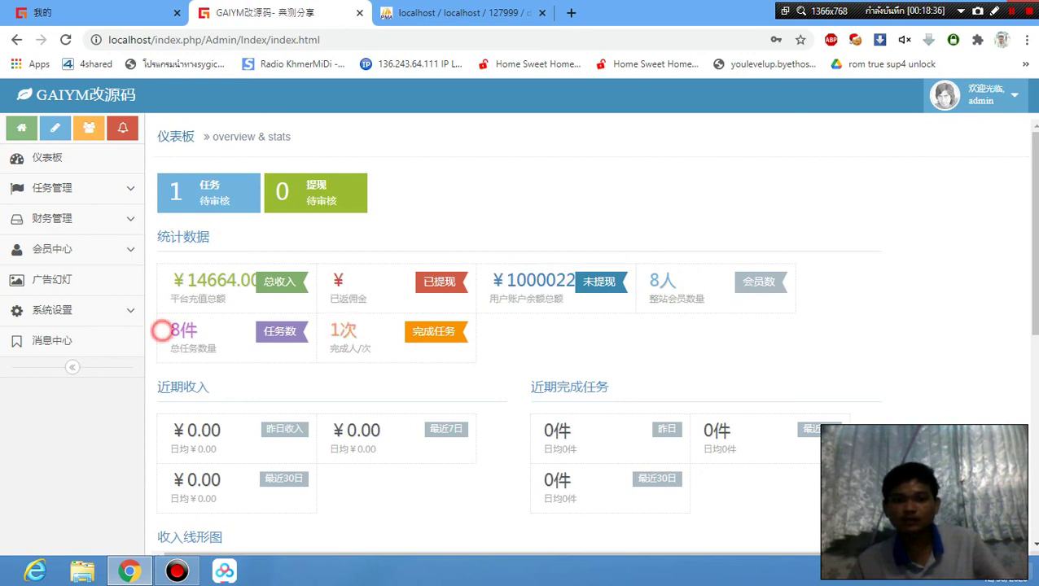
left_click_drag(170, 279, 250, 281)
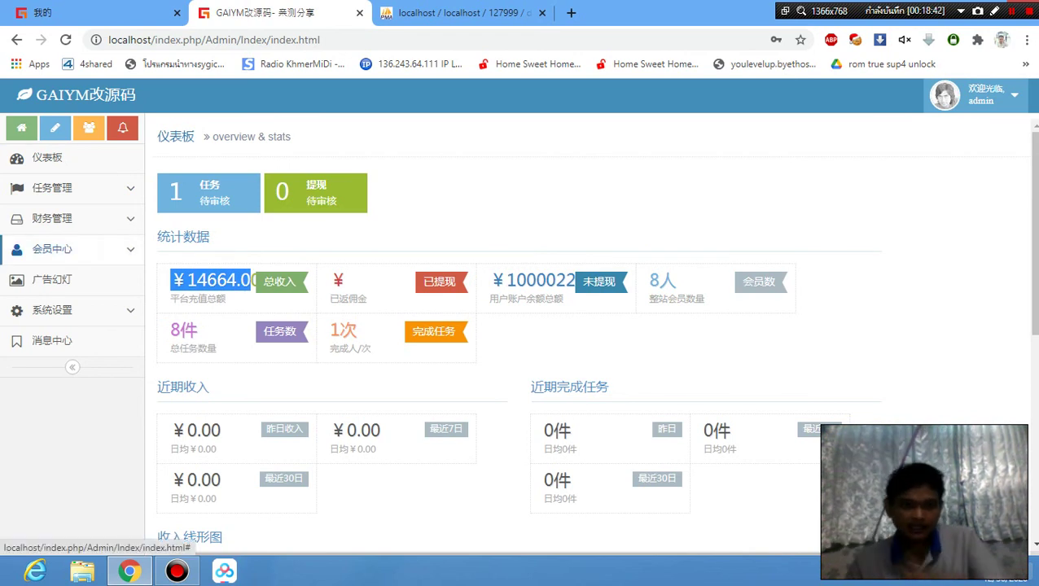
left_click(121, 248)
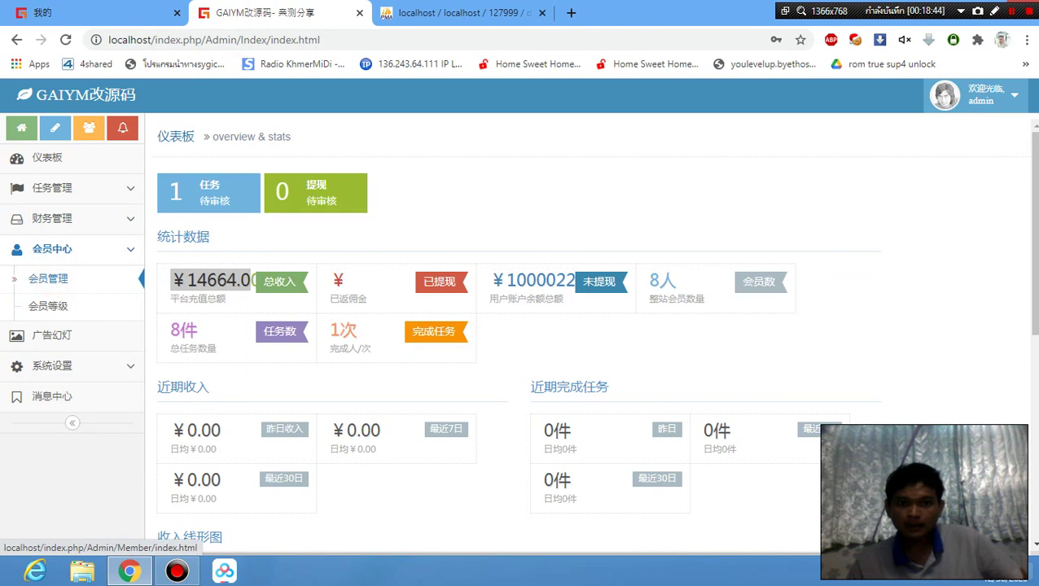
Open the 会员管理 member list, then switch to the new member's ¥0.00 page.
left_click(48, 278)
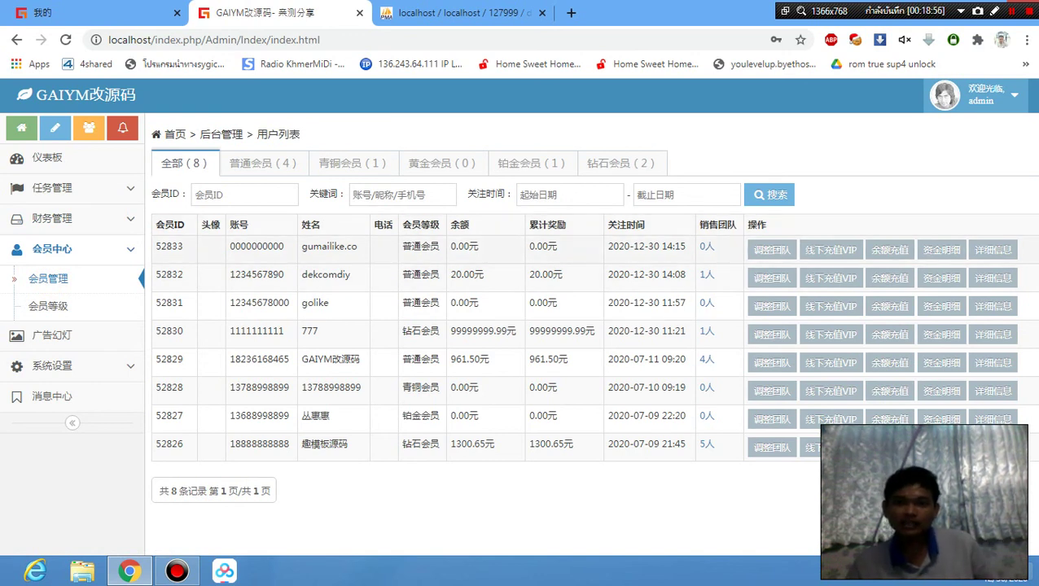
left_click(119, 7)
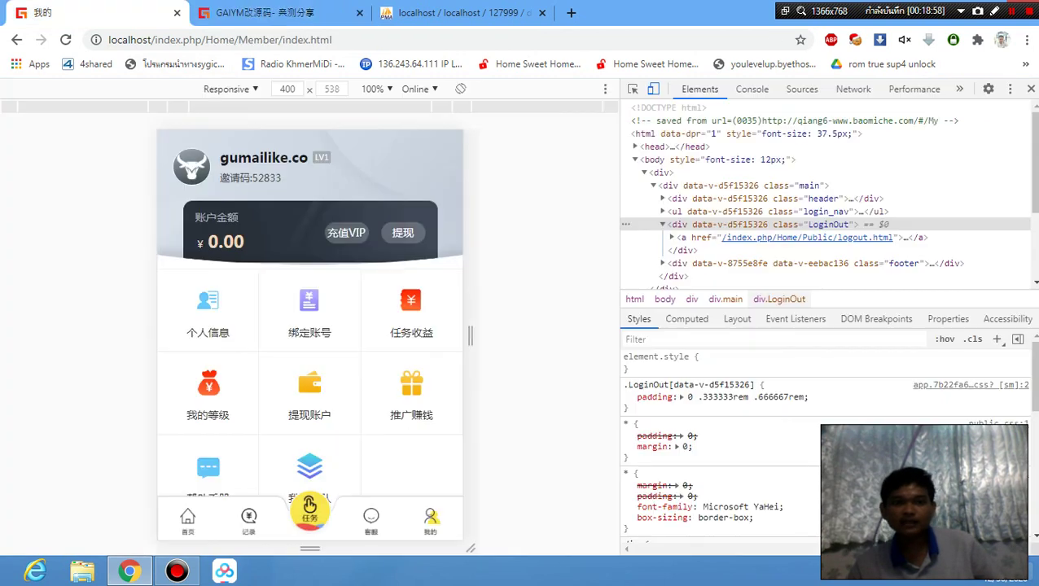
Mark the 0.00 balance with the recorder pen, then return to the admin member list.
left_click(994, 11)
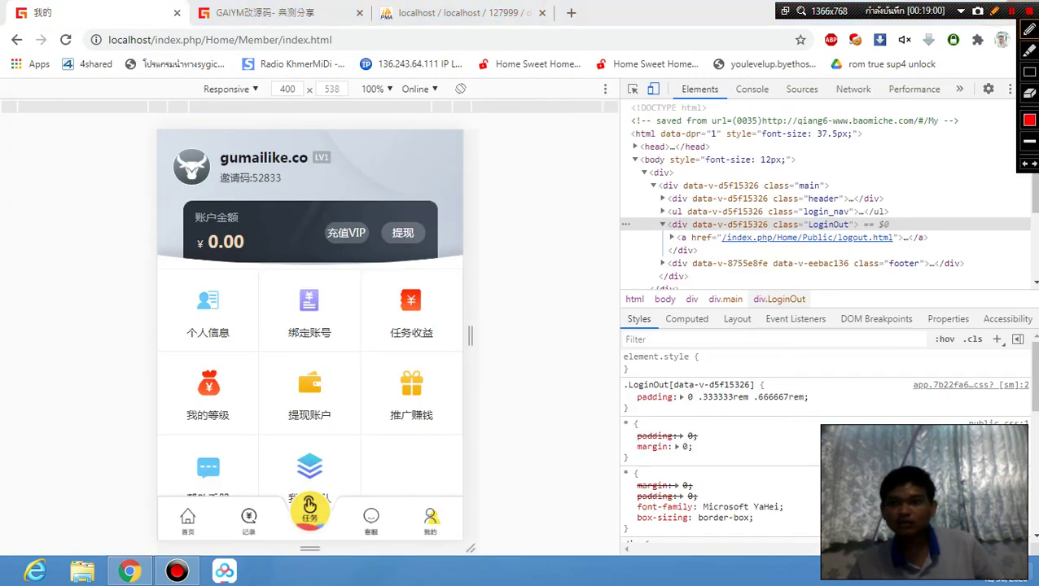
mouse_move(263, 207)
left_mouse_down()
mouse_move(134, 230)
mouse_move(317, 295)
mouse_move(289, 218)
left_mouse_up()
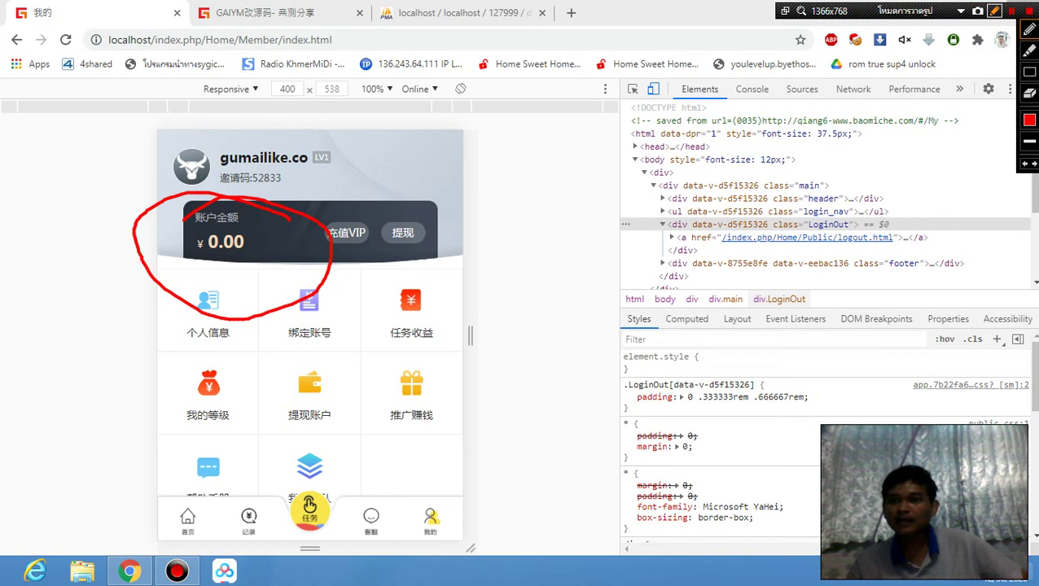
key("ctrl+Tab")
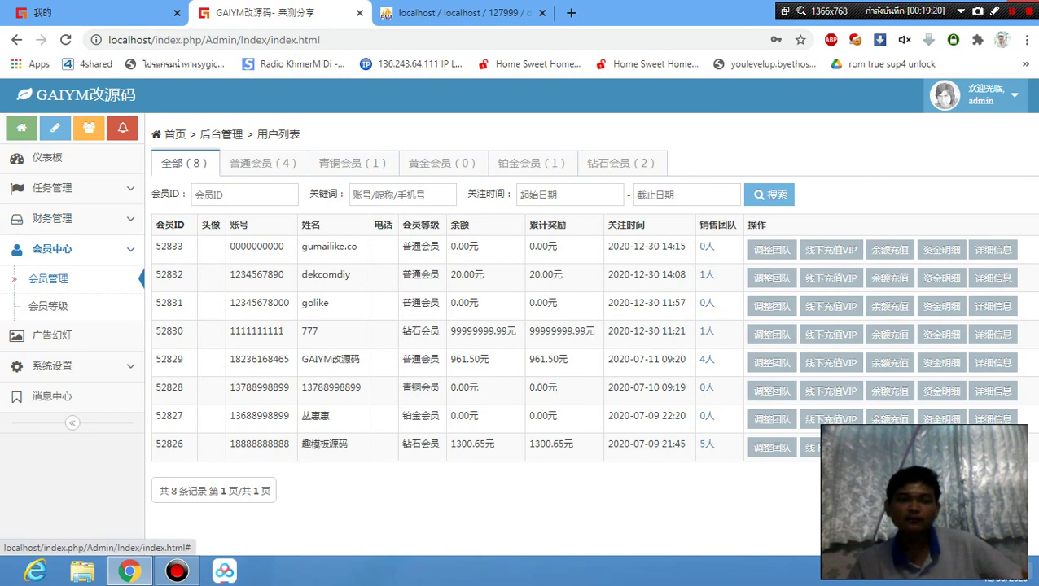
Refresh the member list and highlight rows 52830 and 52826 rewards and the newest member's name.
left_click(116, 251)
left_click(121, 250)
left_click(64, 277)
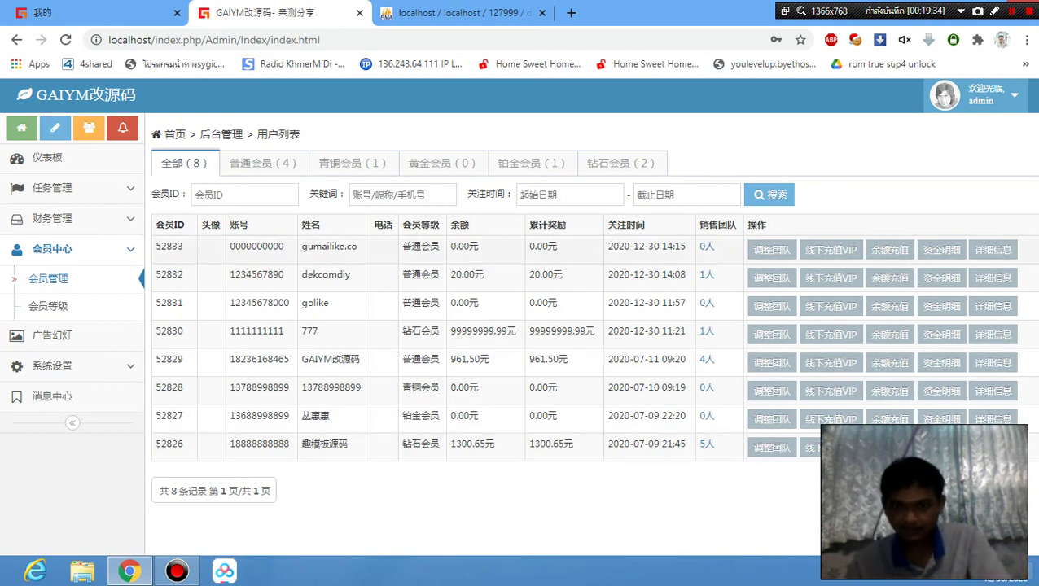
left_click_drag(530, 330, 572, 331)
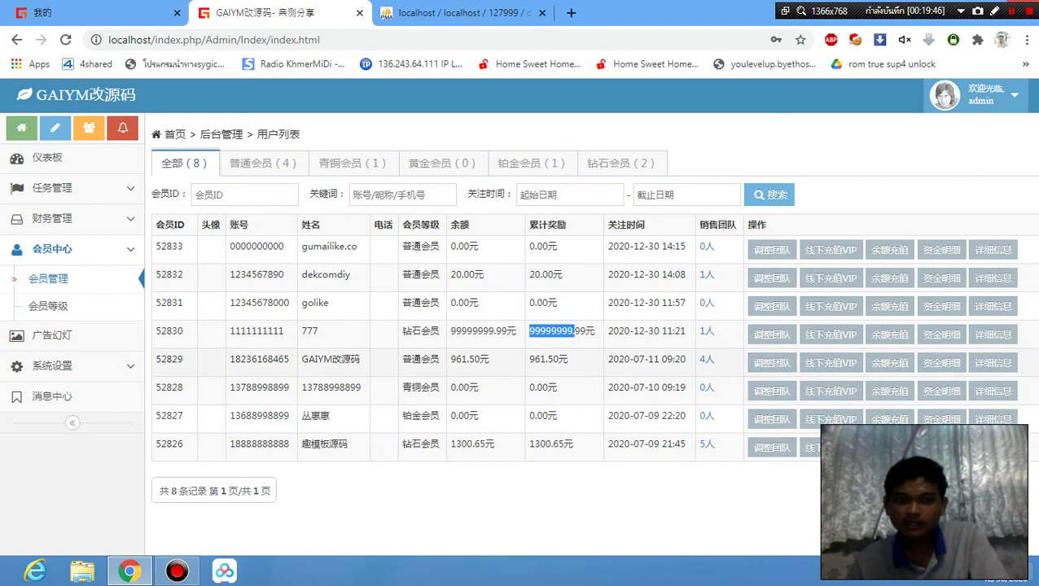
left_click(244, 445)
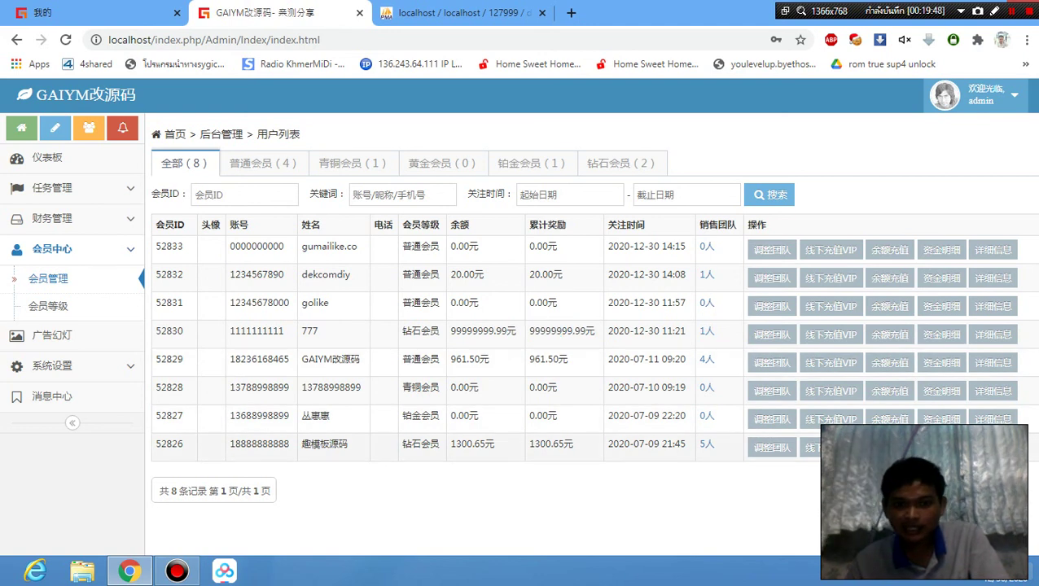
left_click_drag(573, 445, 535, 445)
left_click(570, 443)
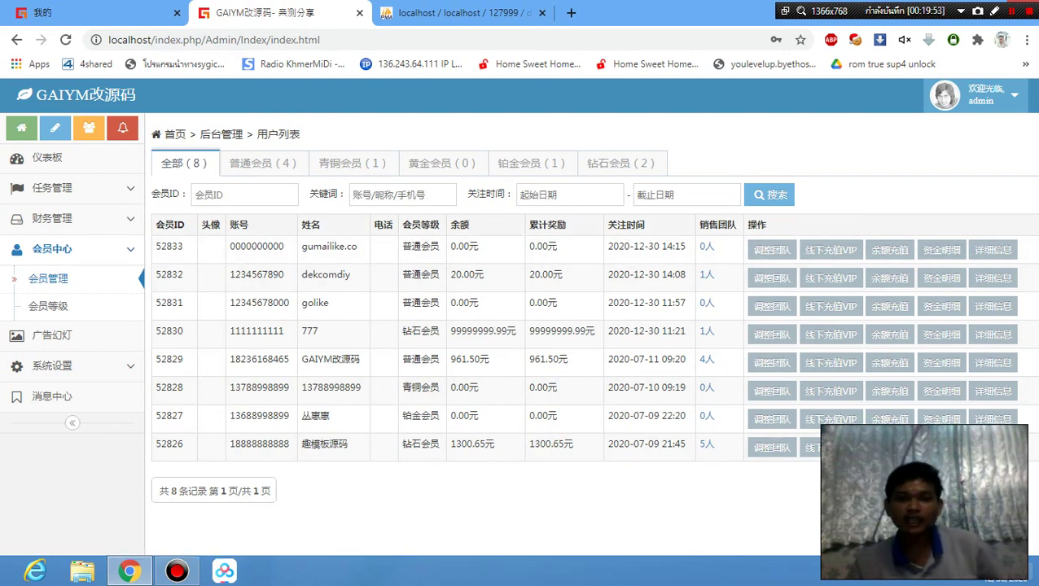
left_click_drag(300, 245, 356, 247)
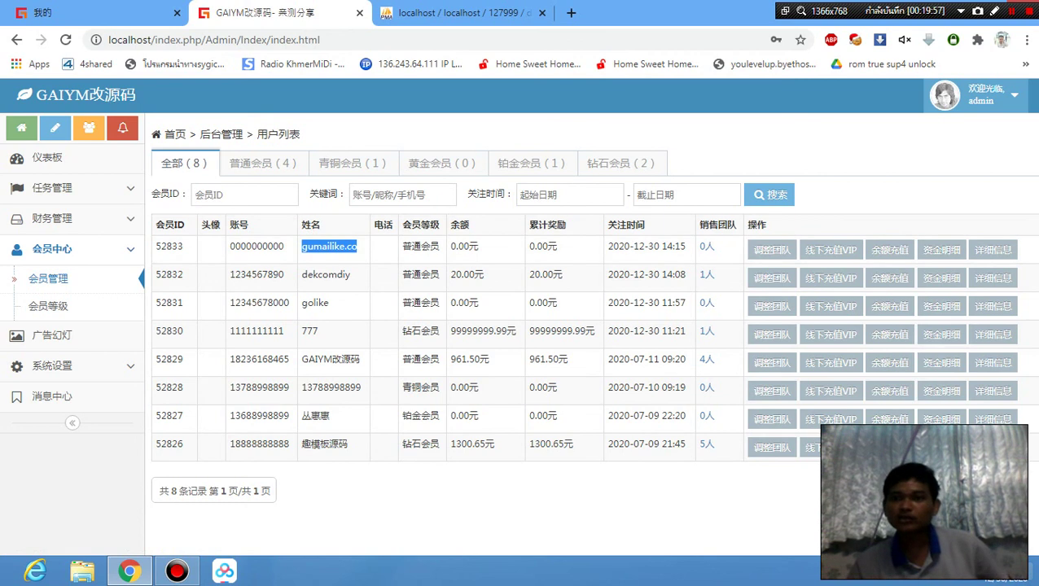
Annotate the newest member's row with the recorder pen and switch to the member's own page.
left_click(994, 11)
mouse_move(287, 251)
left_mouse_down()
mouse_move(357, 269)
mouse_move(294, 236)
mouse_move(332, 272)
left_mouse_up()
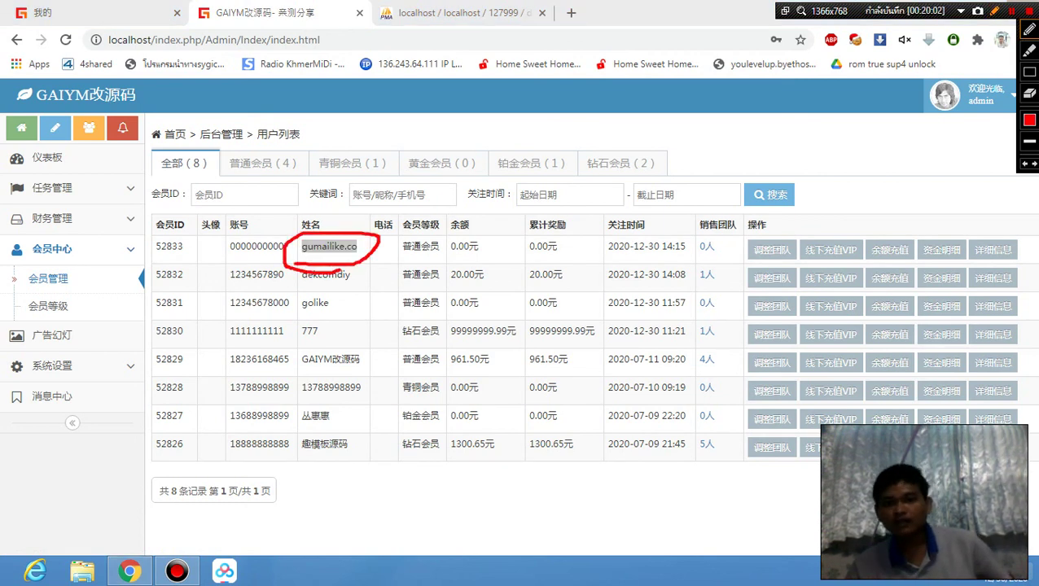
mouse_move(537, 244)
left_mouse_down()
mouse_move(572, 262)
mouse_move(545, 230)
mouse_move(565, 272)
left_mouse_up()
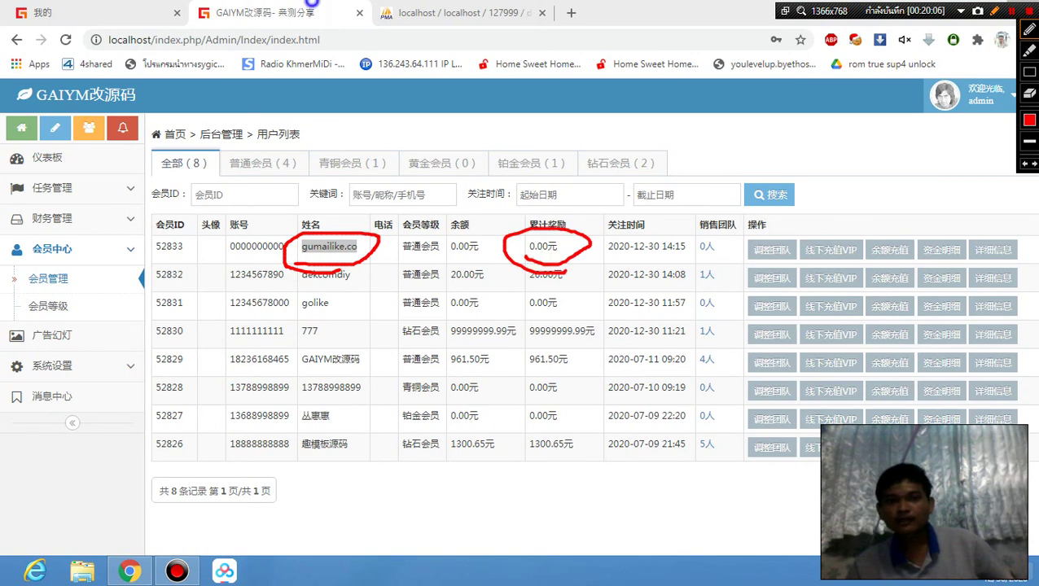
left_click(994, 11)
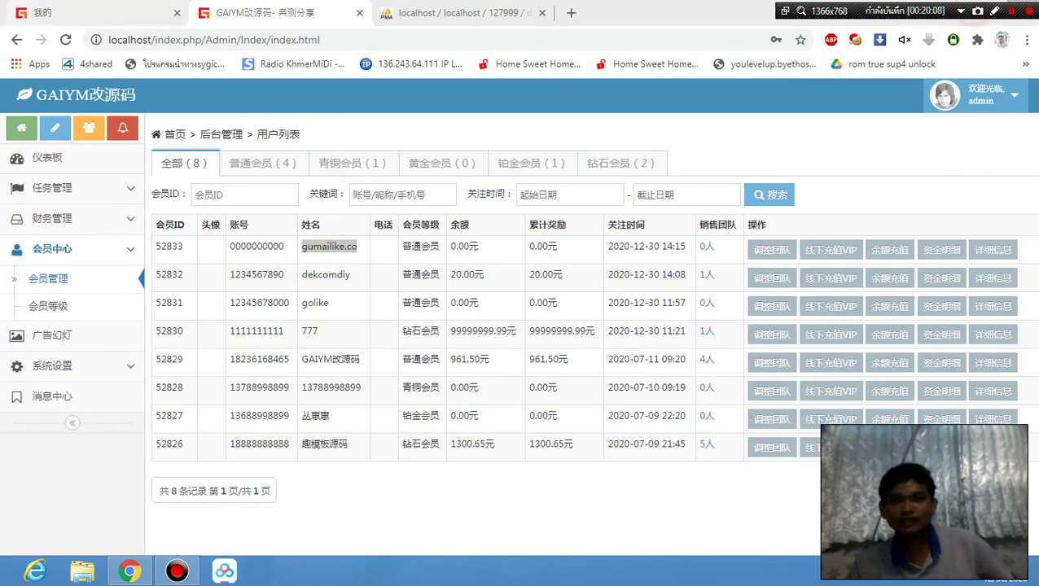
left_click(49, 12)
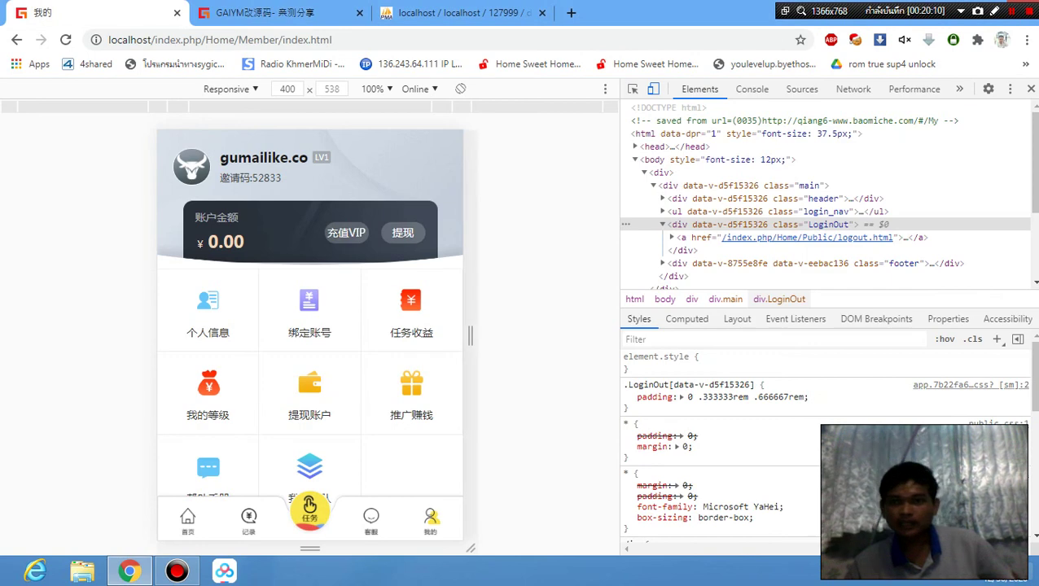
Circle the member's 0.00 balance with the annotation pen, clear it, and return to the admin member list.
left_click(994, 11)
mouse_move(244, 217)
left_mouse_down()
mouse_move(277, 281)
mouse_move(237, 214)
left_mouse_up()
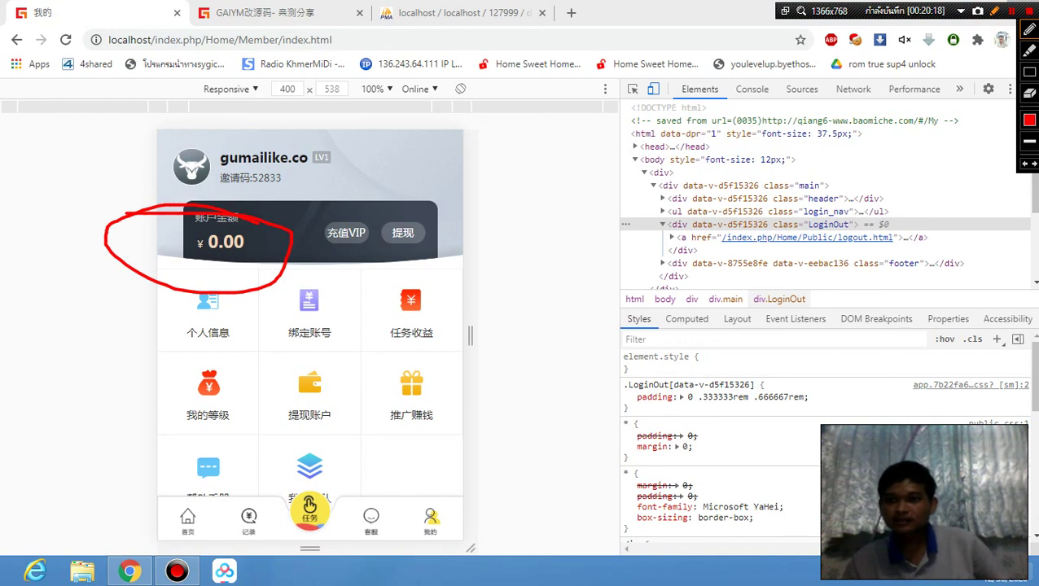
left_click(994, 11)
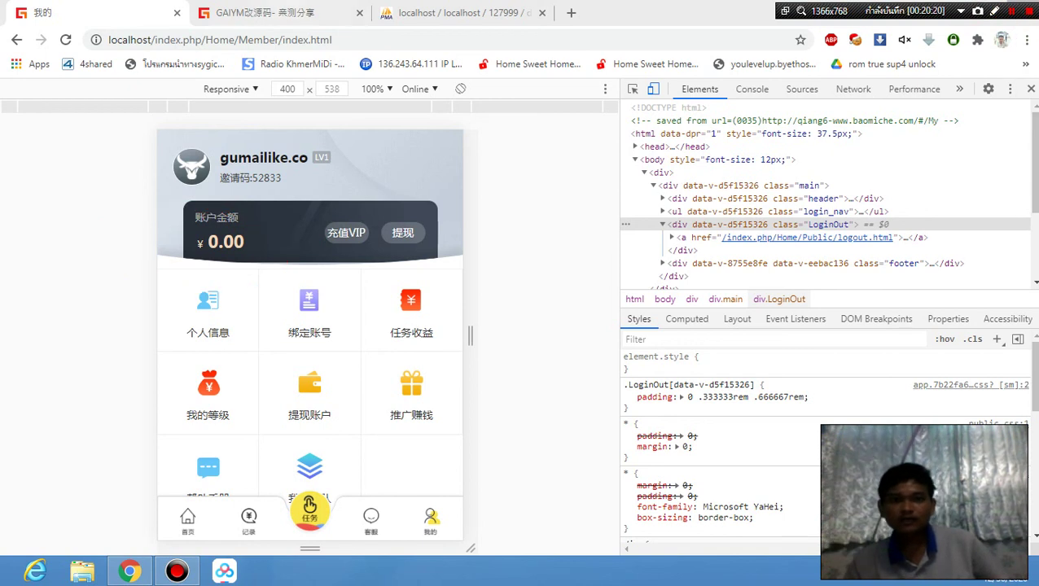
left_click(277, 12)
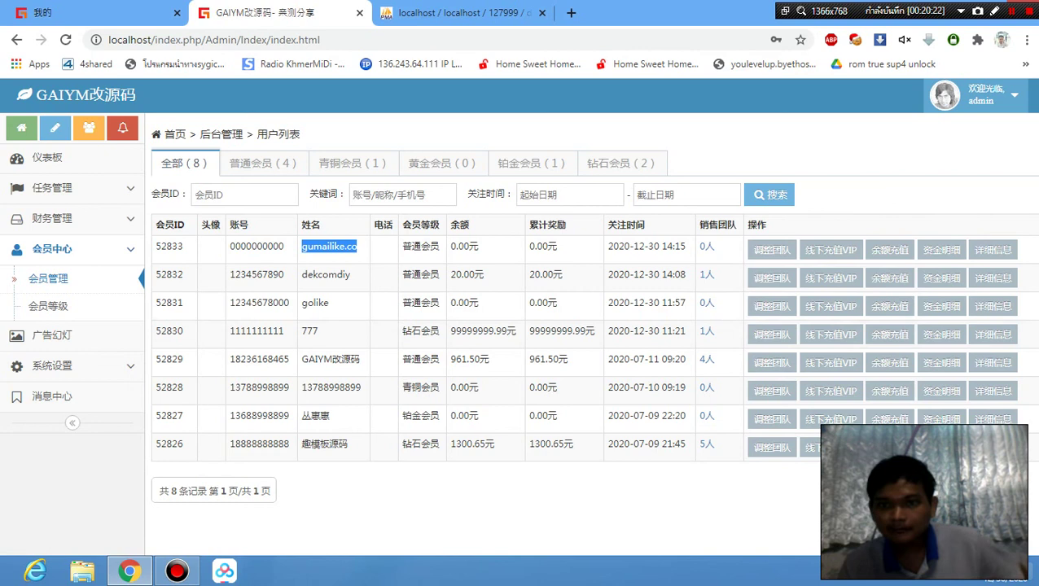
Translate the admin member list page into English and dismiss the translation prompt.
right_click(865, 183)
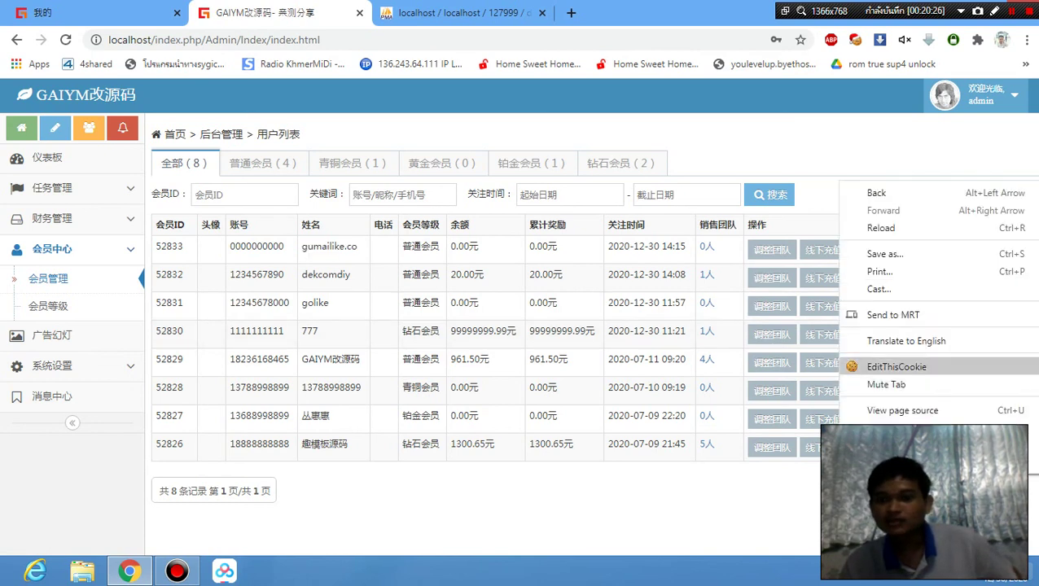
left_click(906, 341)
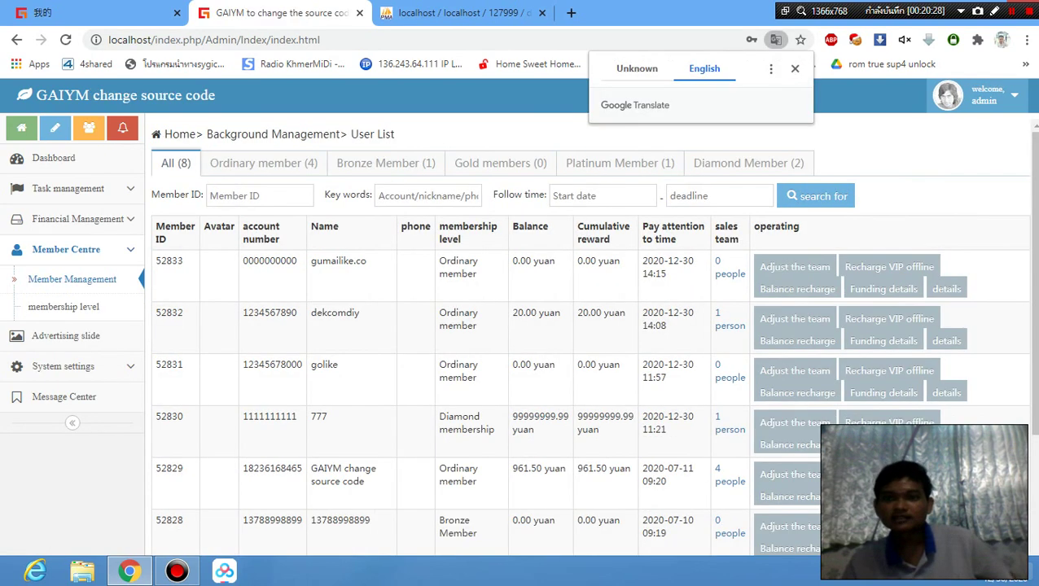
left_click(794, 68)
Recharge the newest member's balance with 1000 through the Balance recharge form.
double_click(318, 262)
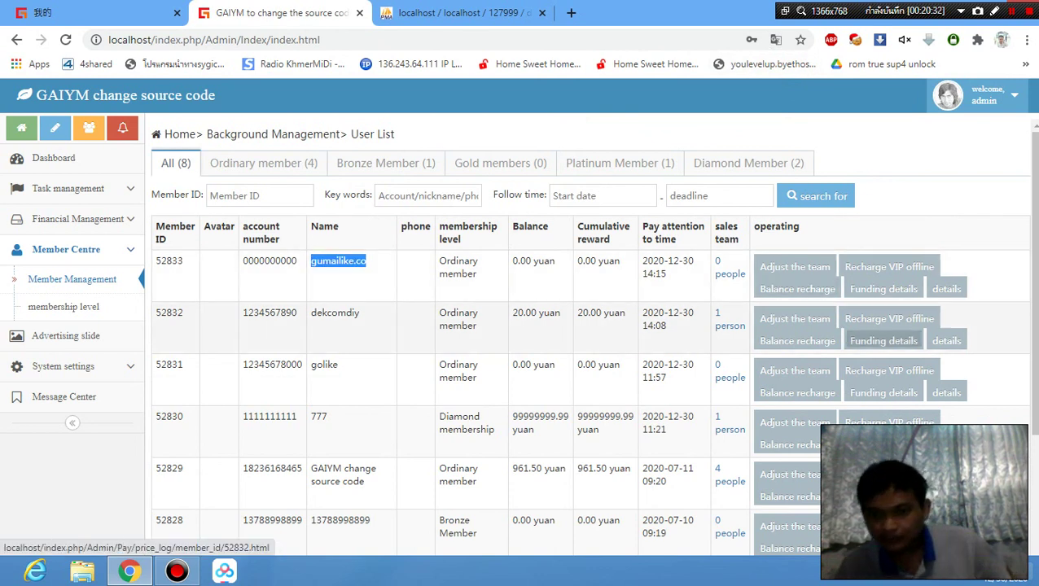
left_click(798, 289)
left_click(604, 246)
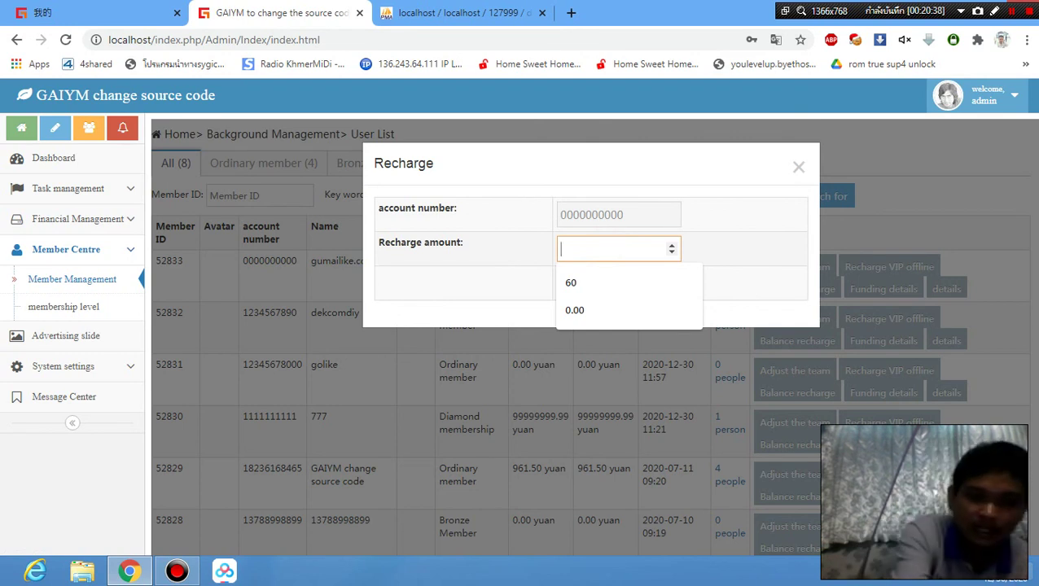
type("1000")
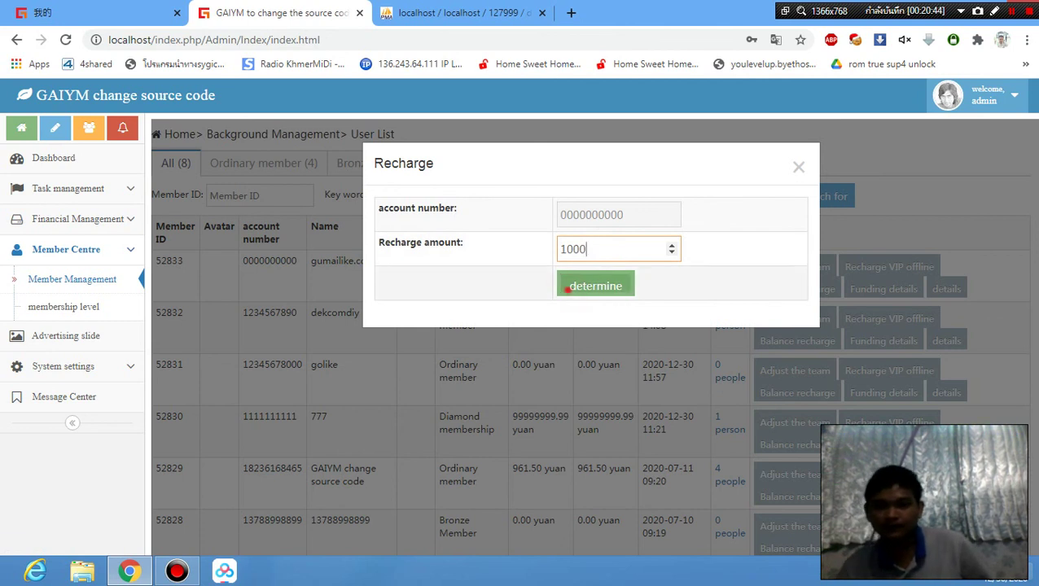
left_click(596, 286)
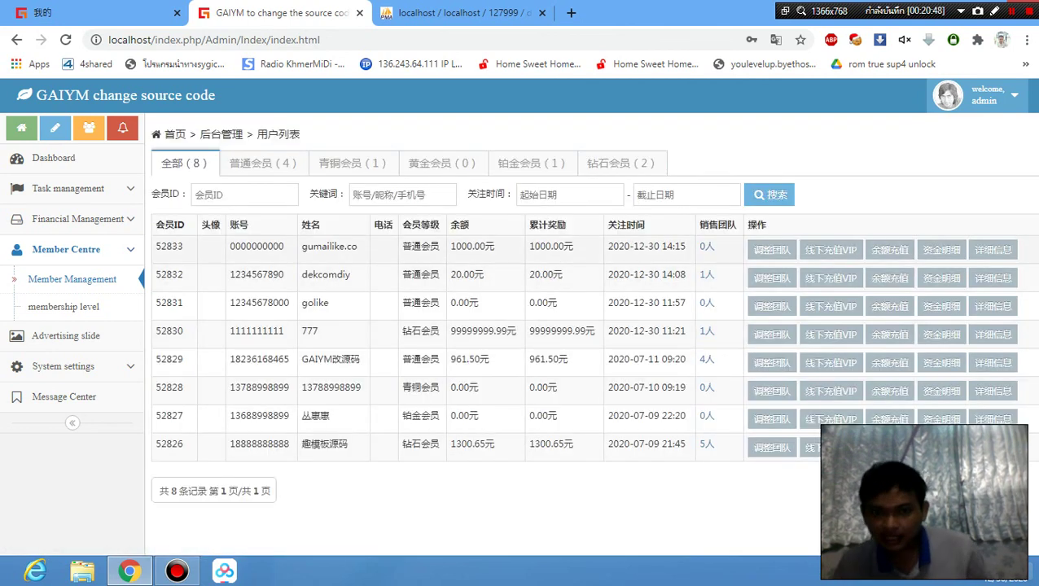
Highlight the new 1000.00元 figure in the member row, then go to the member's 我的 page.
mouse_move(529, 244)
left_mouse_down()
mouse_move(574, 246)
mouse_move(529, 246)
left_mouse_up()
left_click(538, 245)
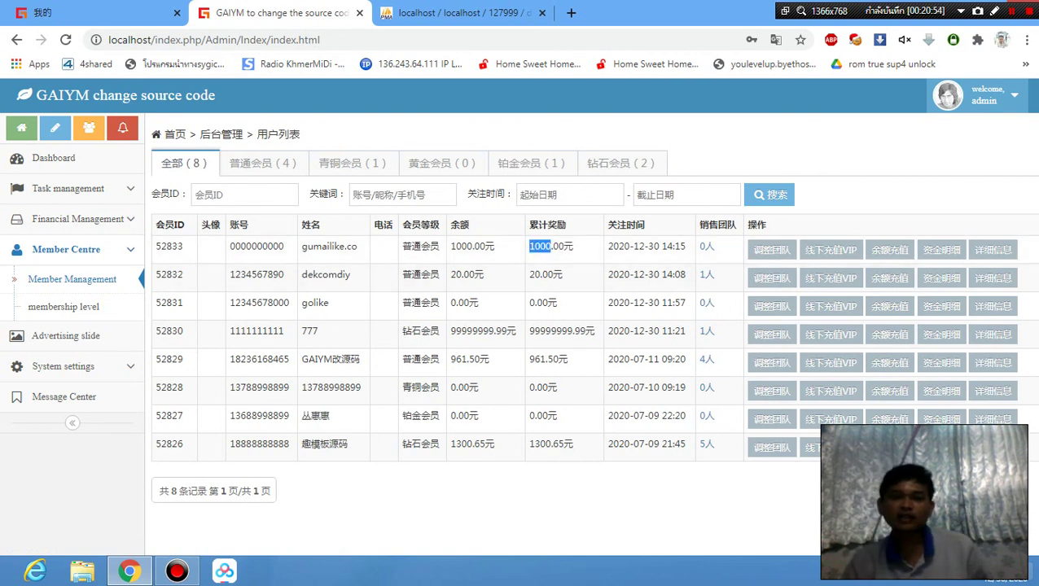
left_click(137, 4)
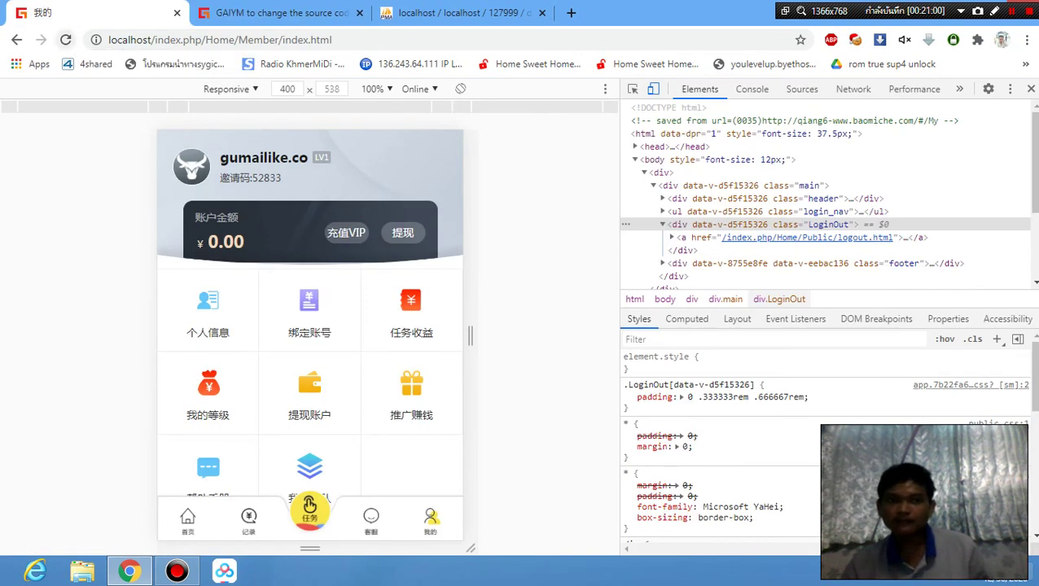
Reload the member's mobile page and scroll to confirm the balance reads ¥ 1000.00.
left_click(65, 39)
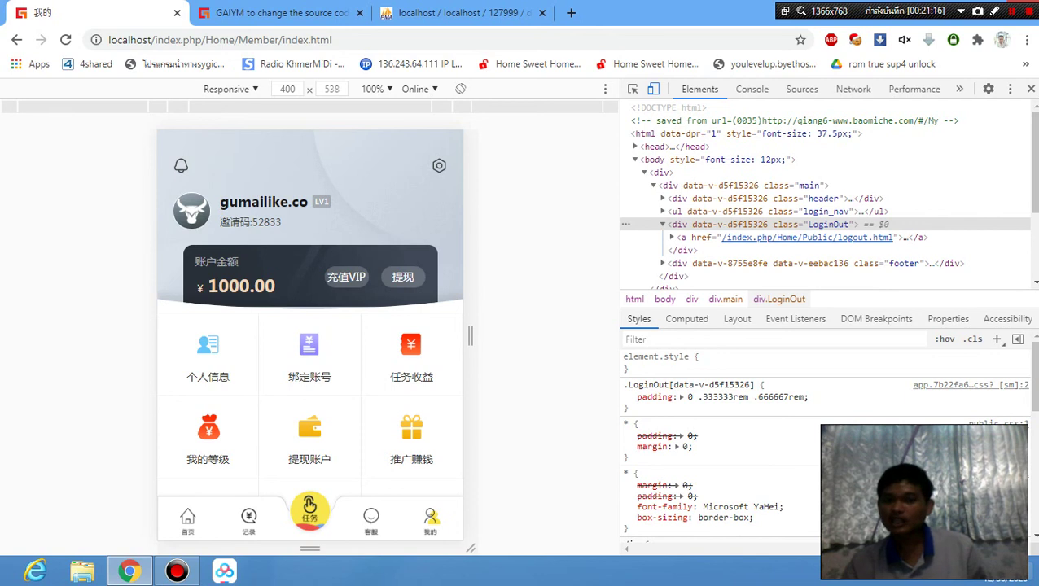
scroll(310, 330, "down", 3)
scroll(309, 329, "up", 3)
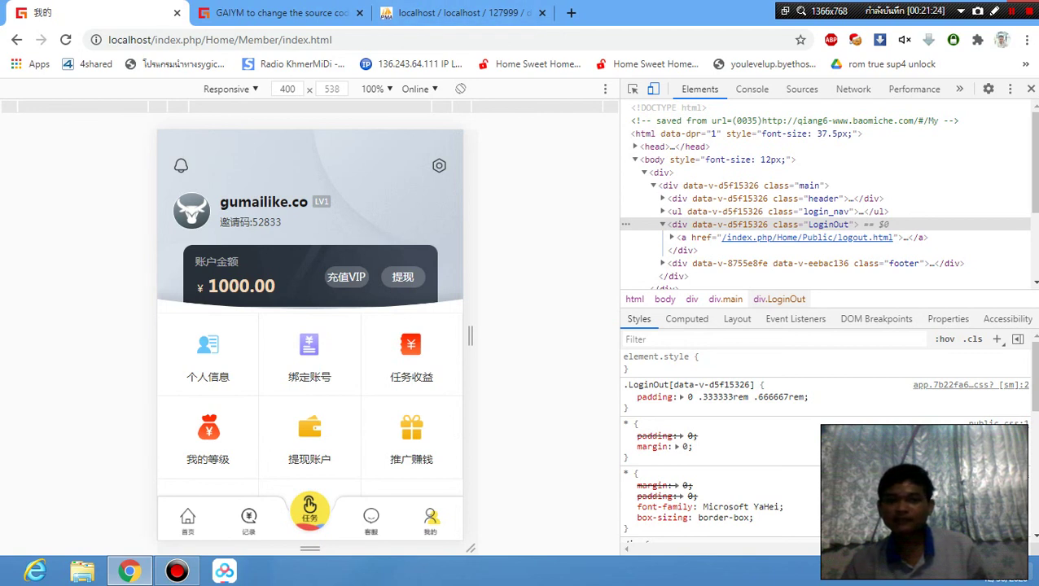
scroll(310, 330, "down", 2)
scroll(310, 330, "up", 2)
scroll(309, 330, "down", 2)
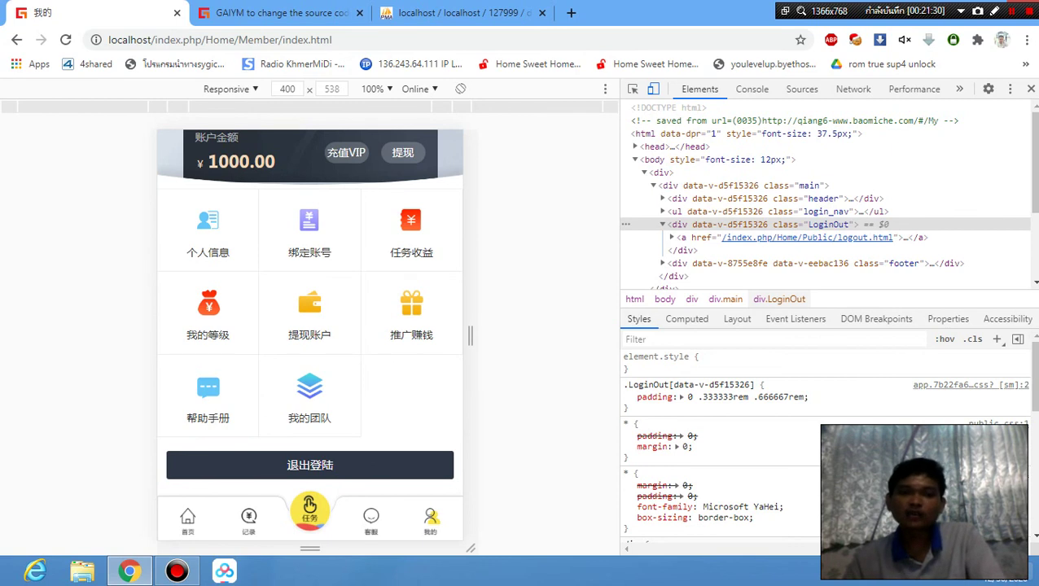
scroll(309, 330, "up", 2)
scroll(309, 330, "down", 2)
scroll(309, 330, "up", 2)
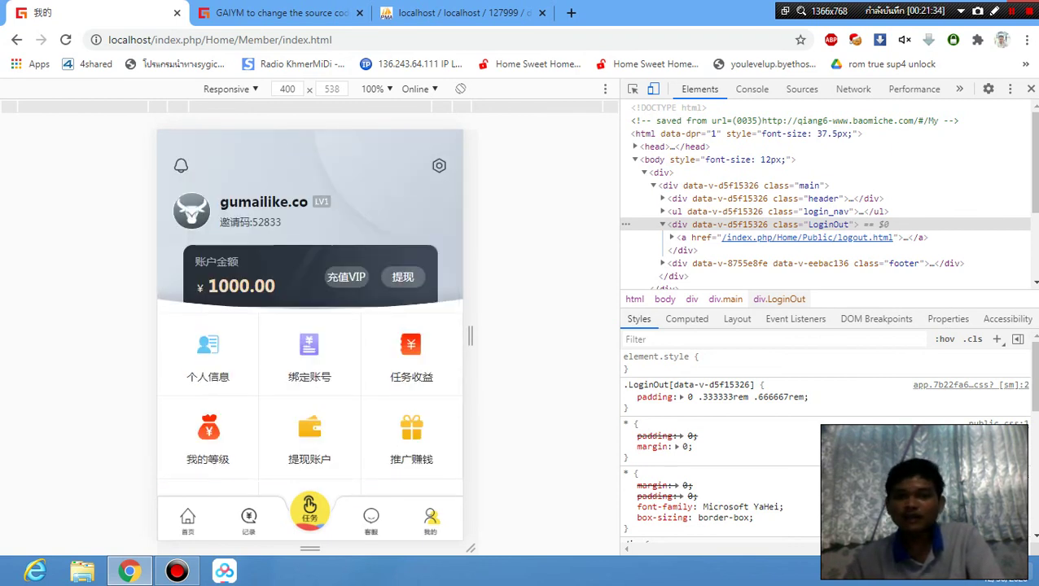